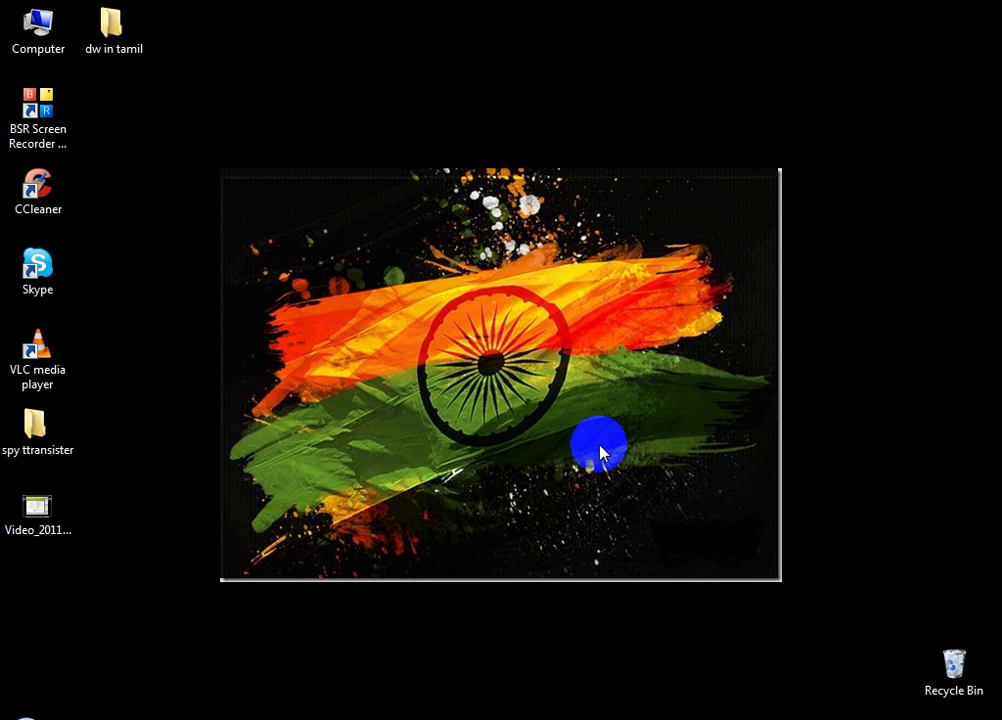
Refresh the desktop and bring the Dreamweaver window back up.
right_click(331, 285)
left_click(380, 343)
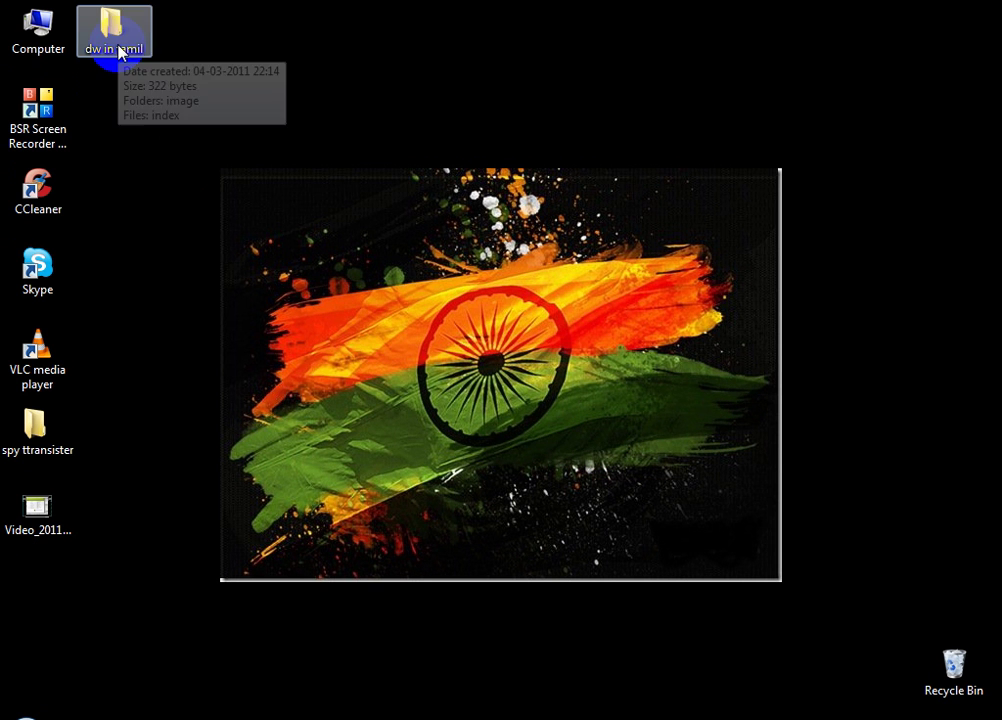
left_click(211, 715)
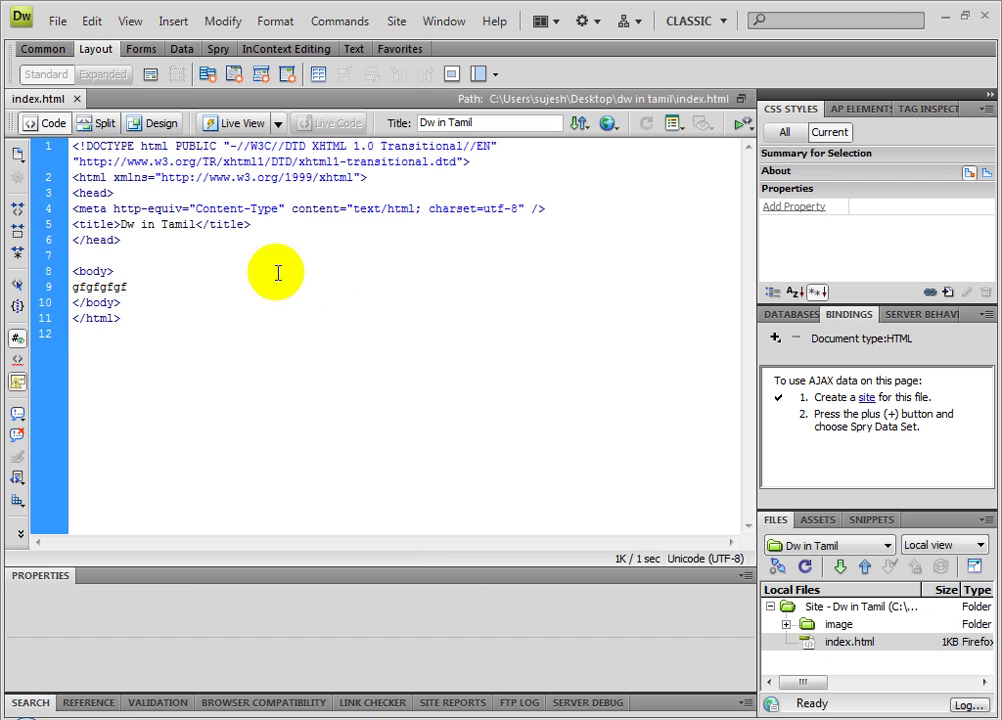
Switch index.html to Design view and delete the placeholder text gfgfgfgf.
left_click(97, 126)
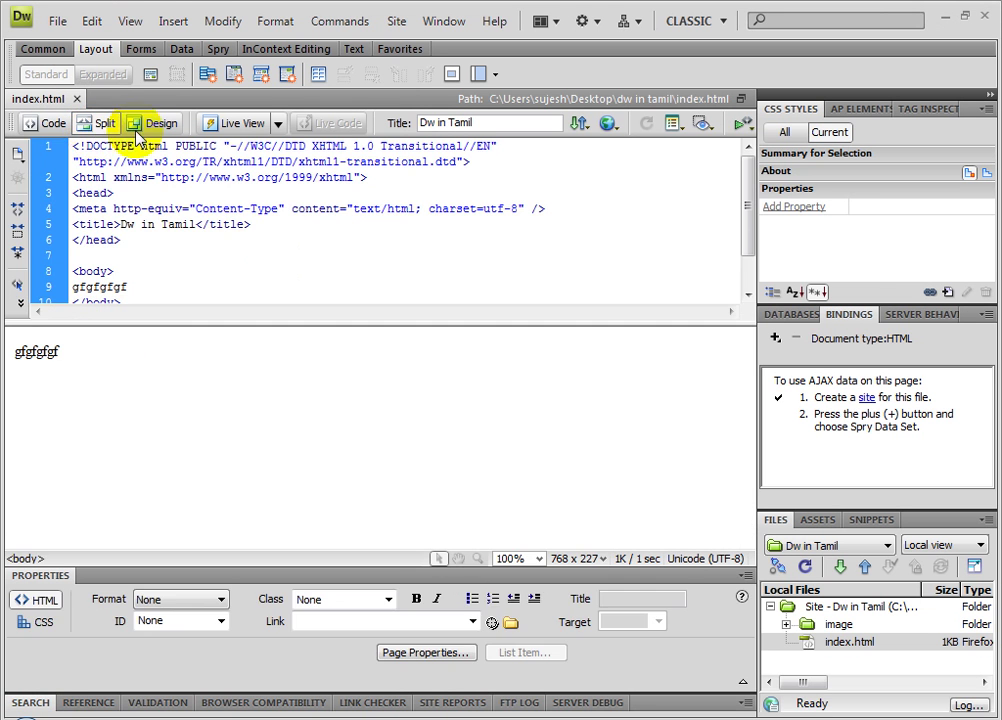
left_click(152, 126)
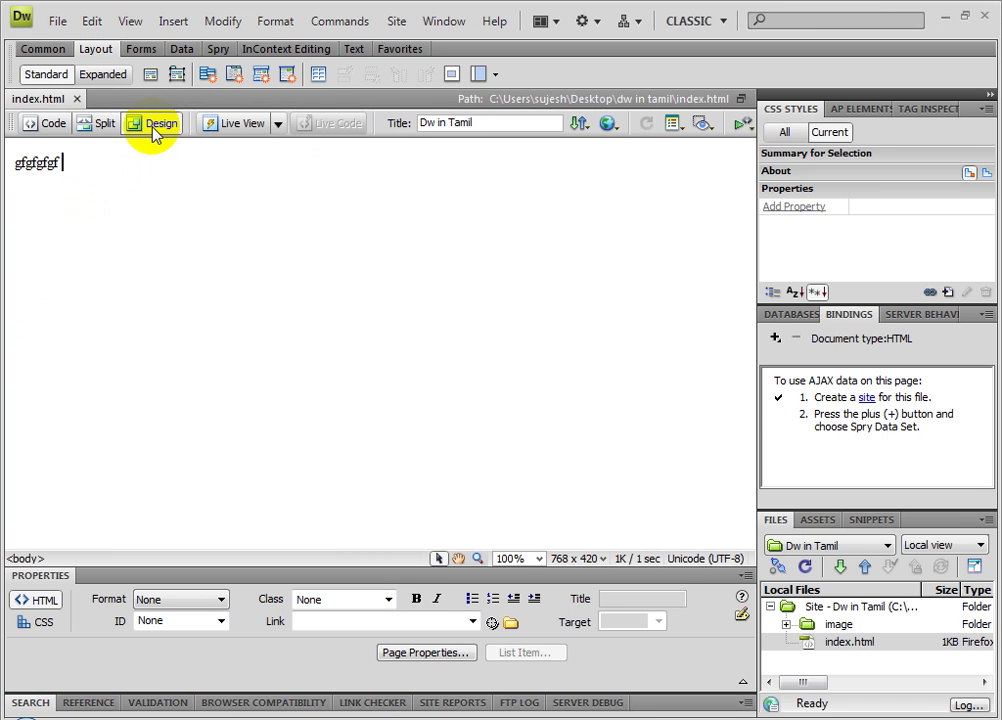
left_click_drag(74, 165, 3, 165)
key("Delete")
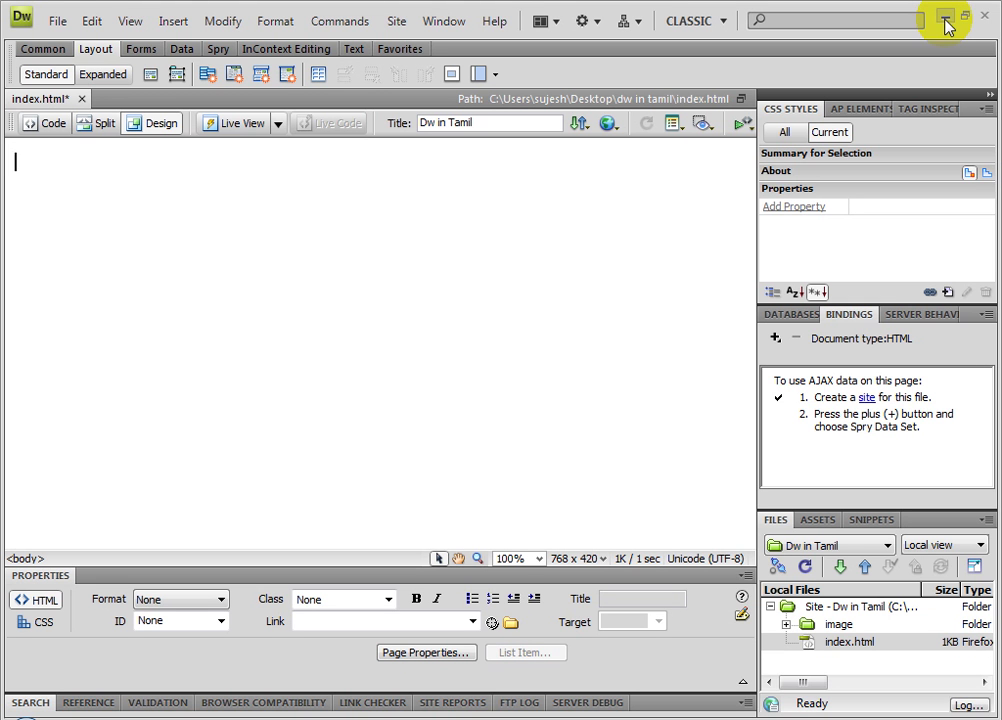
Minimize Dreamweaver and launch AAA Logo from the AAA Logo 2010 Start menu folder.
left_click(943, 18)
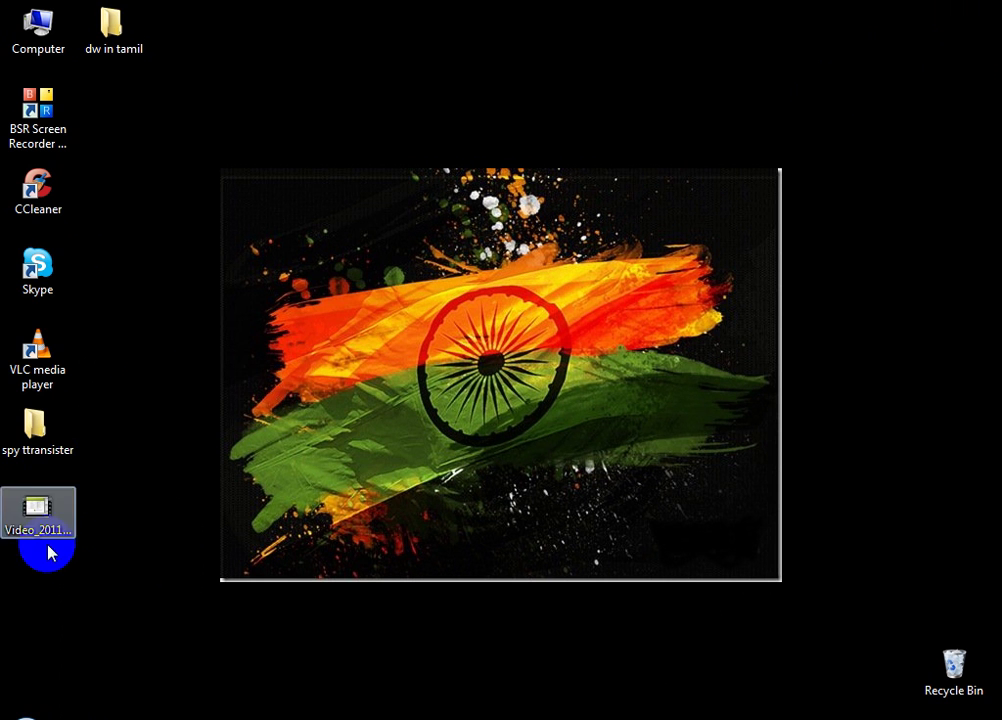
left_click(25, 714)
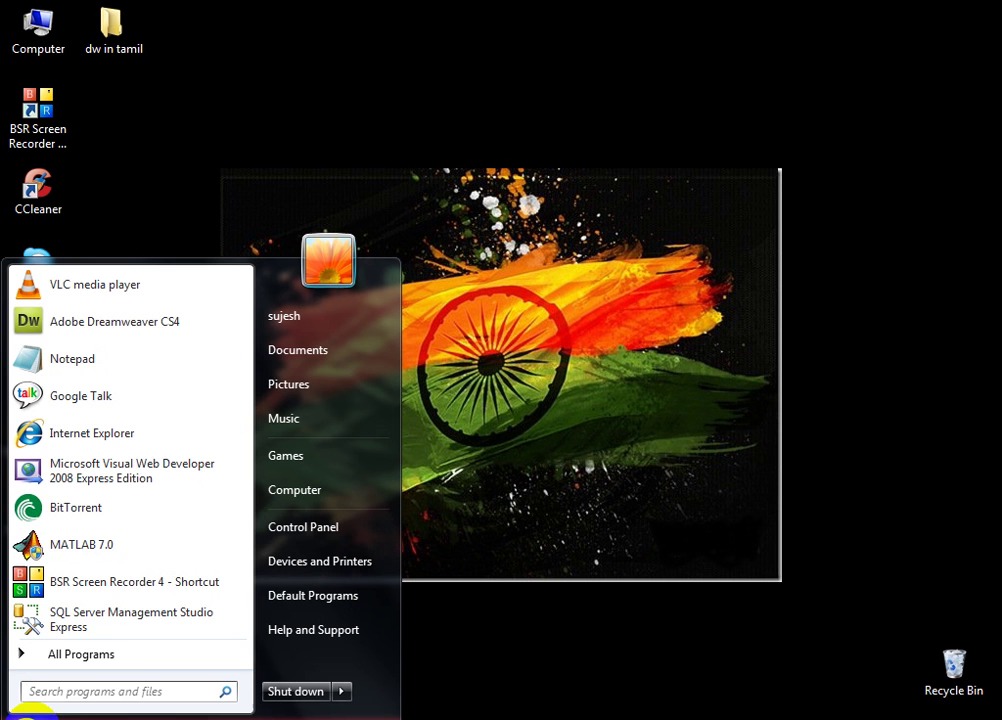
left_click(138, 662)
mouse_move(242, 436)
left_mouse_down()
mouse_move(248, 550)
mouse_move(241, 447)
left_mouse_up()
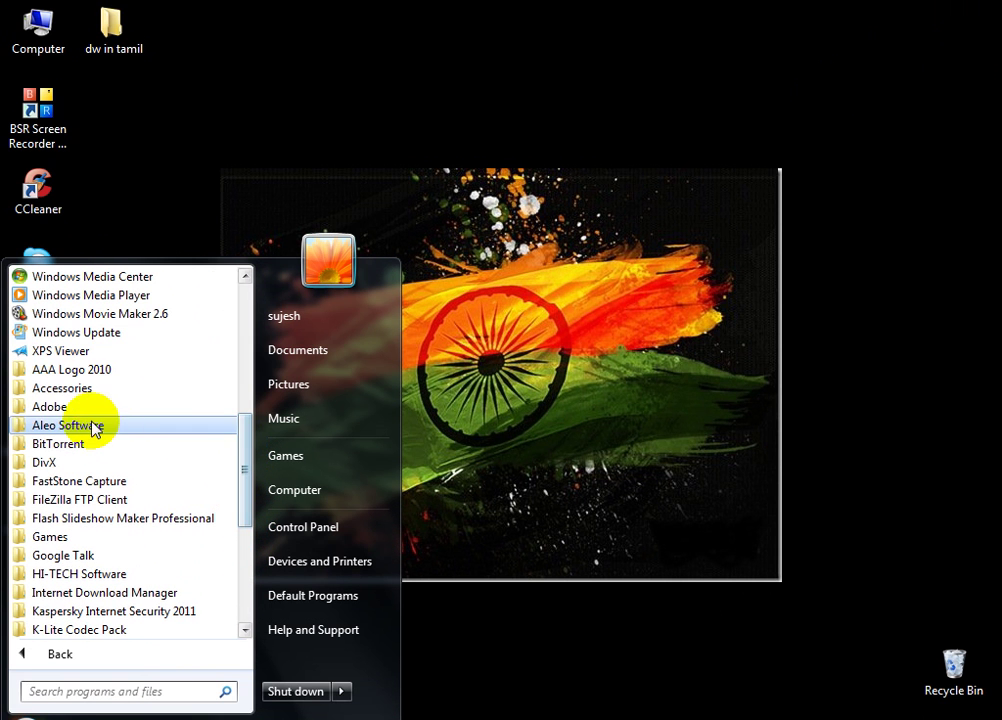
left_click(70, 374)
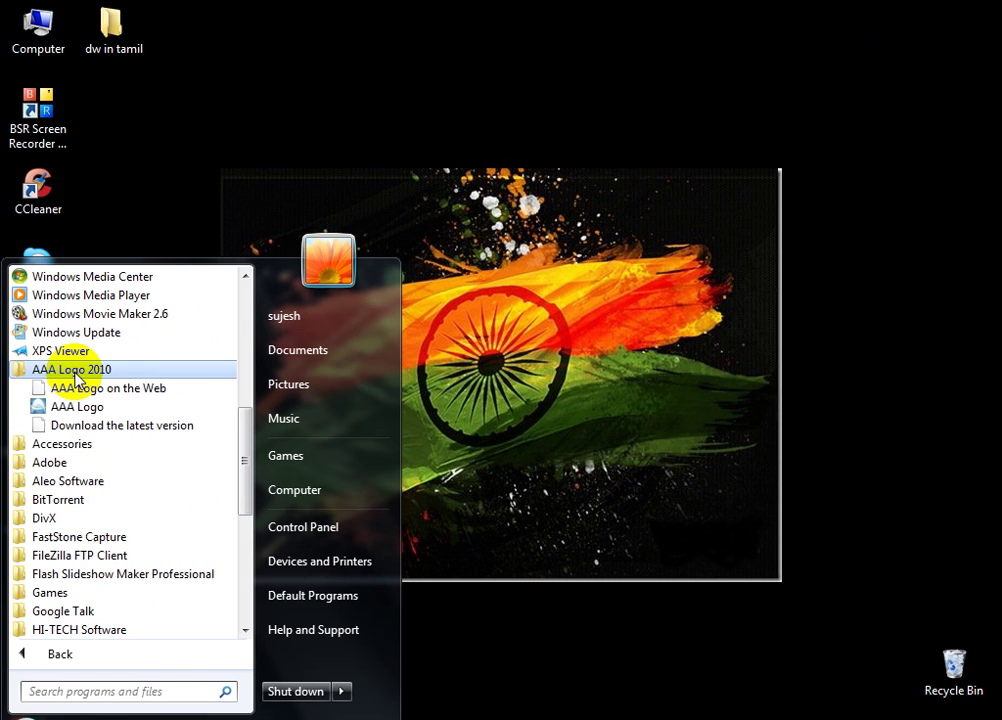
left_click(78, 407)
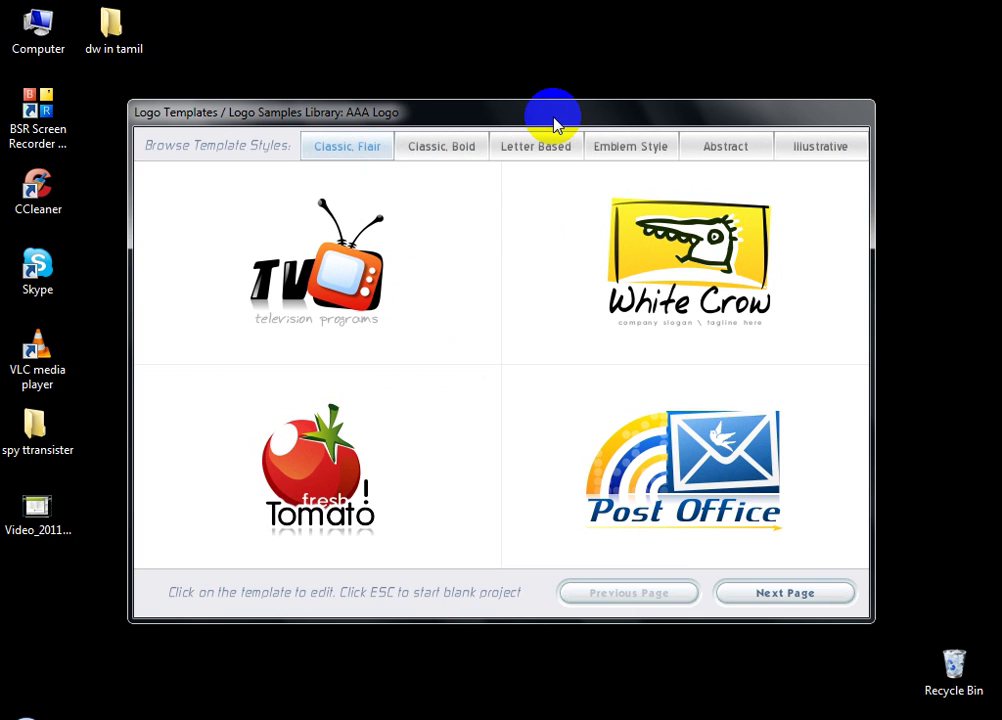
Page through the template library and open TheJoke template for editing.
left_click_drag(553, 124, 555, 91)
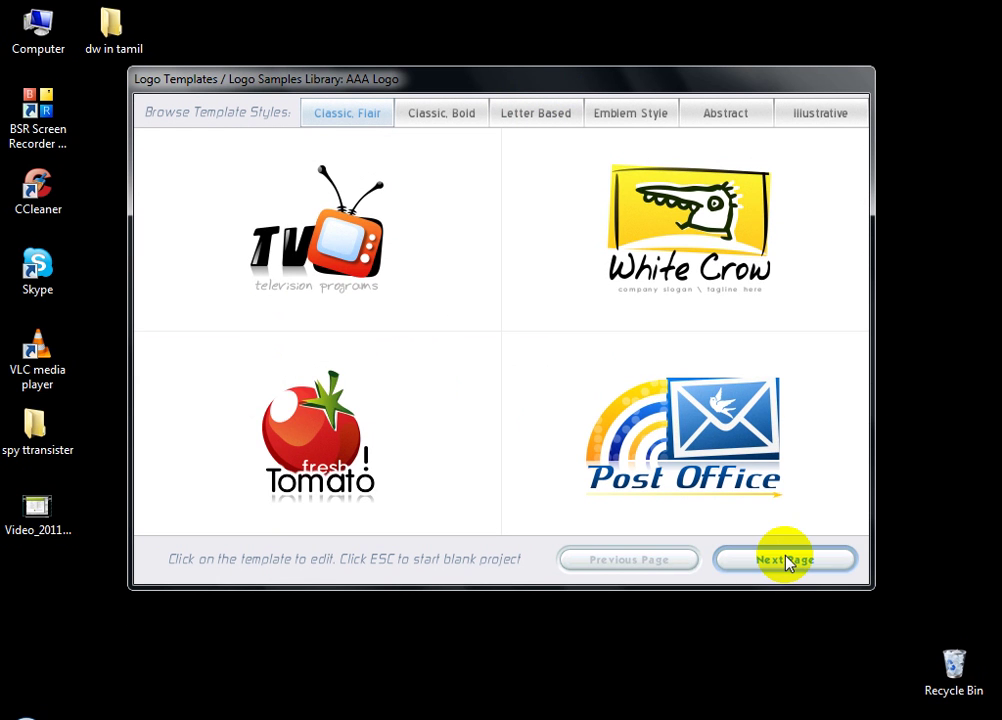
left_click(783, 559)
left_click(785, 560)
left_click(786, 559)
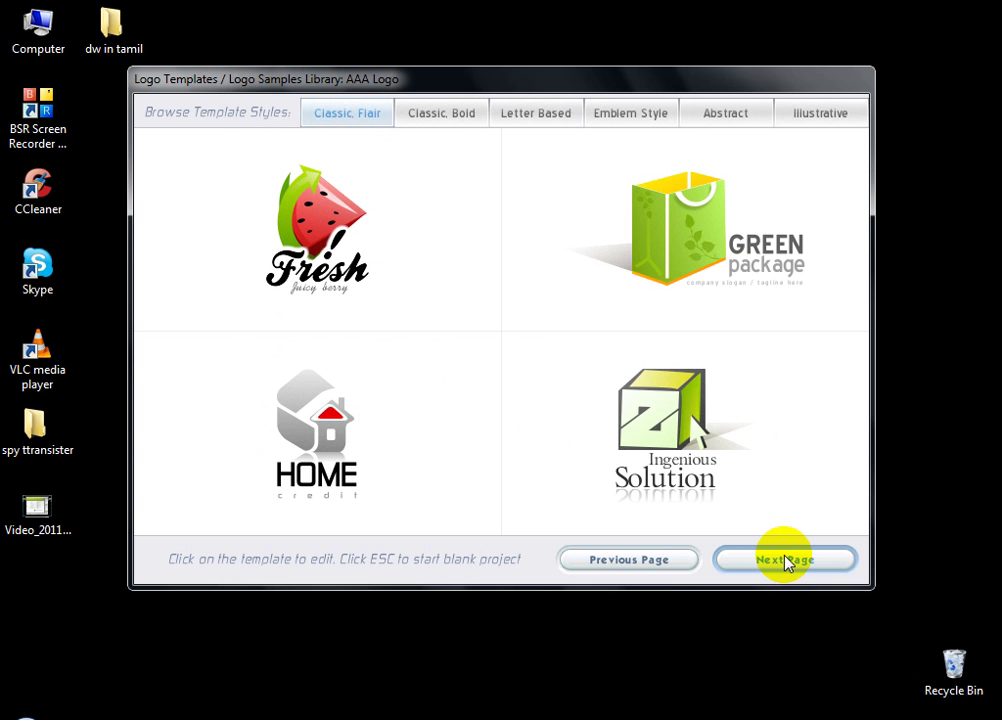
left_click(785, 560)
left_click(682, 561)
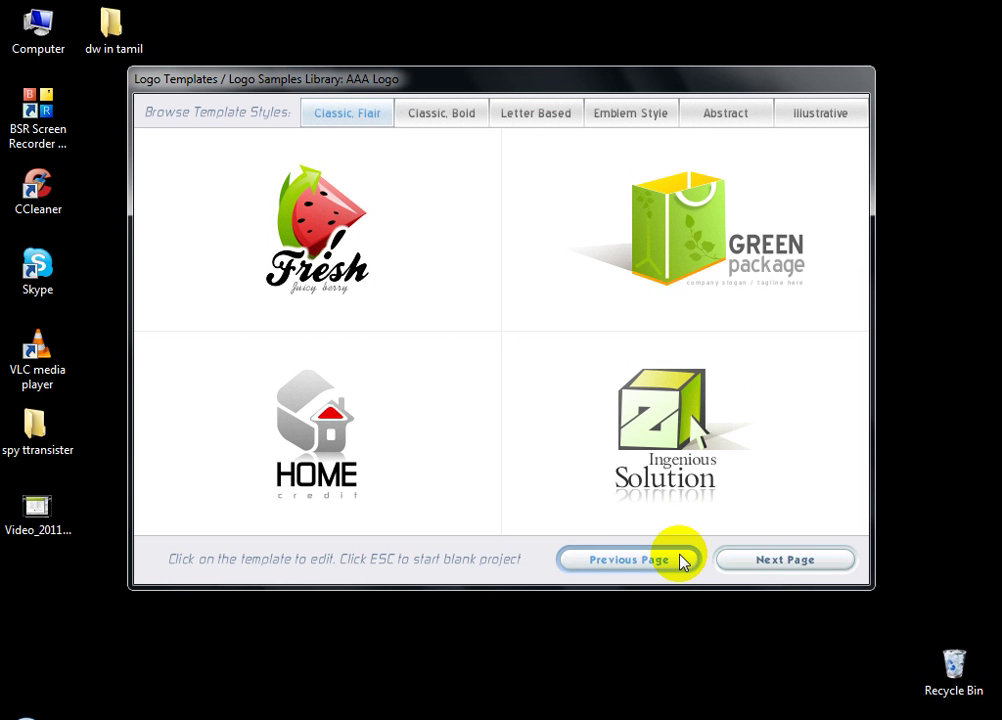
left_click(771, 567)
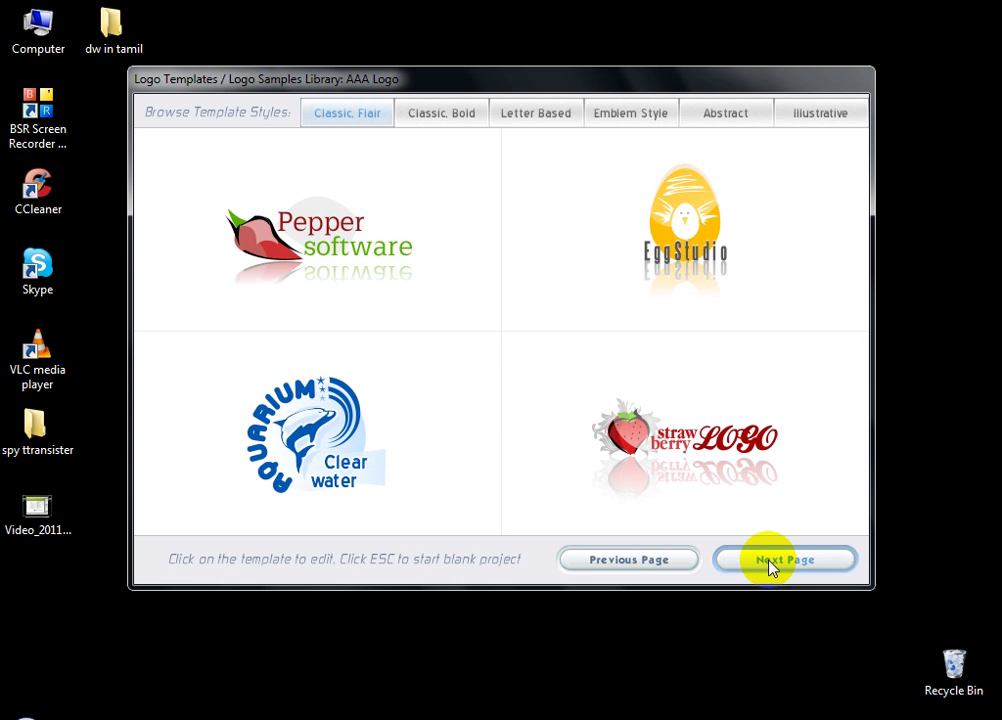
left_click(771, 567)
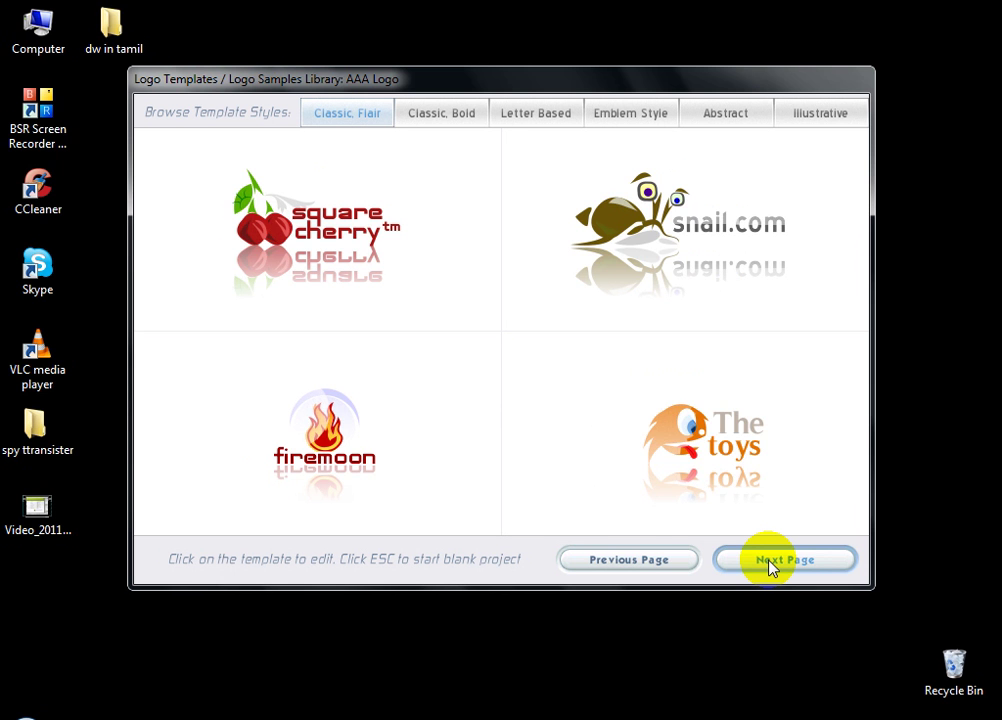
left_click(771, 567)
left_click(771, 567)
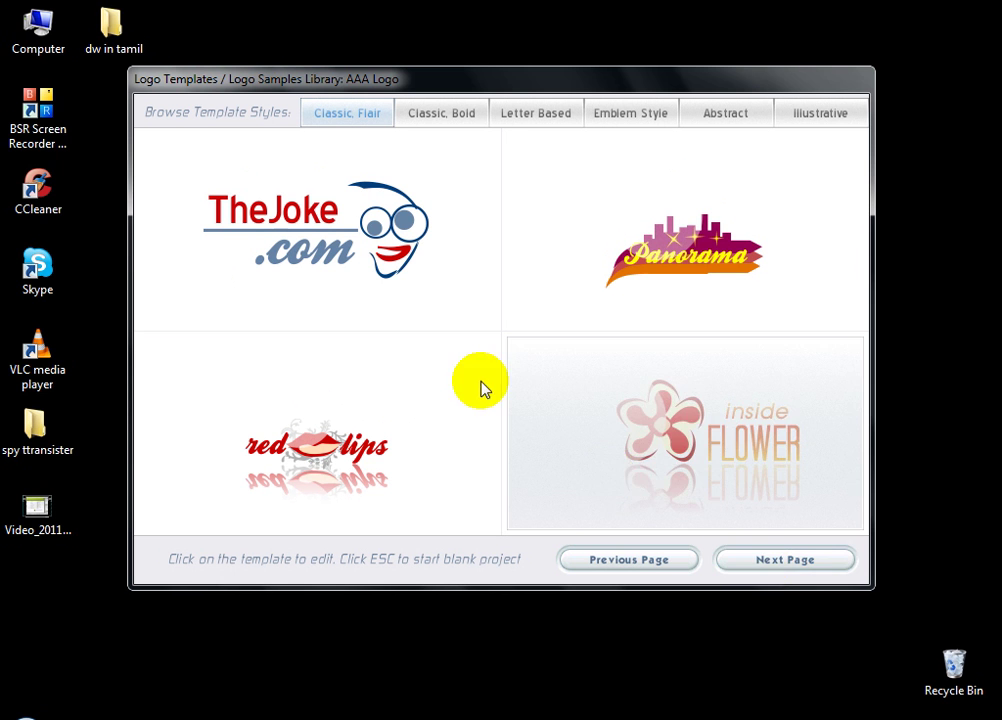
left_click(349, 268)
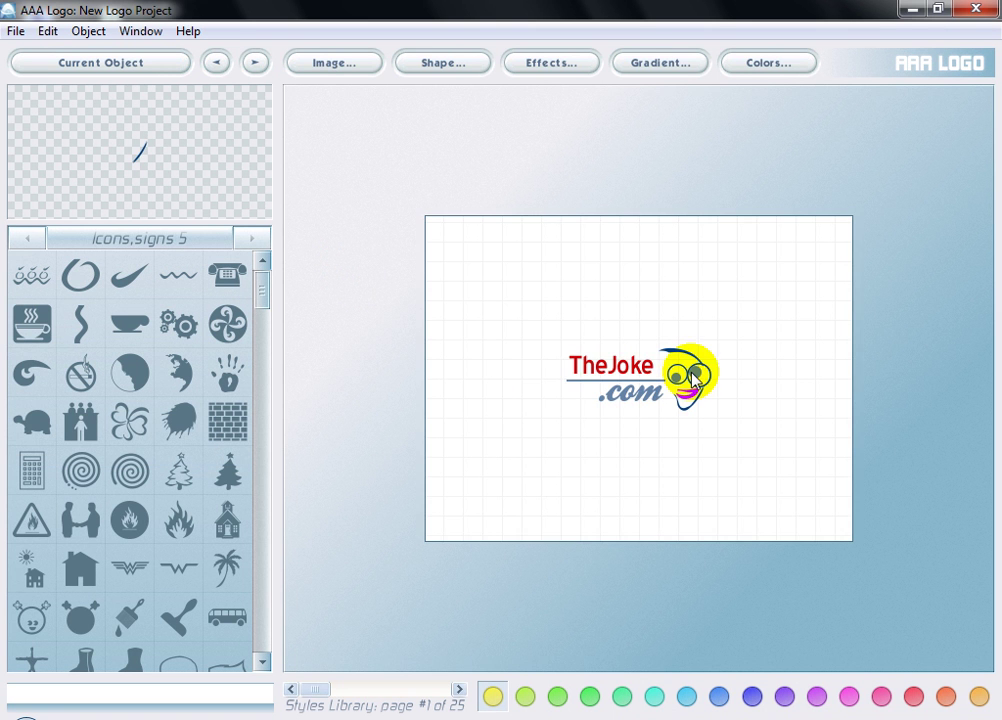
Drag TheJoke text, .com, the lines and the face pieces apart on the canvas.
left_click_drag(608, 365, 557, 311)
left_click_drag(633, 403, 492, 408)
left_click(608, 385)
left_click_drag(608, 385, 566, 383)
left_click(690, 383)
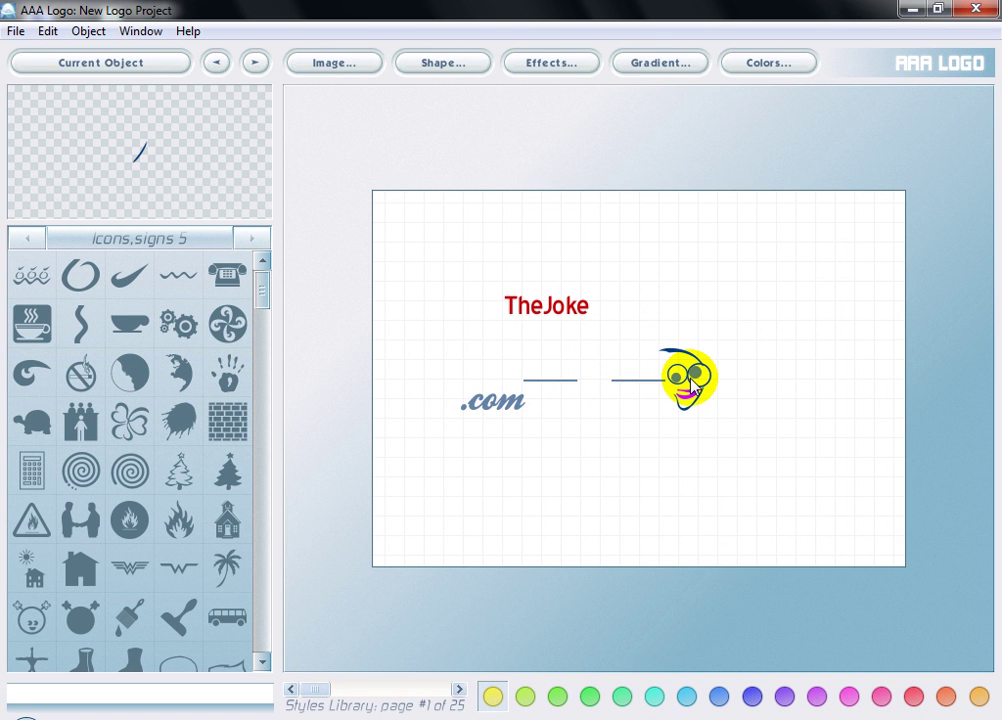
left_click_drag(690, 383, 752, 390)
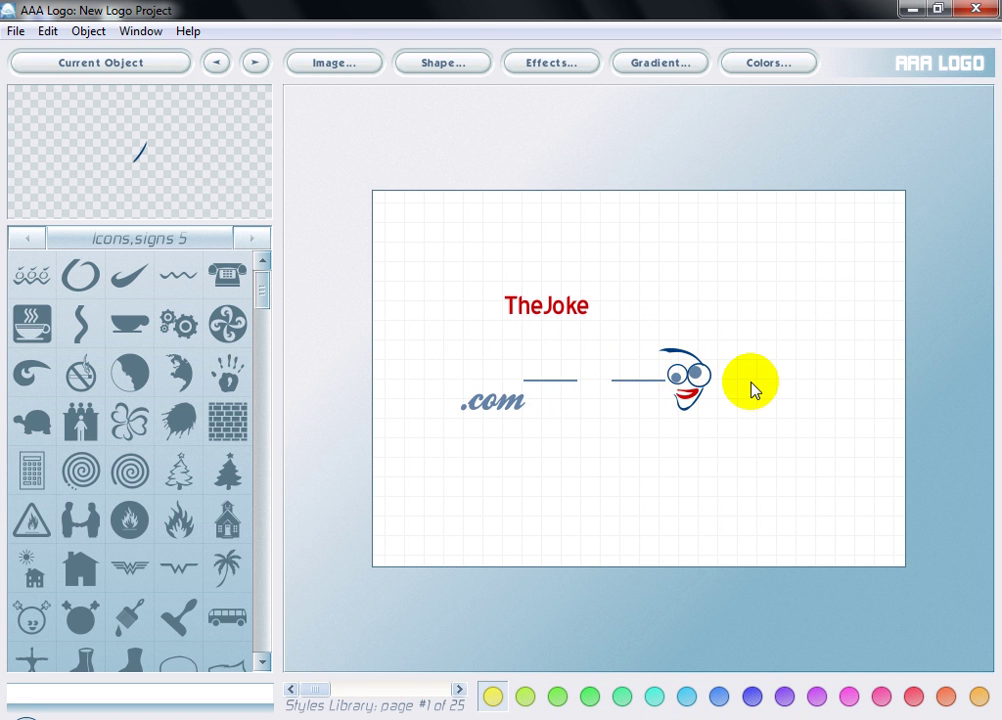
mouse_move(751, 384)
left_mouse_down()
mouse_move(698, 380)
mouse_move(689, 347)
mouse_move(706, 309)
mouse_move(765, 365)
left_mouse_up()
mouse_move(702, 376)
left_mouse_down()
mouse_move(700, 351)
mouse_move(731, 300)
left_mouse_up()
left_click_drag(684, 354, 668, 284)
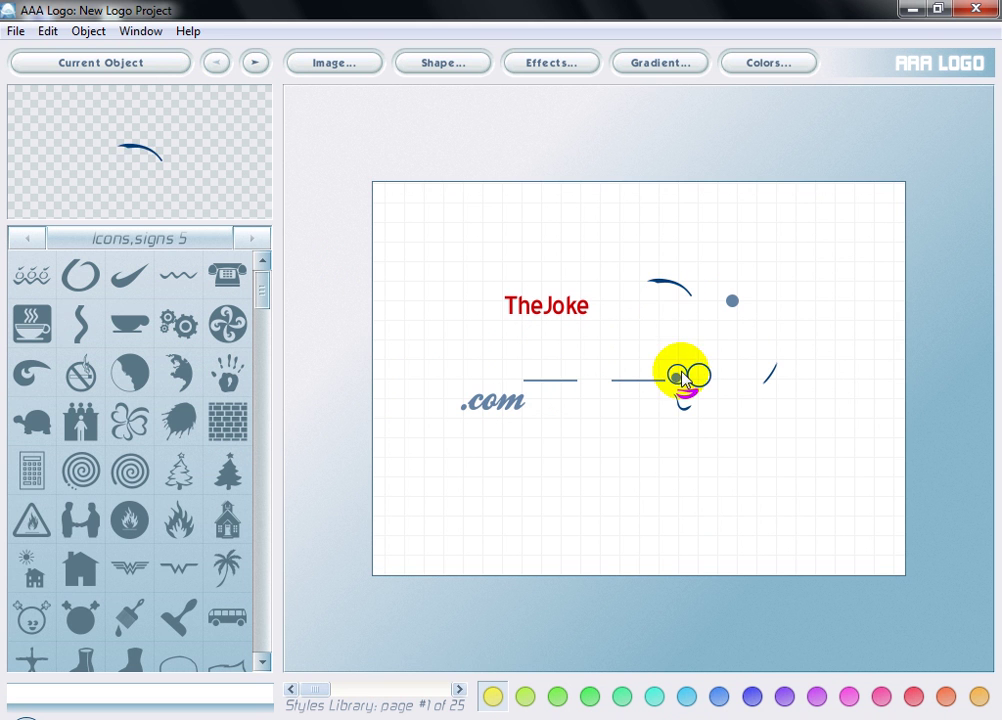
left_click_drag(677, 376, 728, 363)
Delete the eyebrow arc, eye rings and pupil dots of the face.
left_click(673, 290)
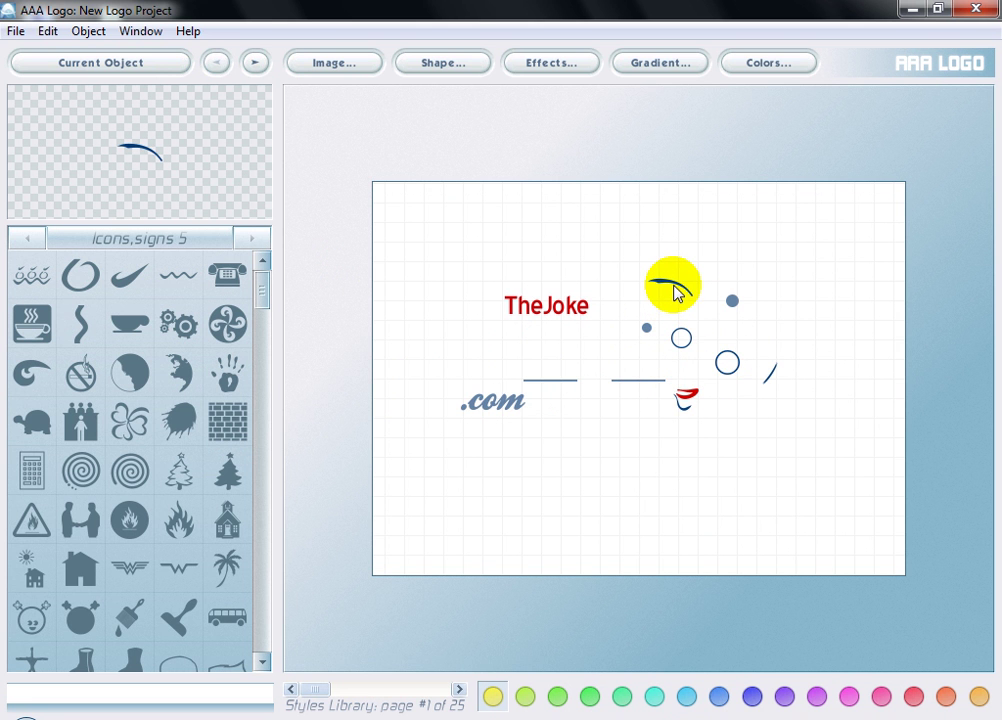
key("Delete")
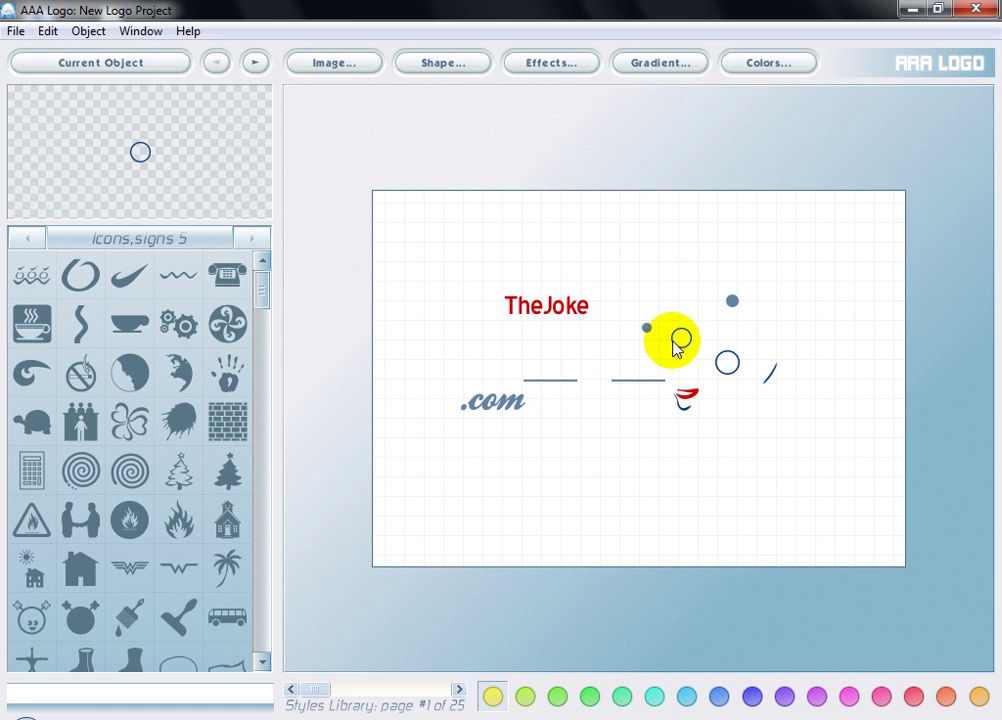
key("Delete")
left_click(647, 328)
key("Delete")
left_click(731, 301)
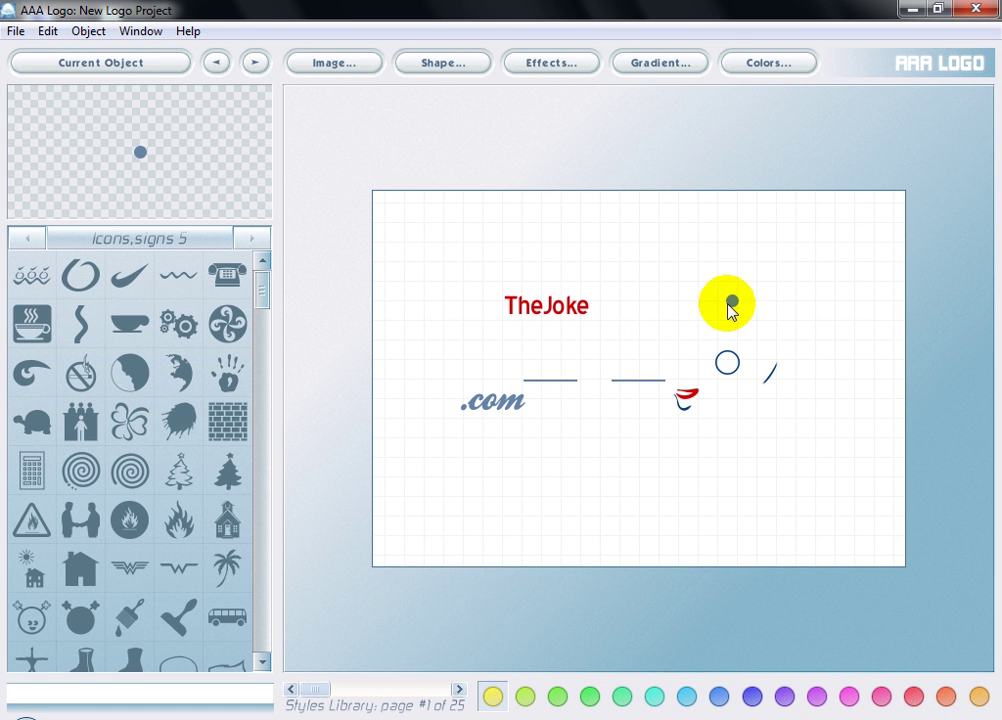
key("Delete")
left_click(728, 364)
key("Delete")
Delete the slash stroke, mouth piece, line segments, blue hook and .com text.
left_click(770, 378)
key("Delete")
left_click(687, 399)
key("Delete")
left_click(641, 381)
key("Delete")
key("Delete")
left_click(548, 383)
key("Delete")
left_click(519, 404)
key("Delete")
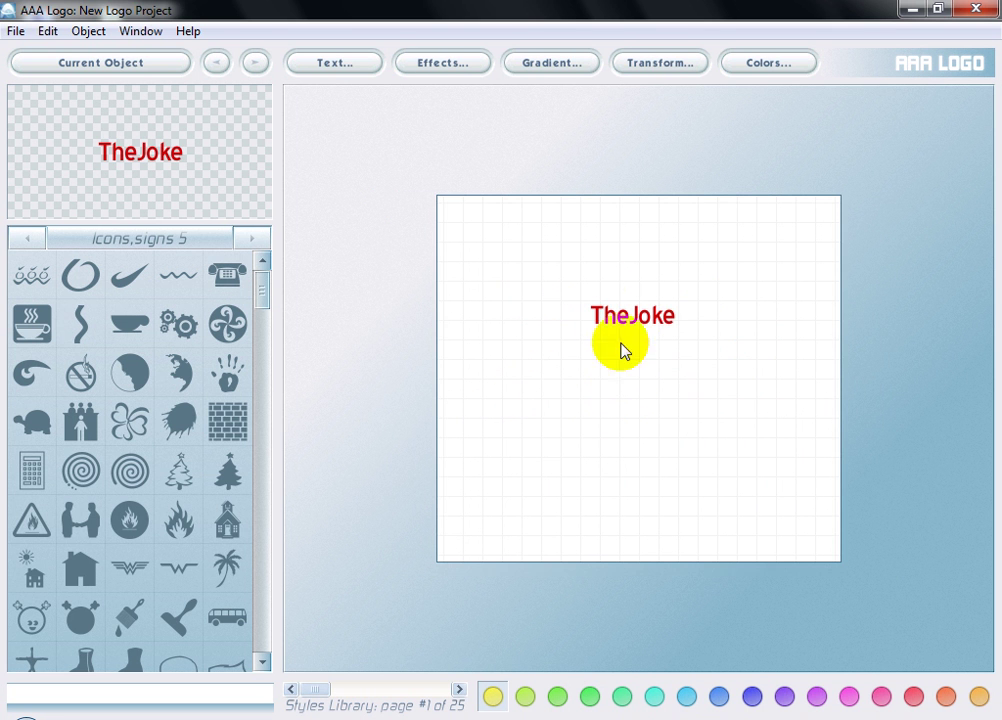
Drag the TheJoke text down and left toward the canvas centre.
left_click_drag(622, 313, 593, 351)
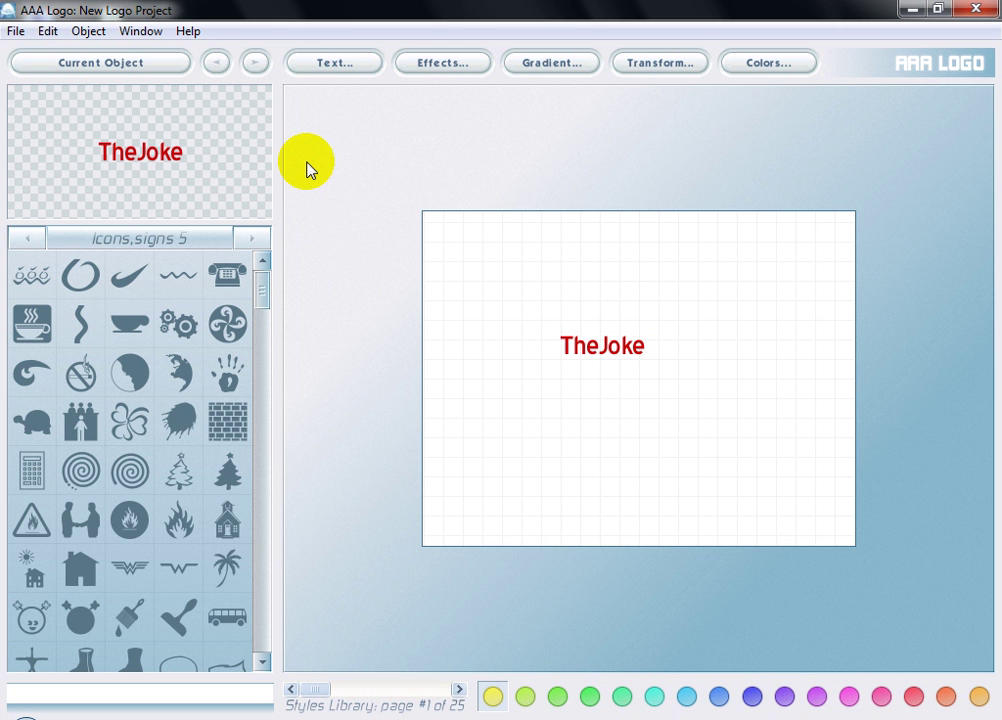
Open Basic Text Options for TheJoke and position the dialog near the centre.
left_click(341, 67)
left_click_drag(270, 78, 633, 123)
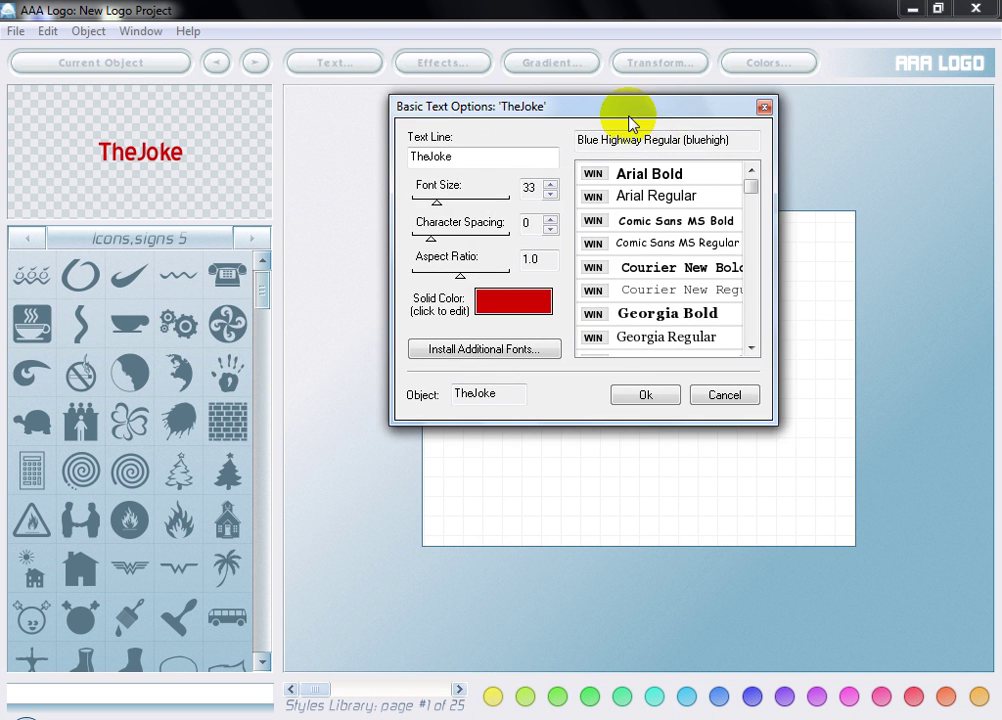
left_click(766, 107)
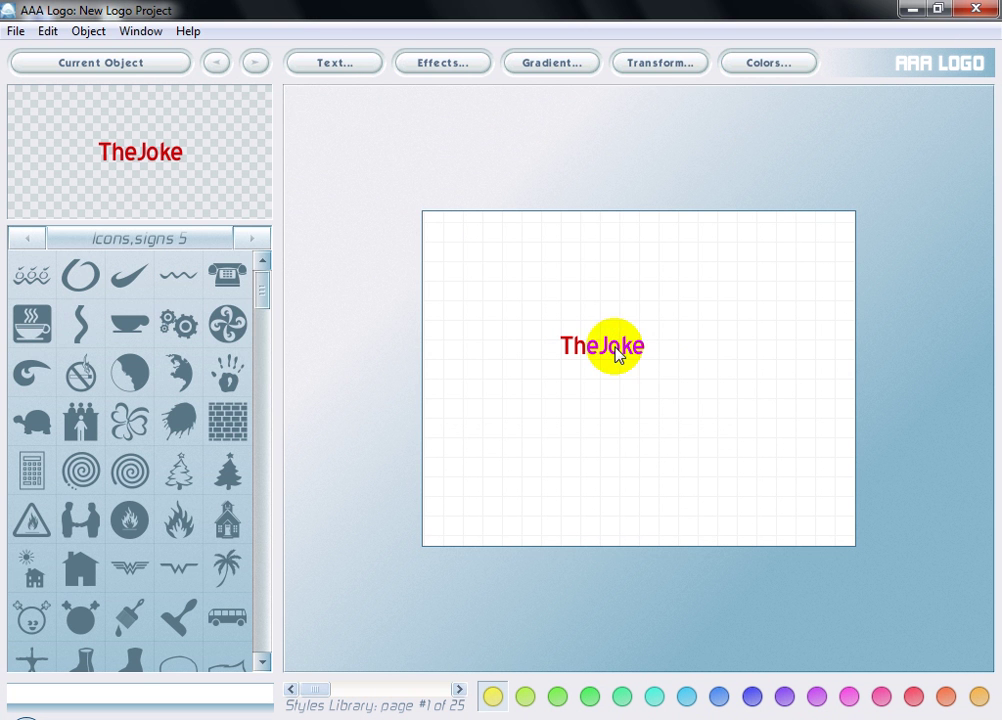
left_click(355, 64)
left_click_drag(80, 48, 370, 282)
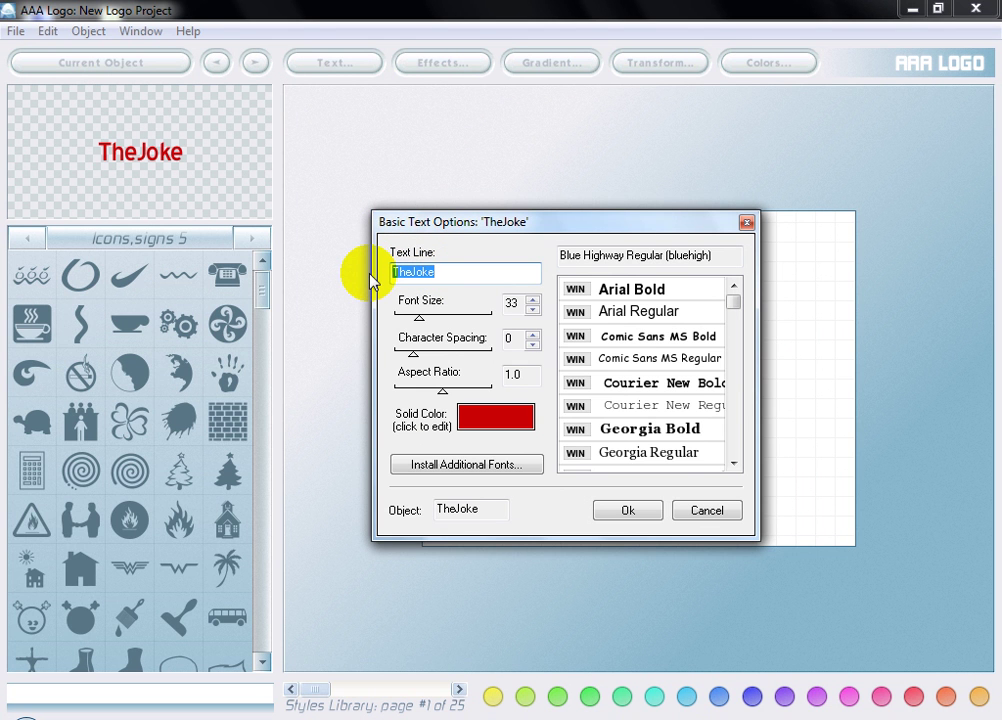
Change the Text Line to 'Adobe Dreamweaver tutorial in Tamil' and move the dialog left.
type("Dre")
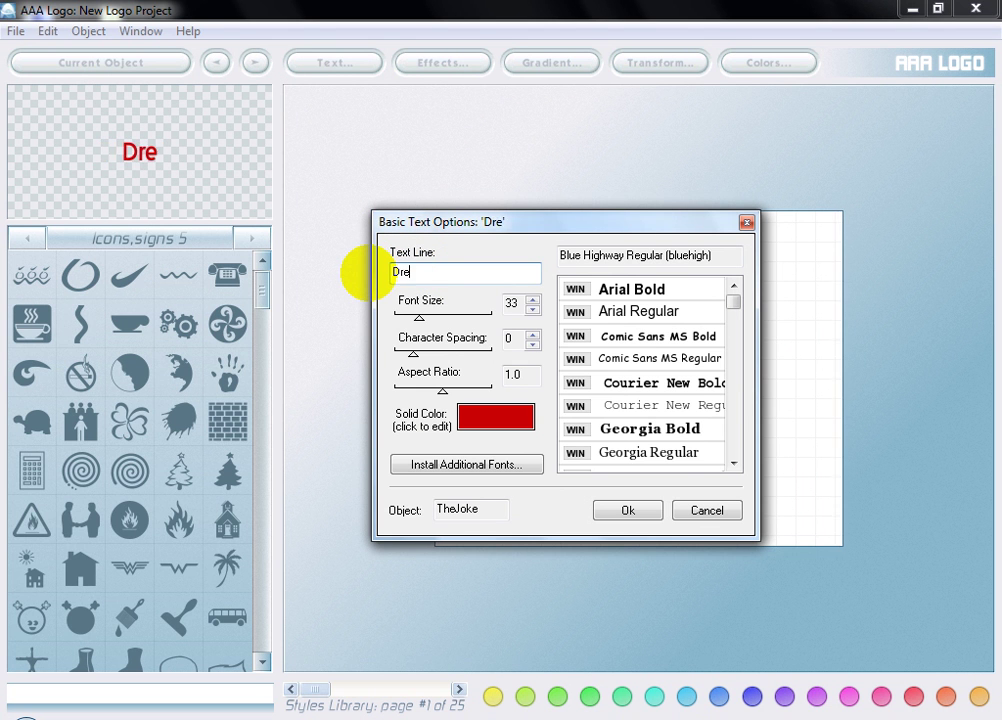
type("ame")
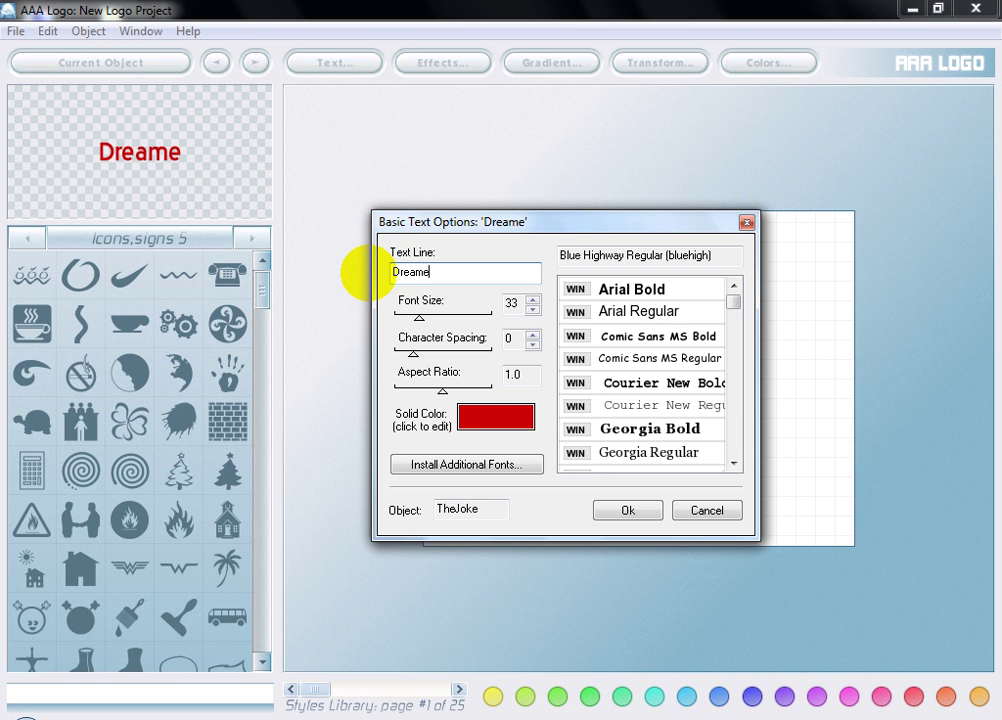
key("BackSpace")
type("we")
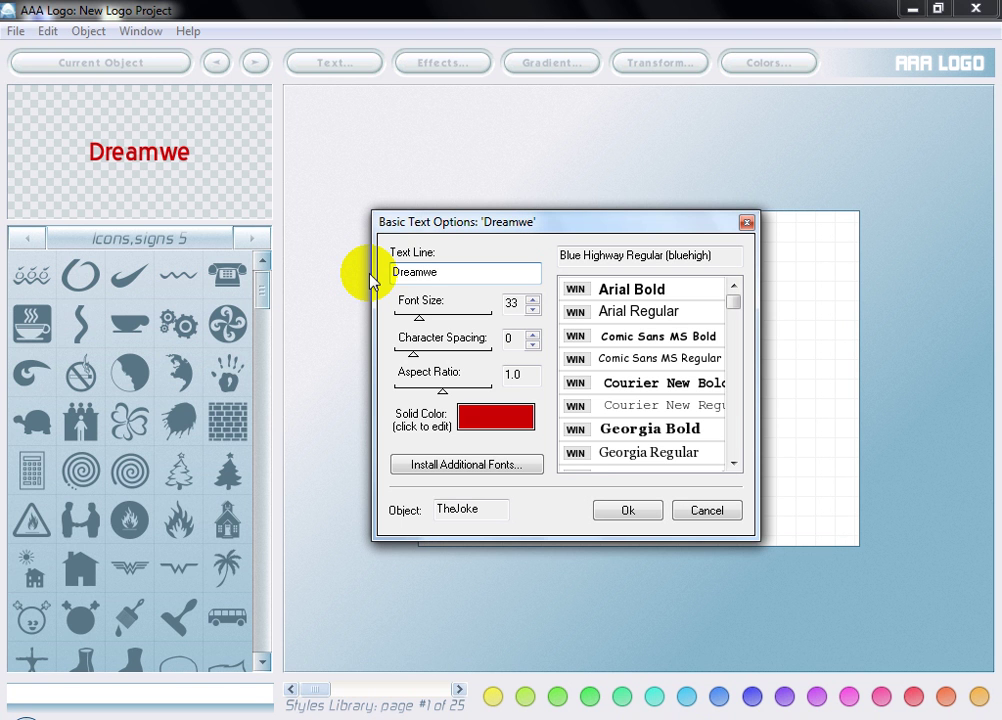
type("a")
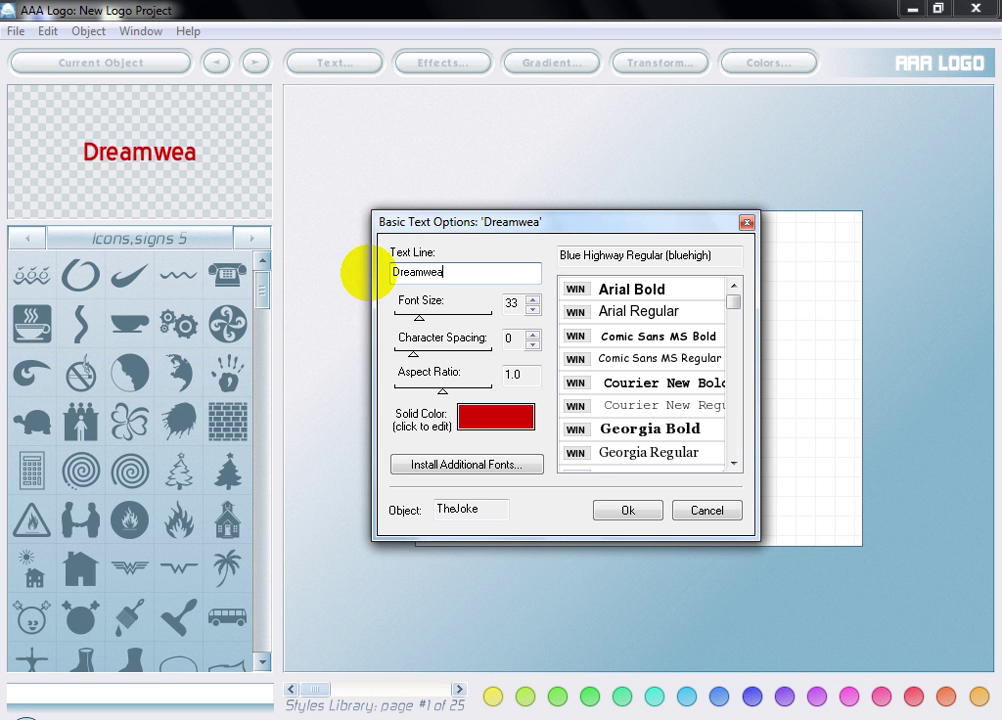
type("ver")
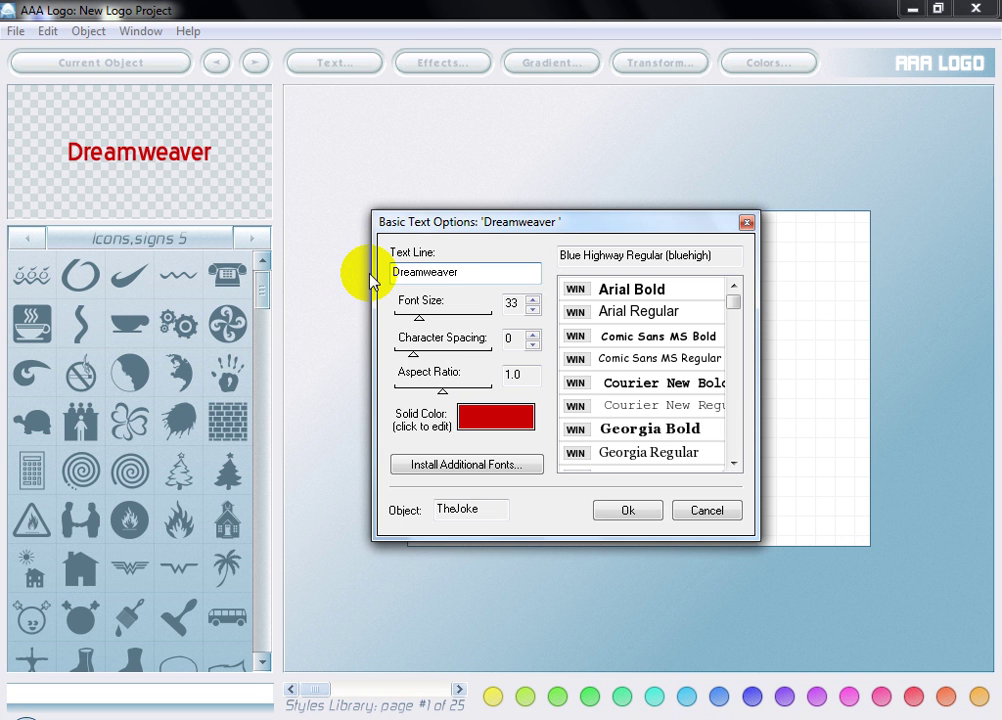
type(" tuto")
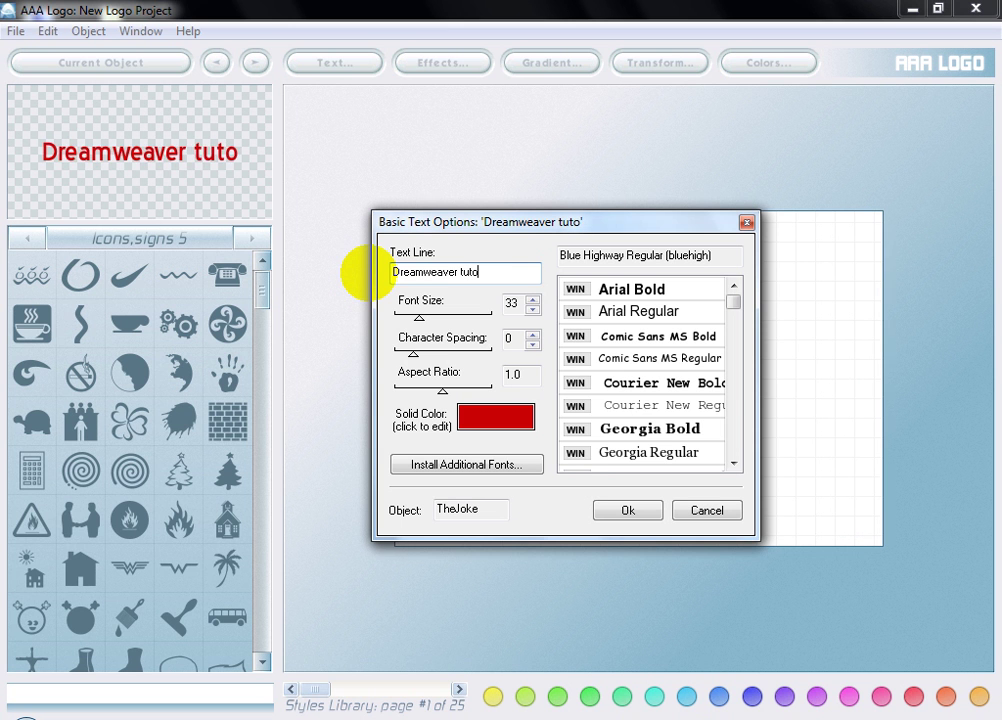
type("rial in ")
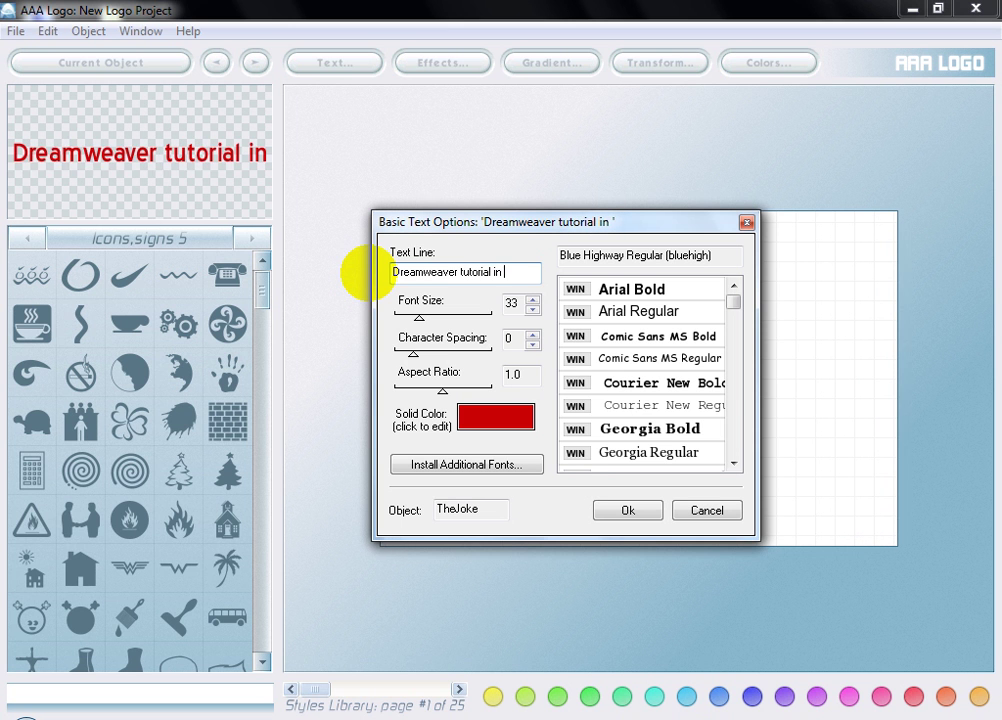
type("Tasmi")
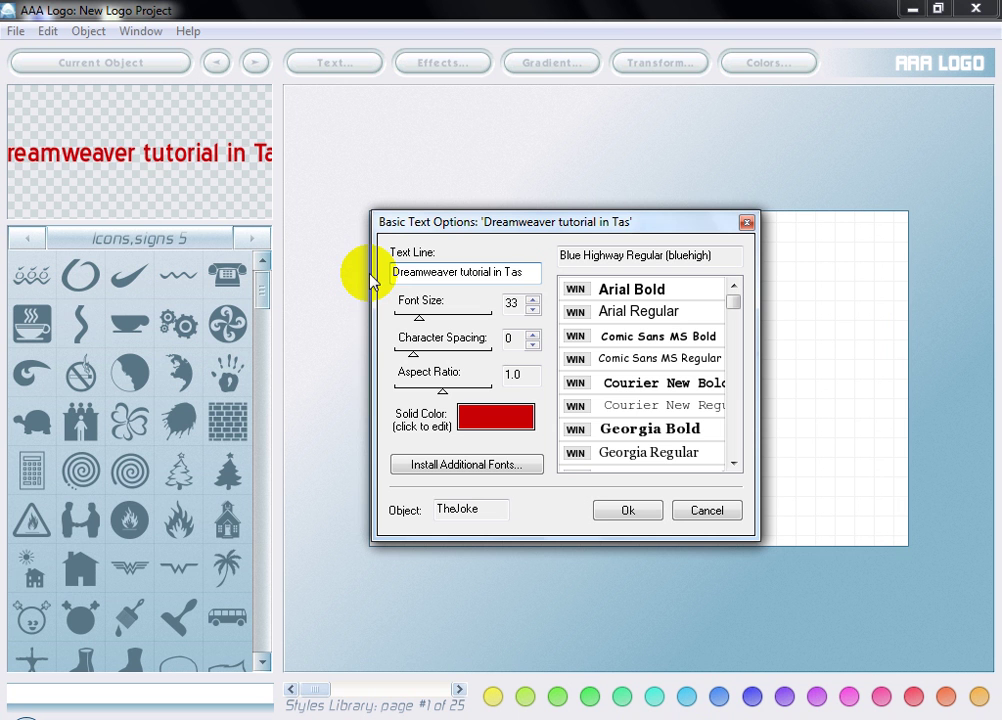
type("mil")
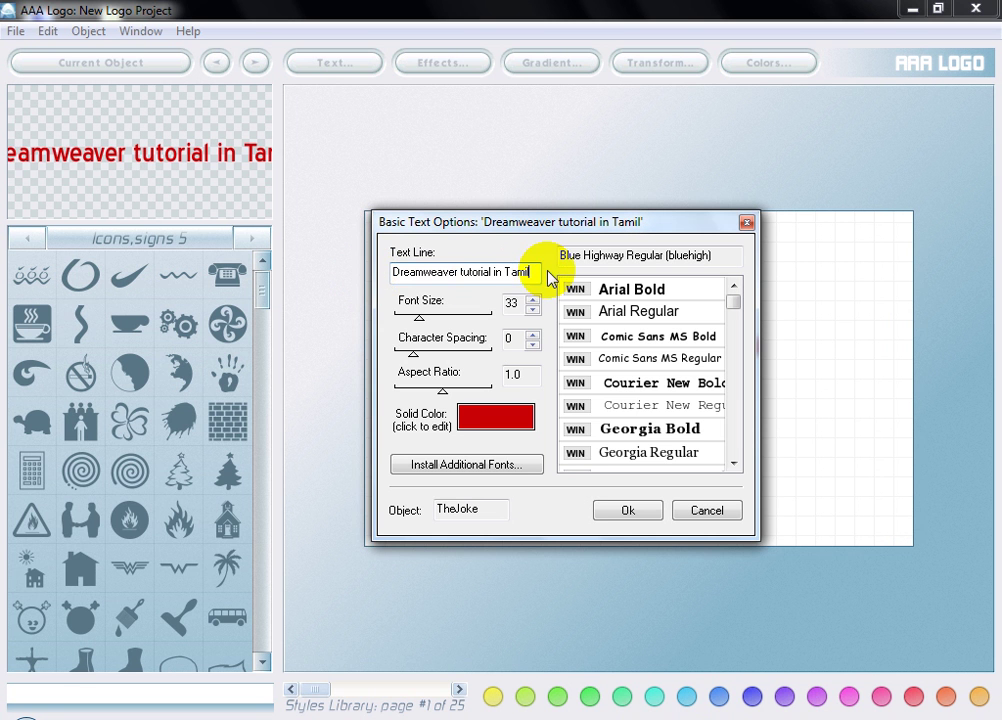
left_click_drag(533, 272, 378, 278)
left_click(470, 273)
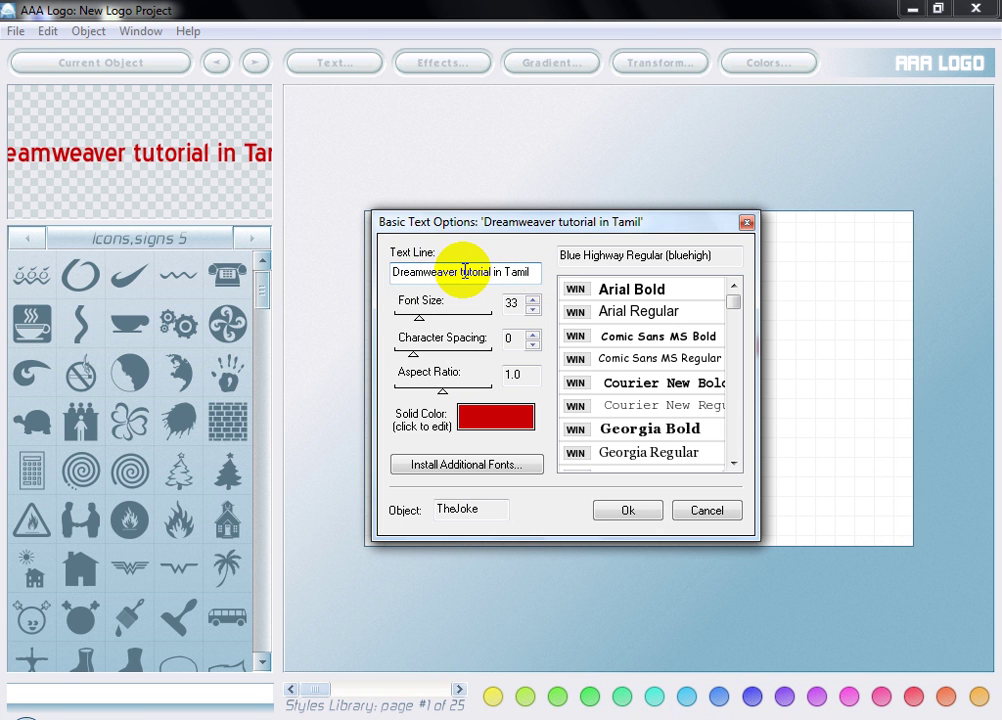
type("Adobe")
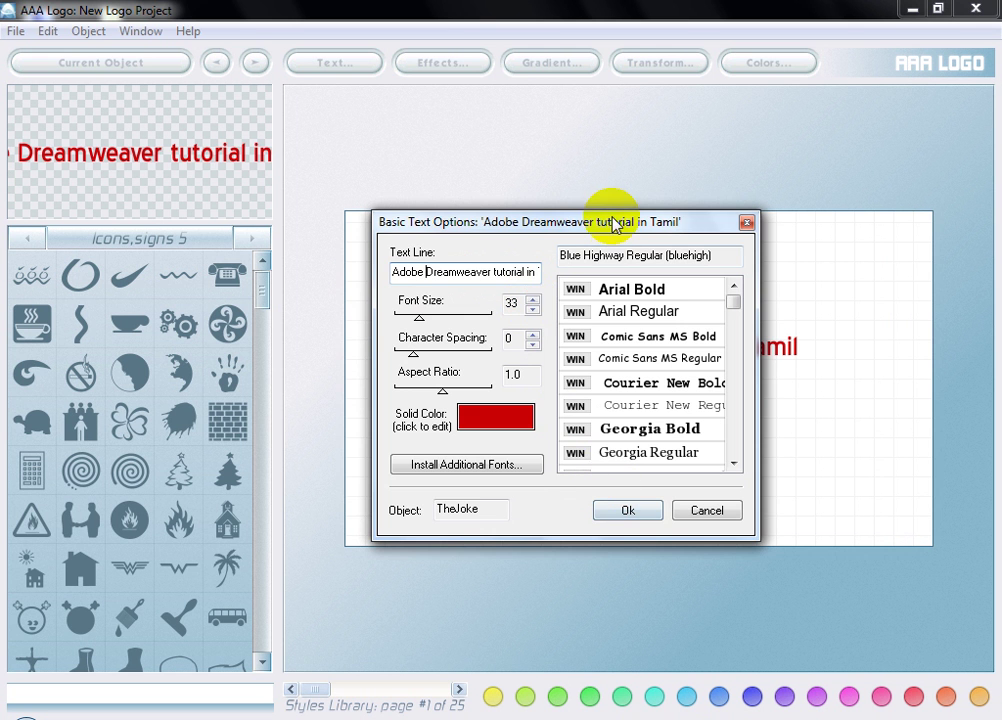
left_click_drag(602, 221, 573, 190)
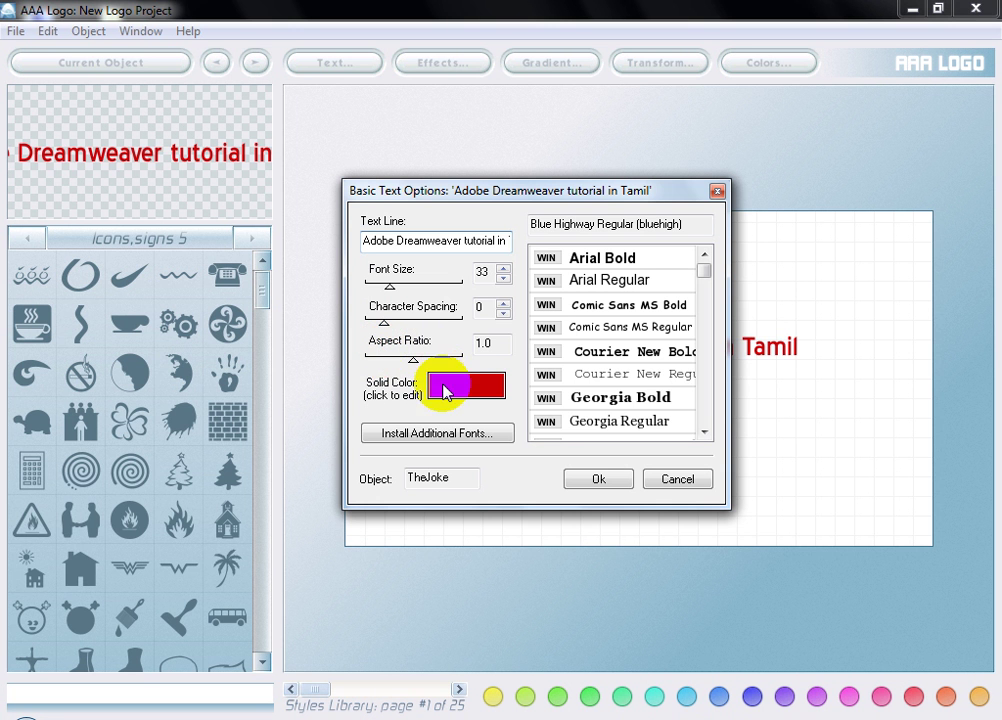
left_click_drag(525, 195, 384, 180)
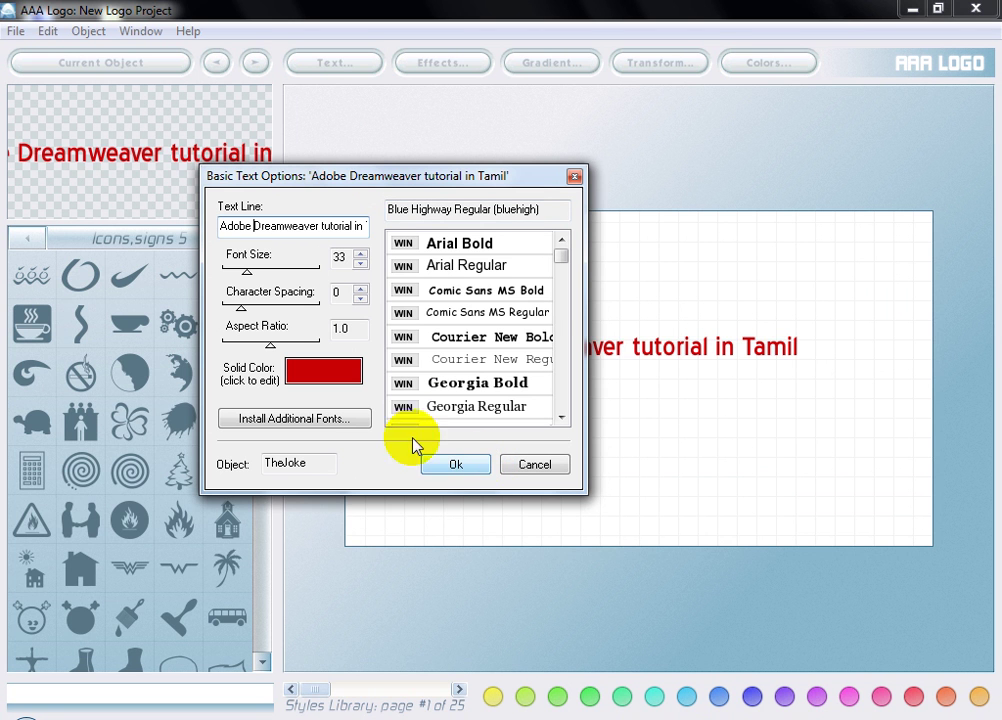
Color the text bright green (R0 G201 B0) and close Basic Text Options.
left_click(337, 380)
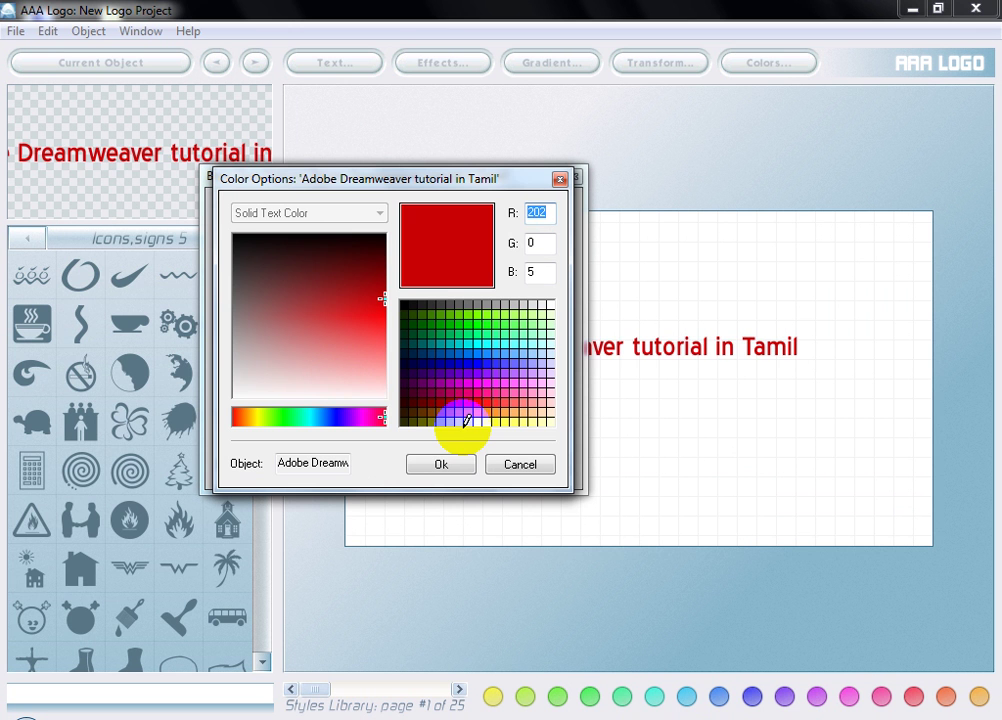
left_click(540, 311)
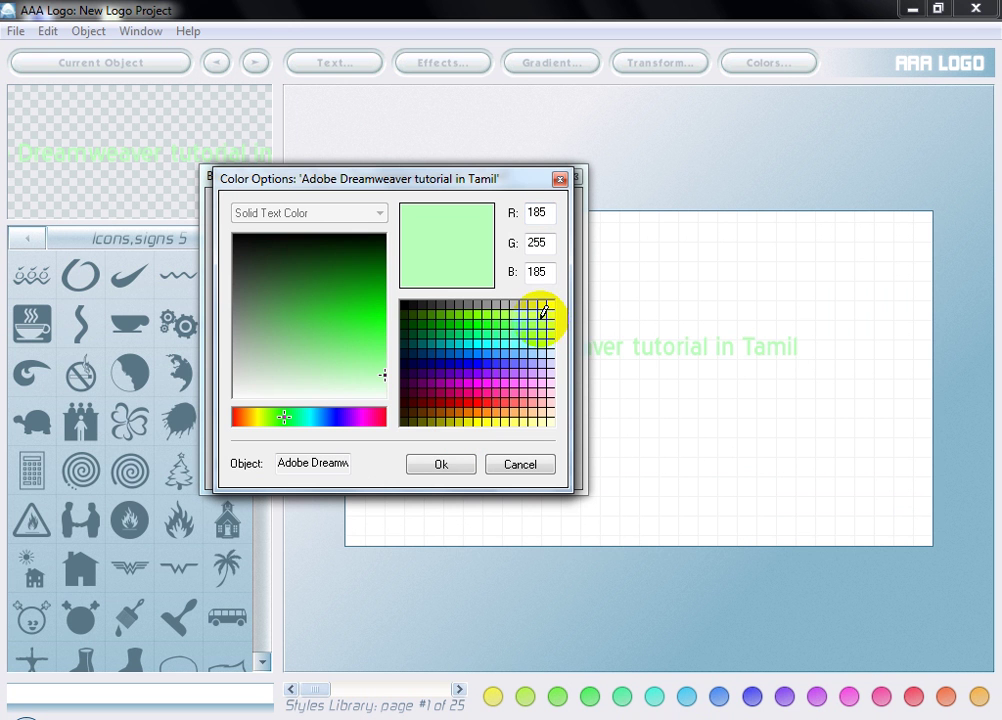
left_click(531, 312)
left_click(488, 324)
left_click(489, 320)
left_click(466, 321)
left_click(445, 464)
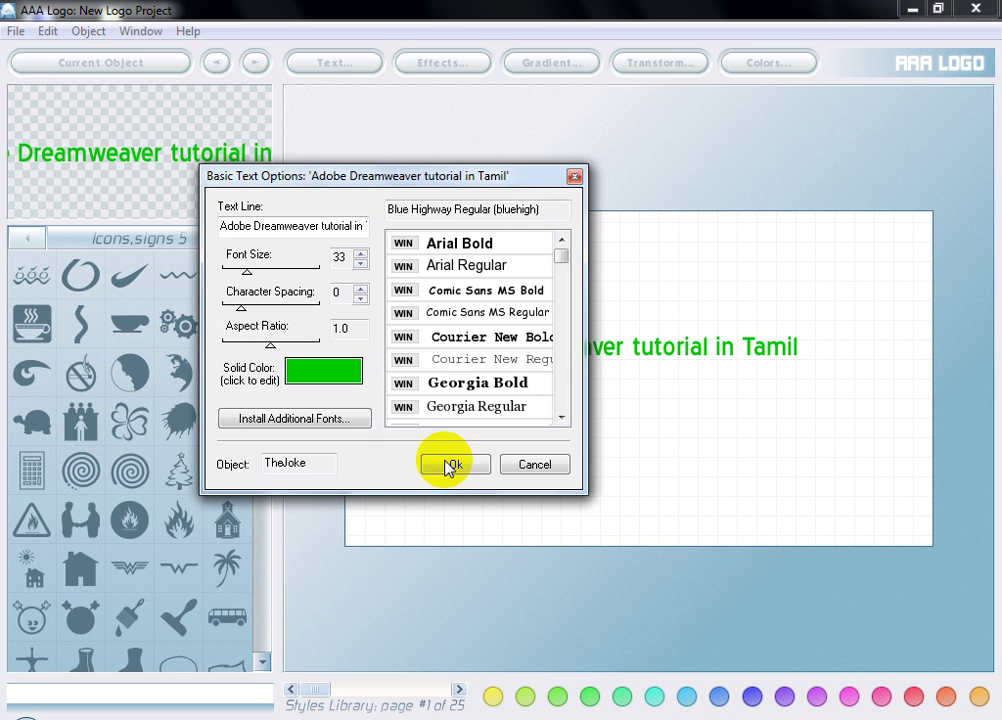
left_click(447, 466)
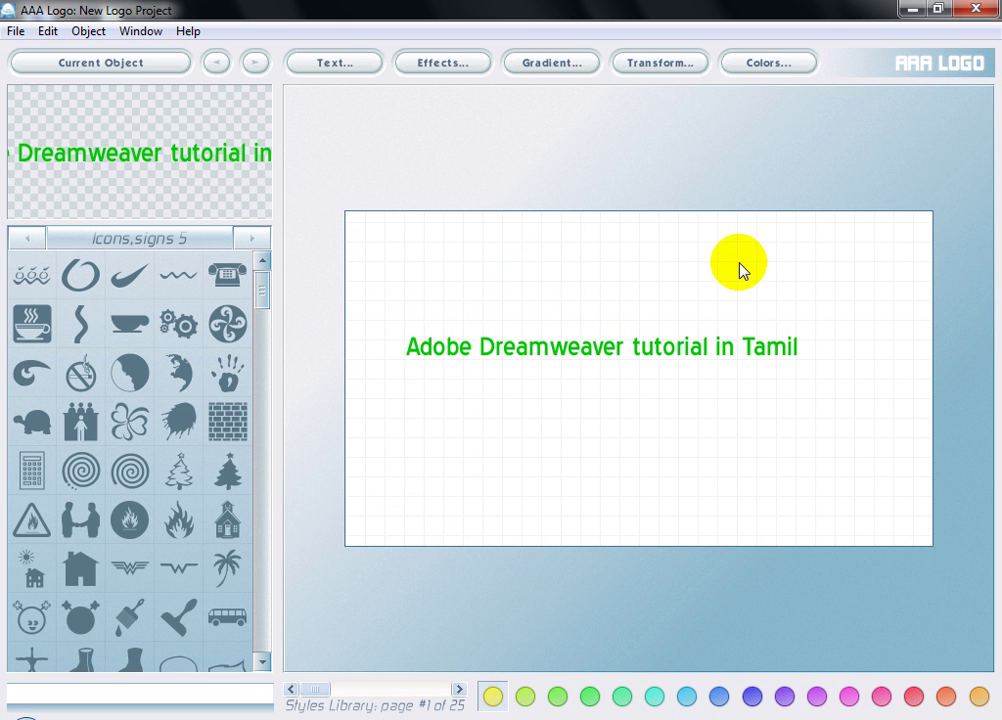
Set the canvas Background Color to grey R191 G191 B191.
left_click(86, 32)
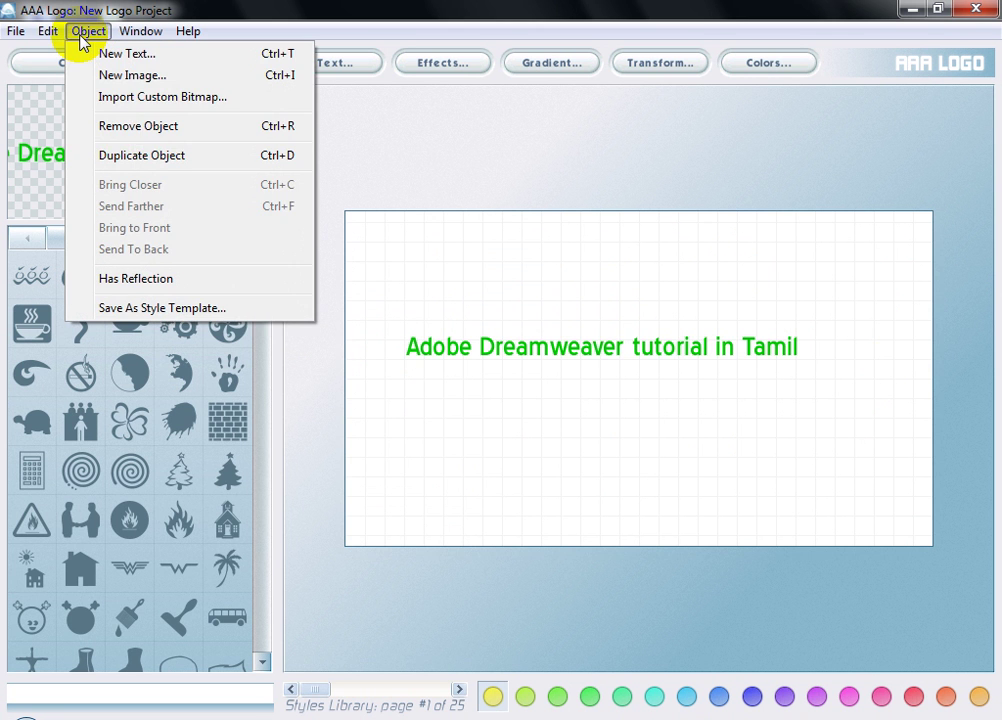
mouse_move(59, 38)
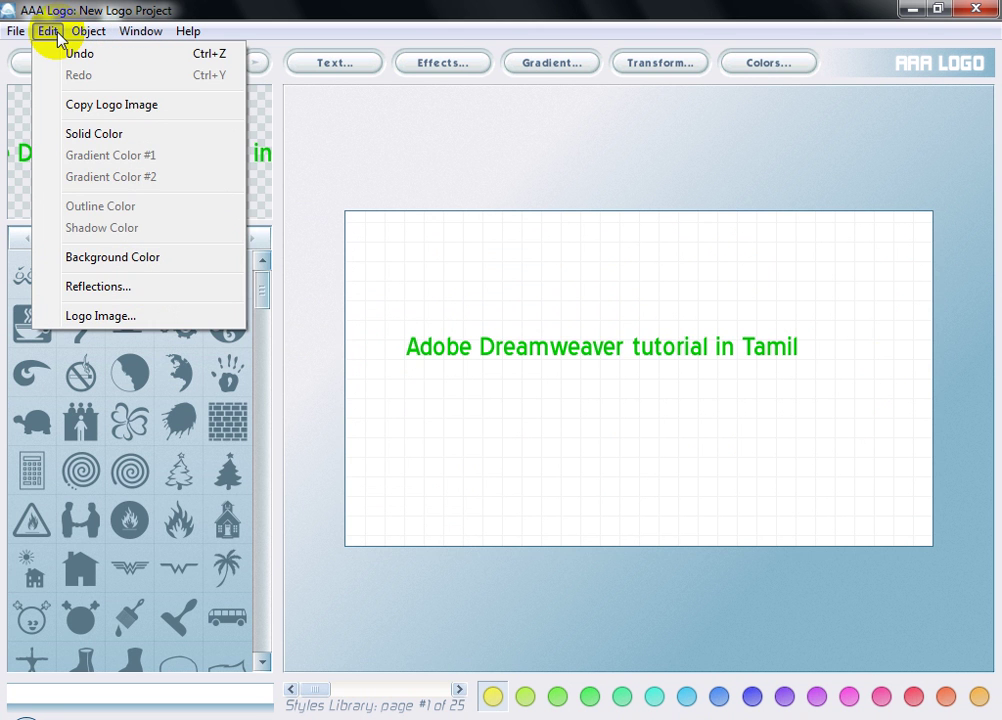
left_click(162, 260)
left_click_drag(262, 64, 583, 232)
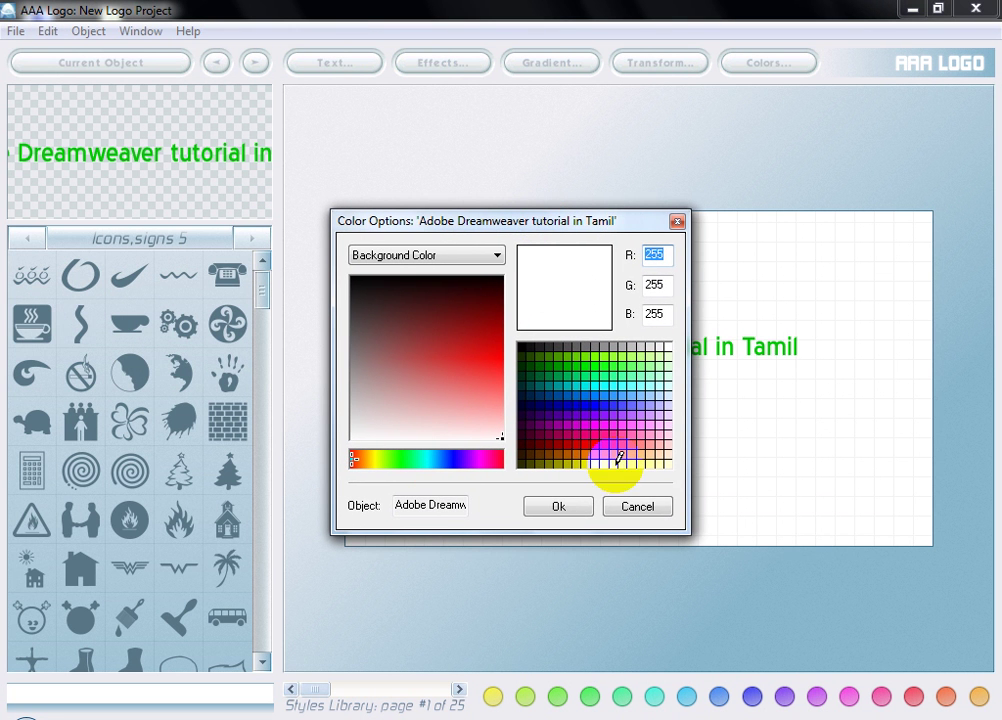
left_click(630, 346)
left_click(643, 346)
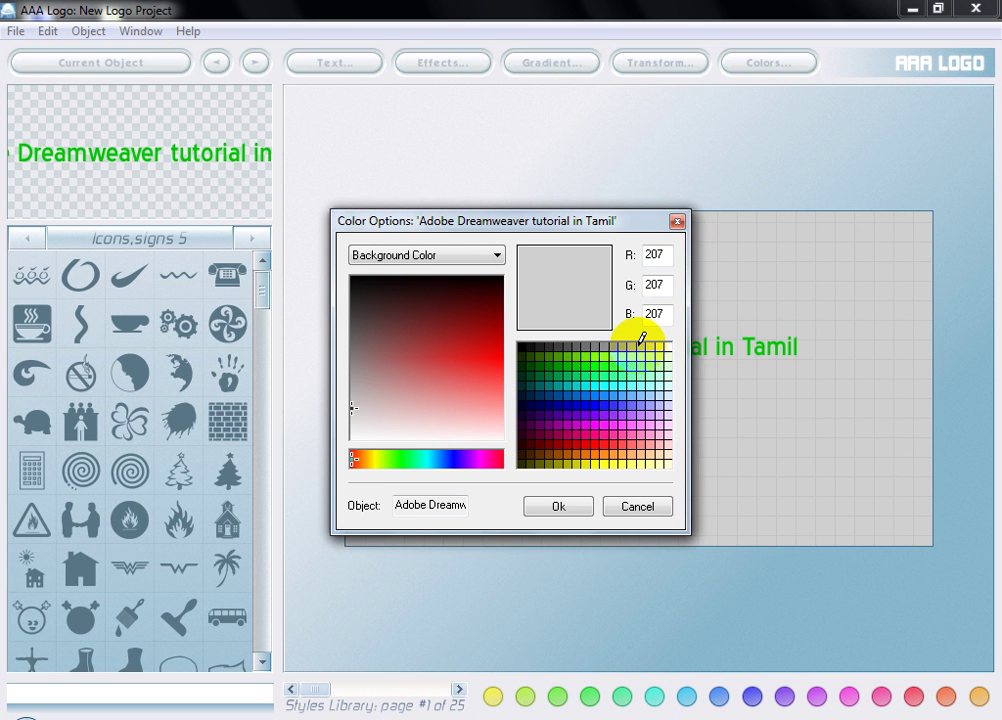
left_click(627, 345)
left_click(635, 345)
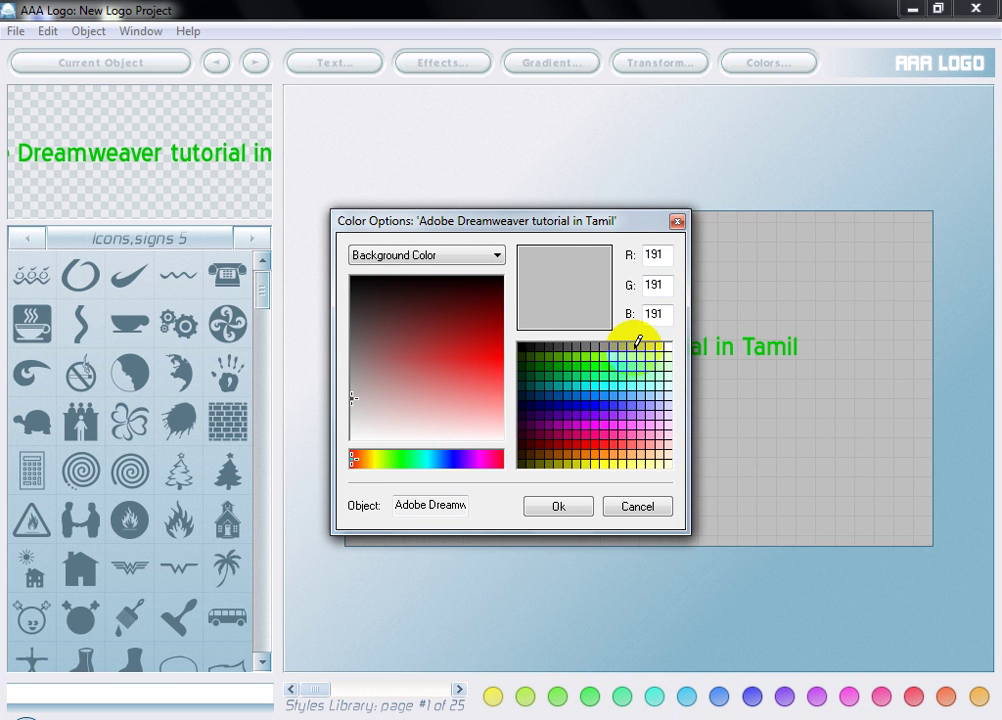
left_click_drag(511, 223, 300, 118)
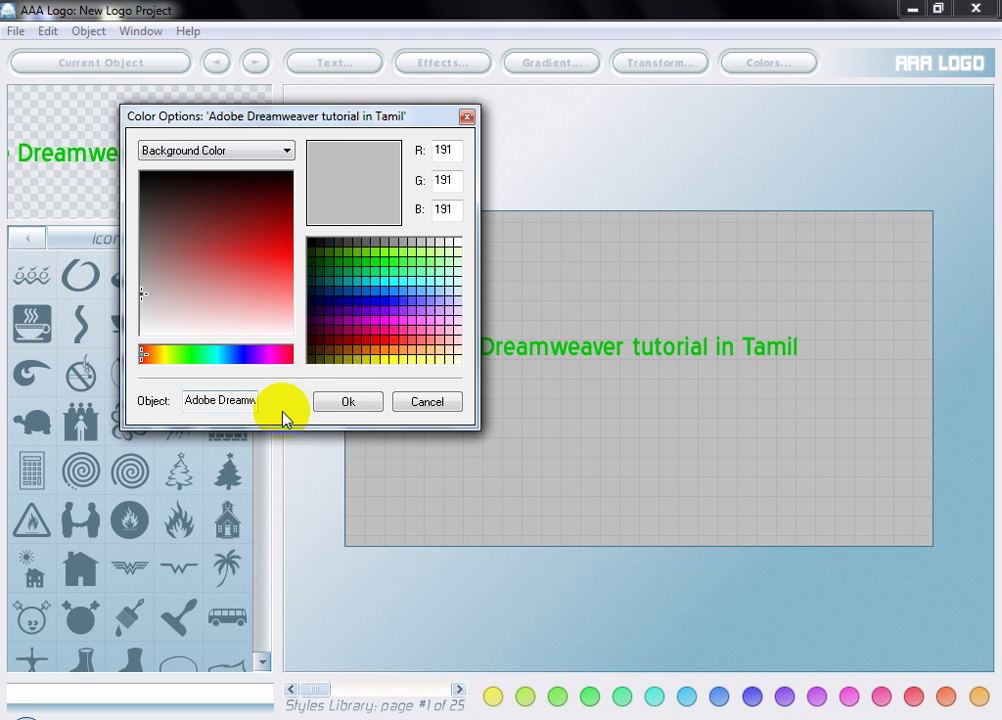
left_click(350, 403)
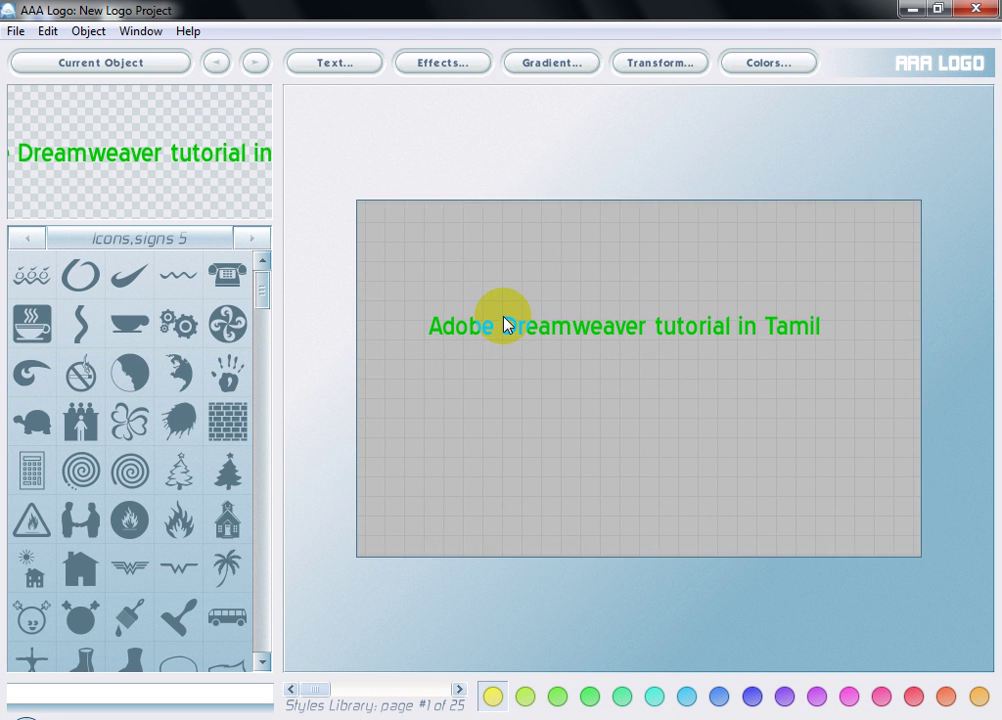
Open the text colour palette and sample olive, red, pink and blue shades.
left_click(304, 70)
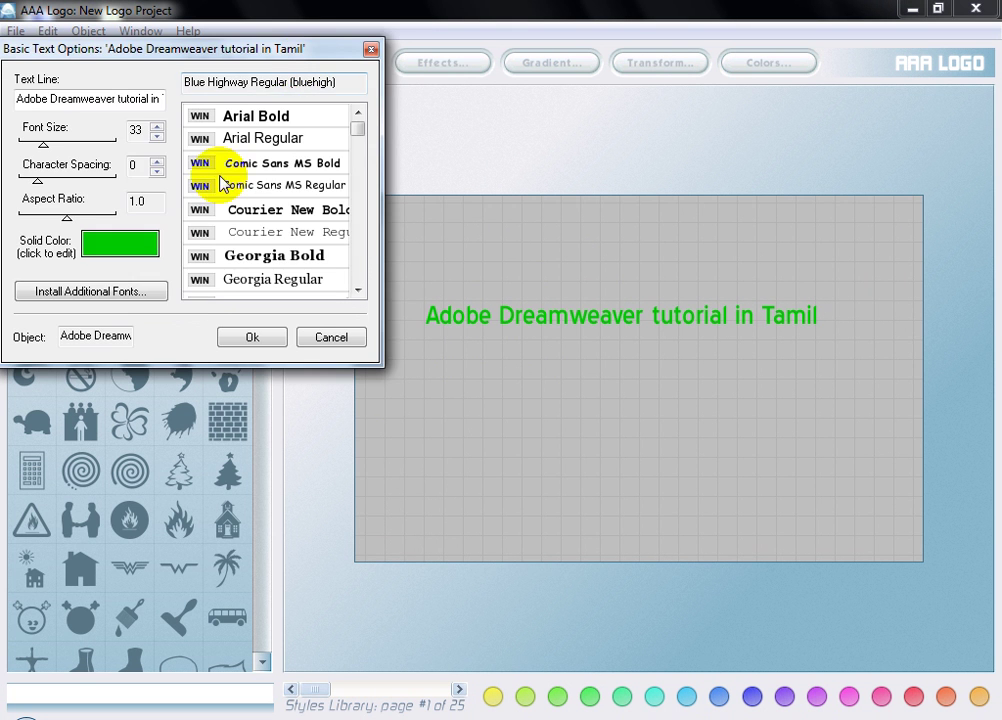
left_click(150, 250)
left_click(238, 289)
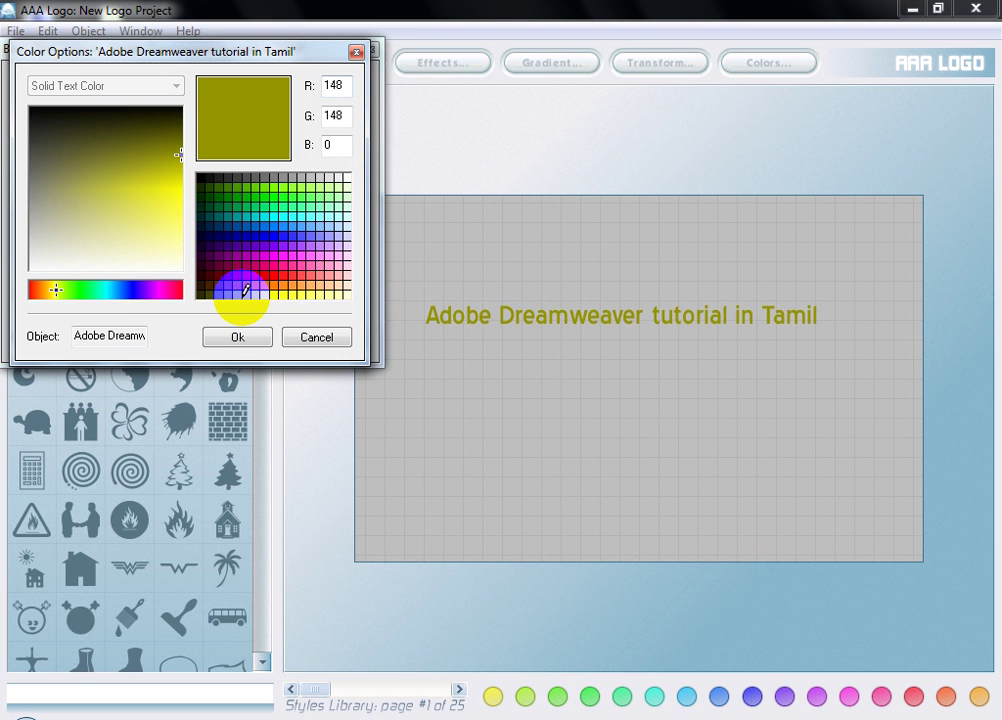
left_click(259, 277)
left_click(262, 264)
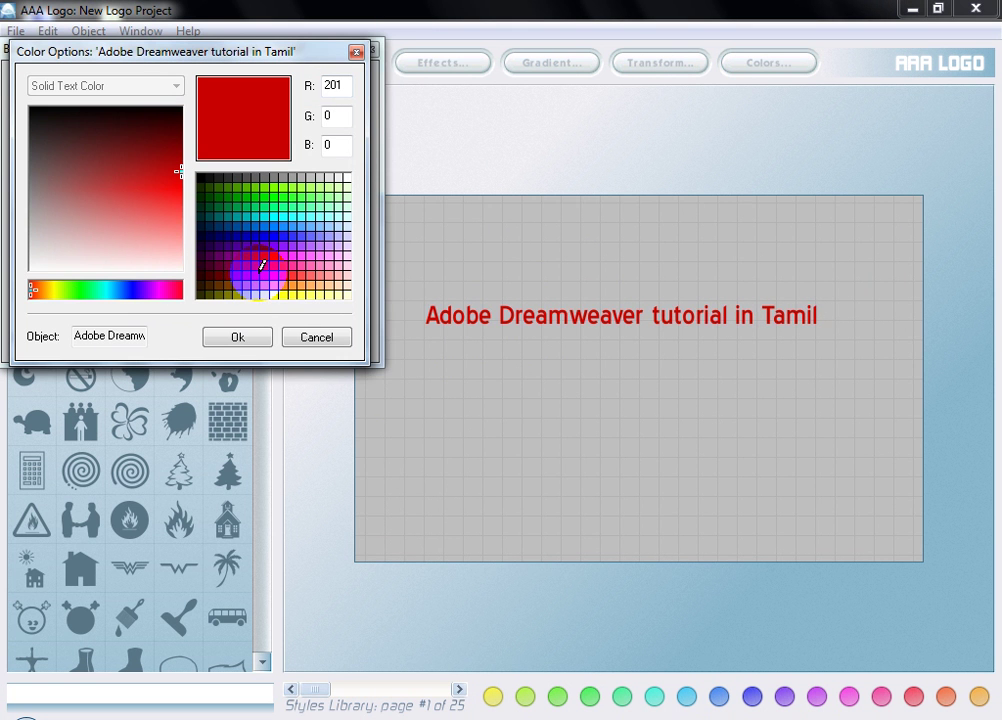
left_click(263, 246)
left_click(271, 259)
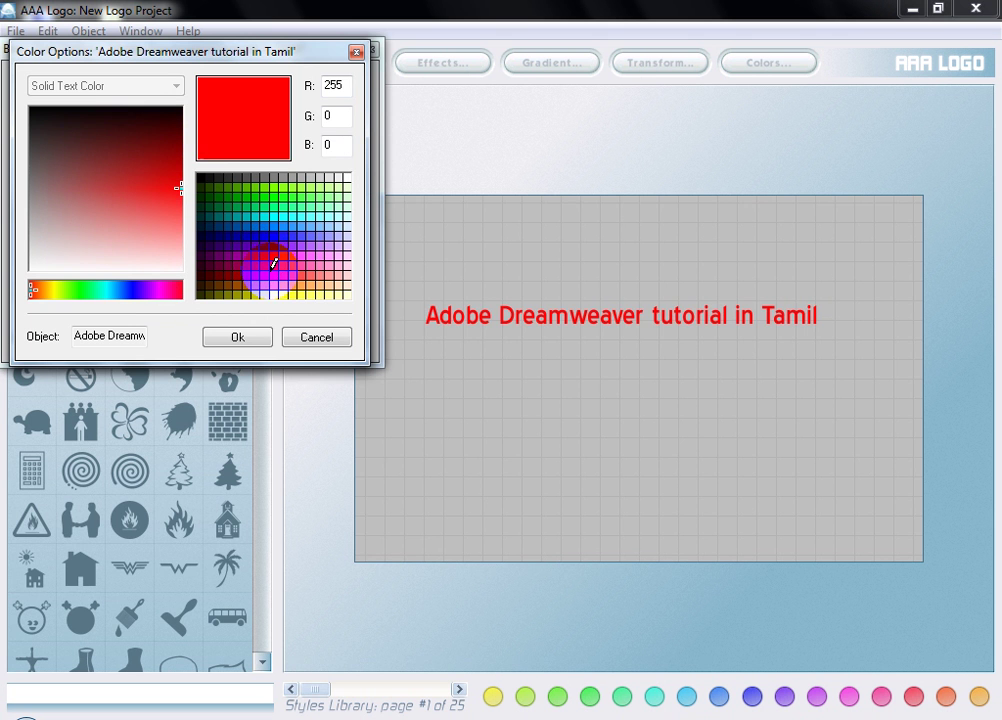
left_click(268, 257)
left_click(292, 254)
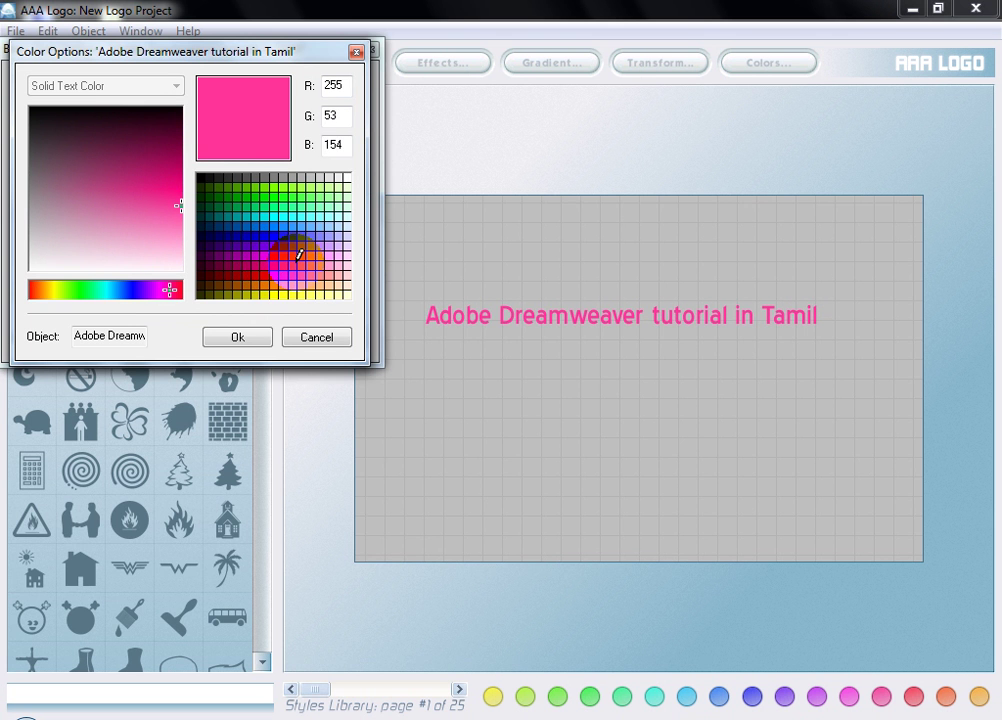
left_click(314, 253)
left_click(225, 260)
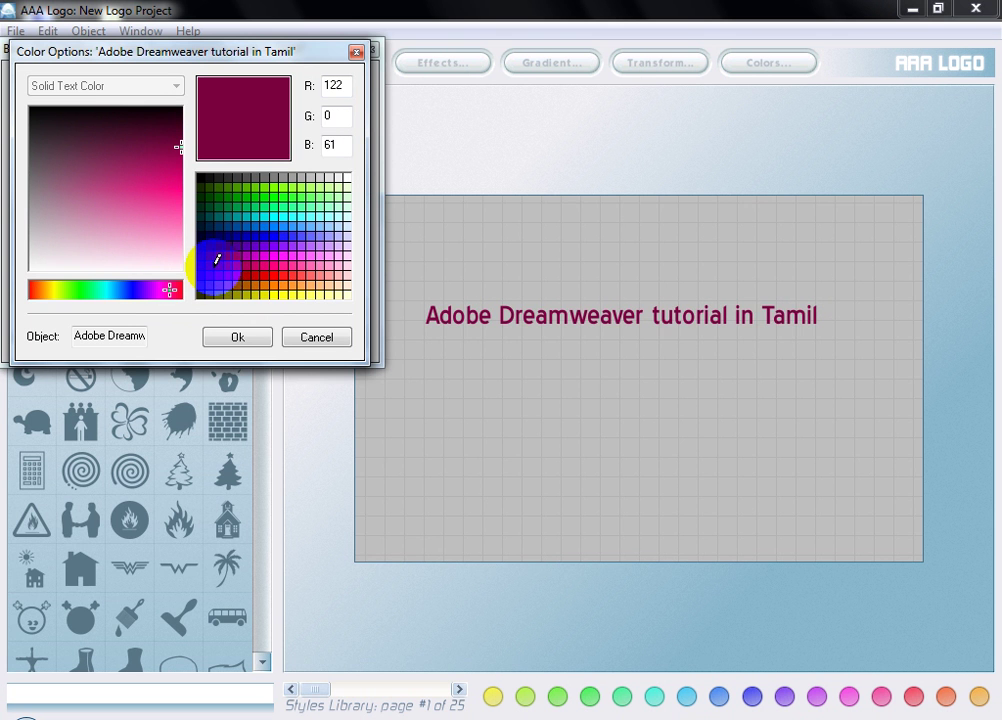
left_click(217, 260)
left_click(242, 255)
left_click(248, 222)
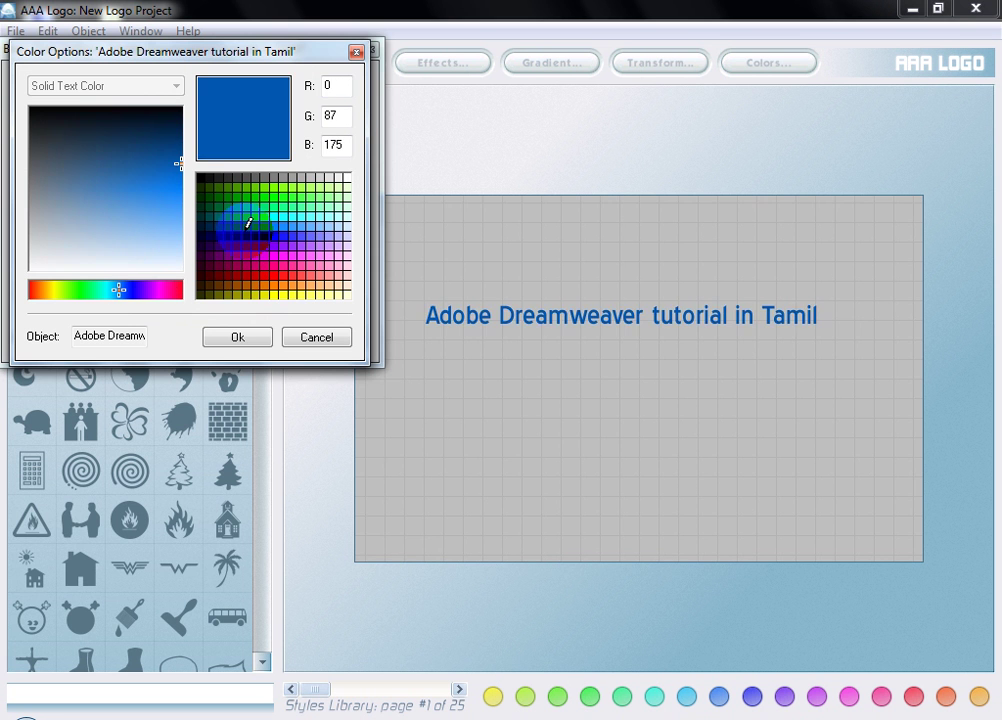
left_click(277, 195)
left_click(245, 216)
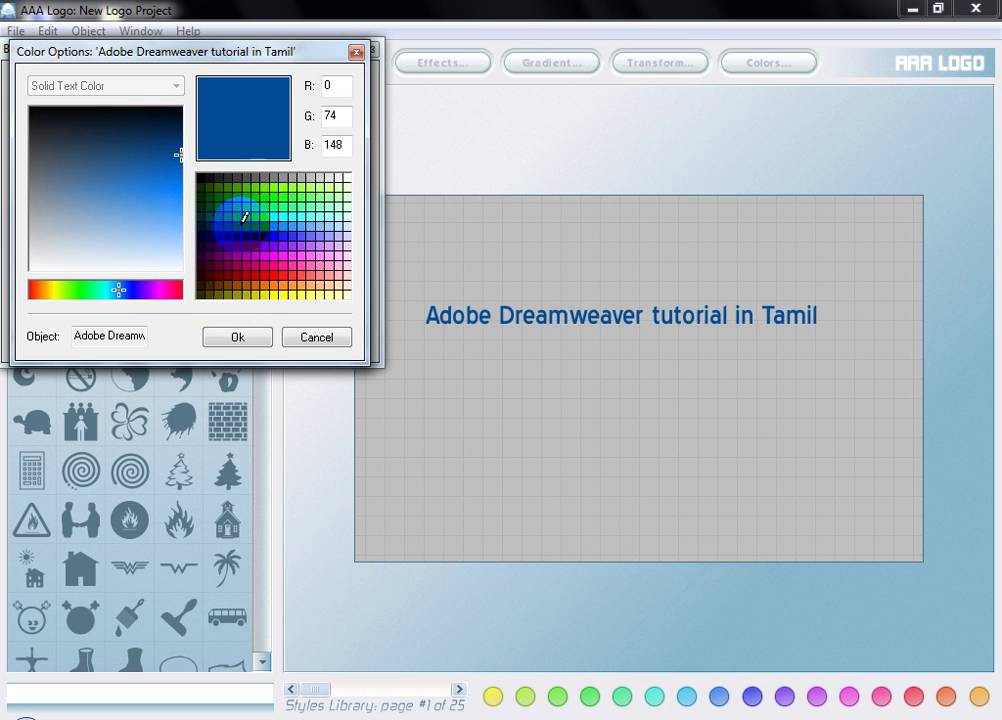
left_click(236, 216)
left_click(278, 211)
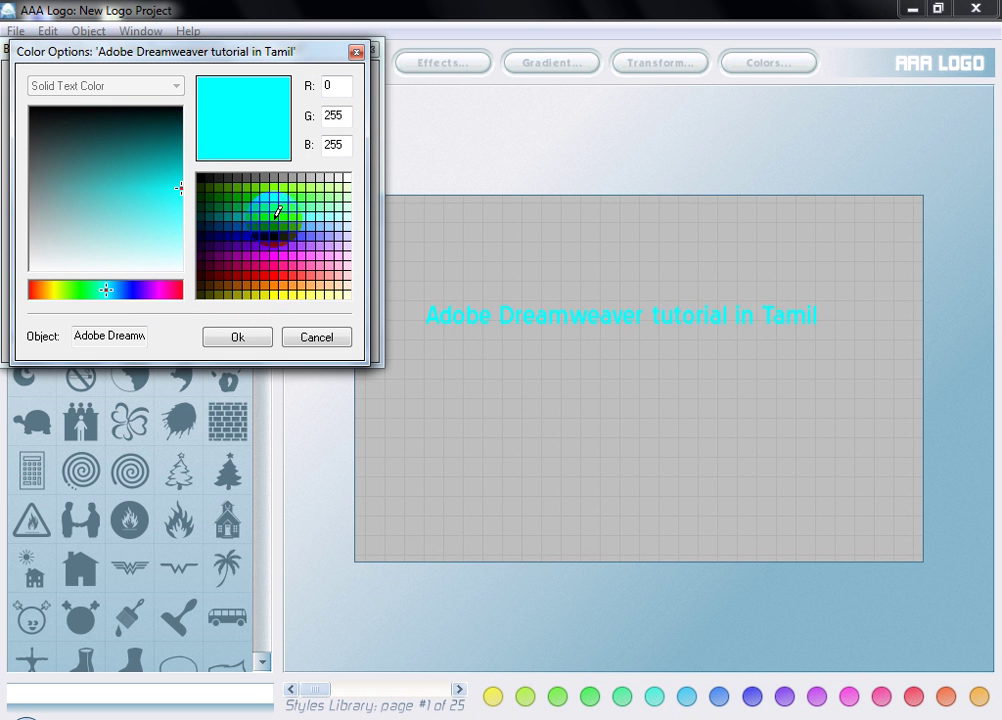
left_click(246, 210)
Sample greens and yellows, then settle on magenta (201,0,201) and confirm it.
left_click(237, 181)
left_click(238, 178)
left_click(220, 184)
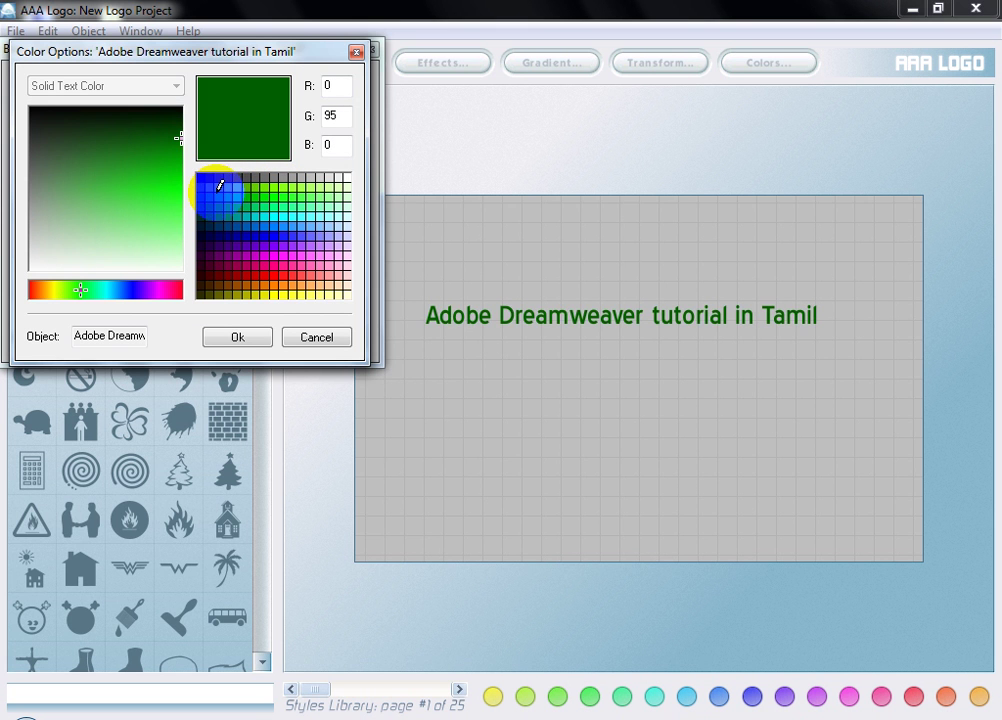
left_click(230, 189)
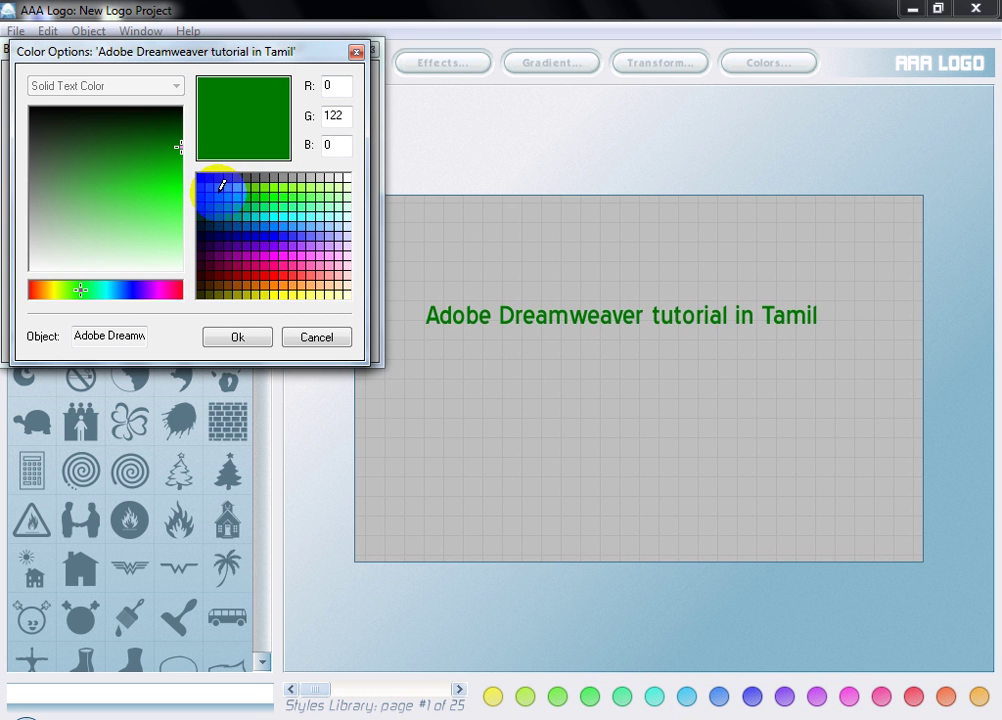
left_click(256, 201)
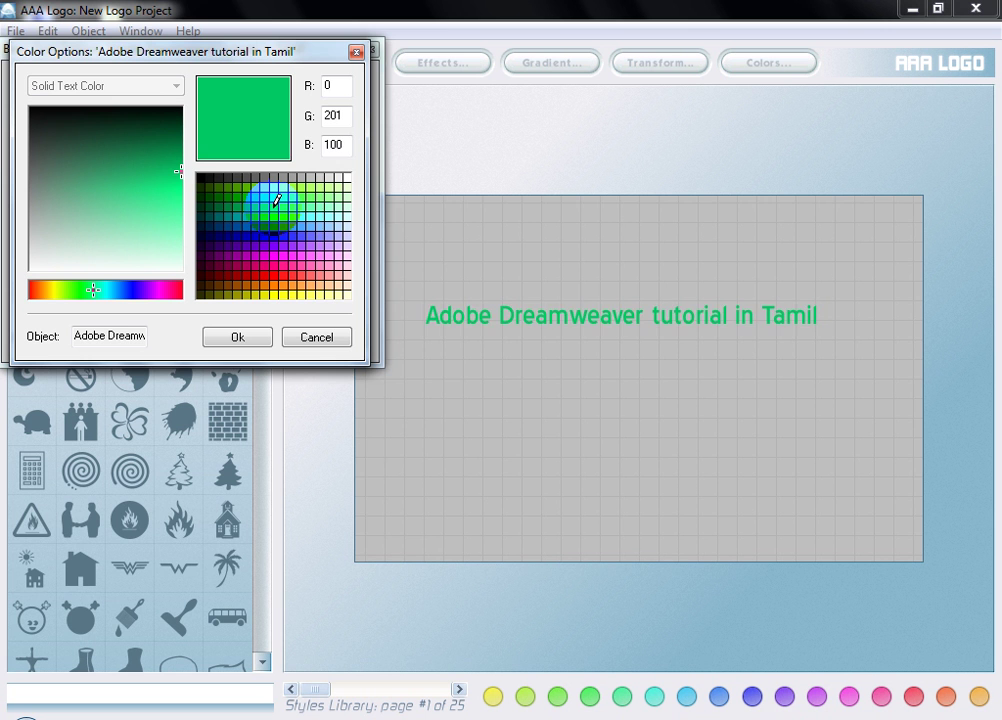
left_click(275, 199)
left_click(335, 228)
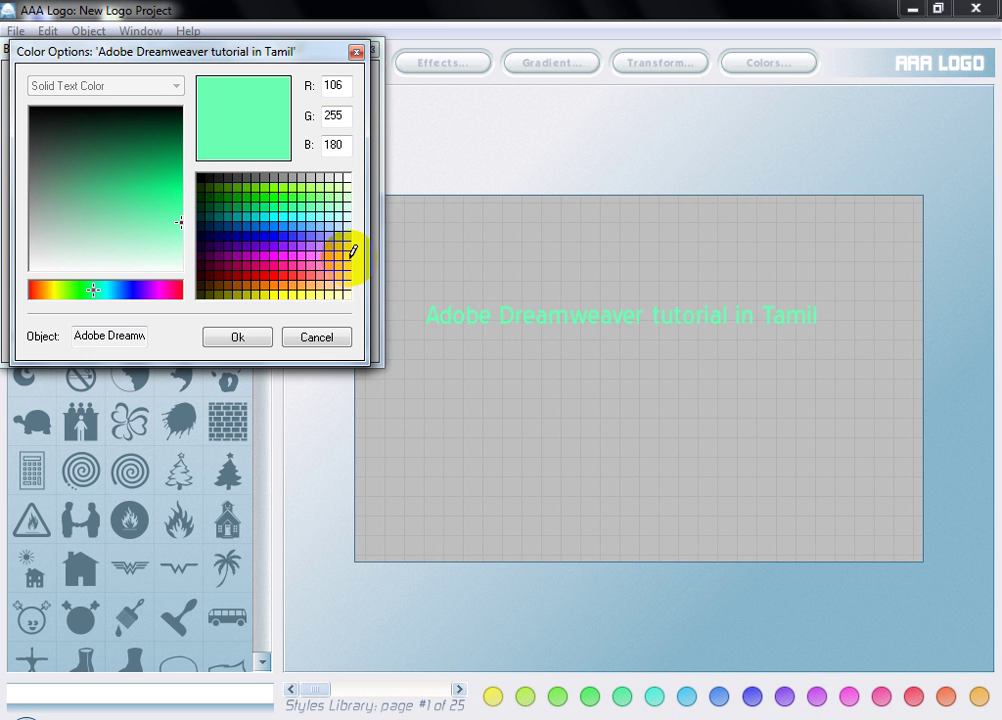
left_click(350, 262)
left_click(349, 176)
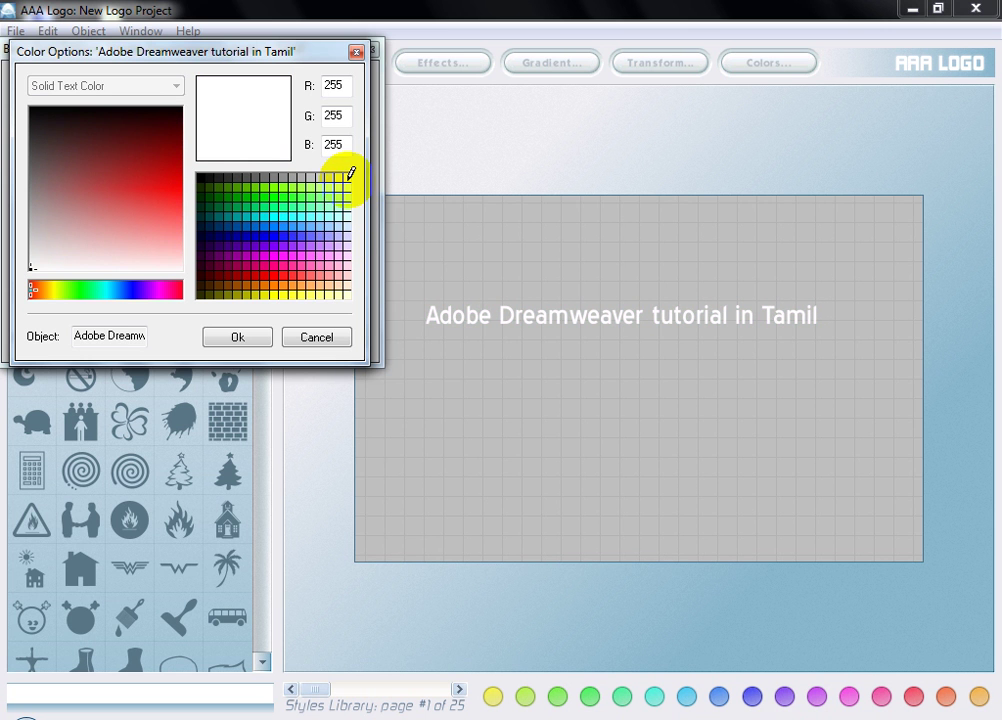
left_click_drag(345, 289, 289, 291)
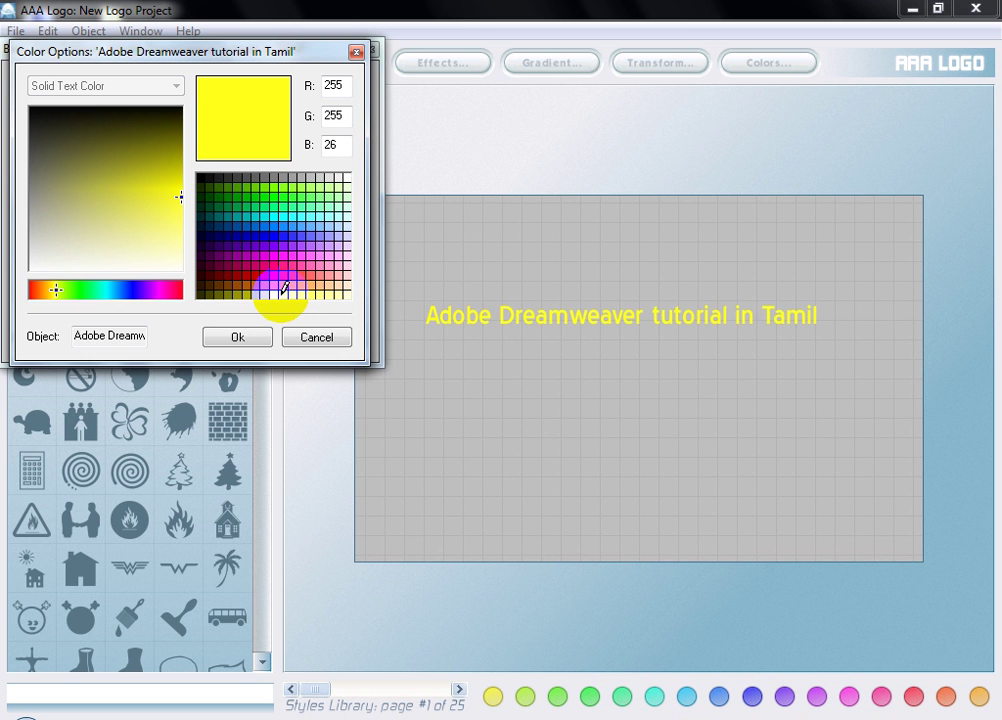
left_click(289, 249)
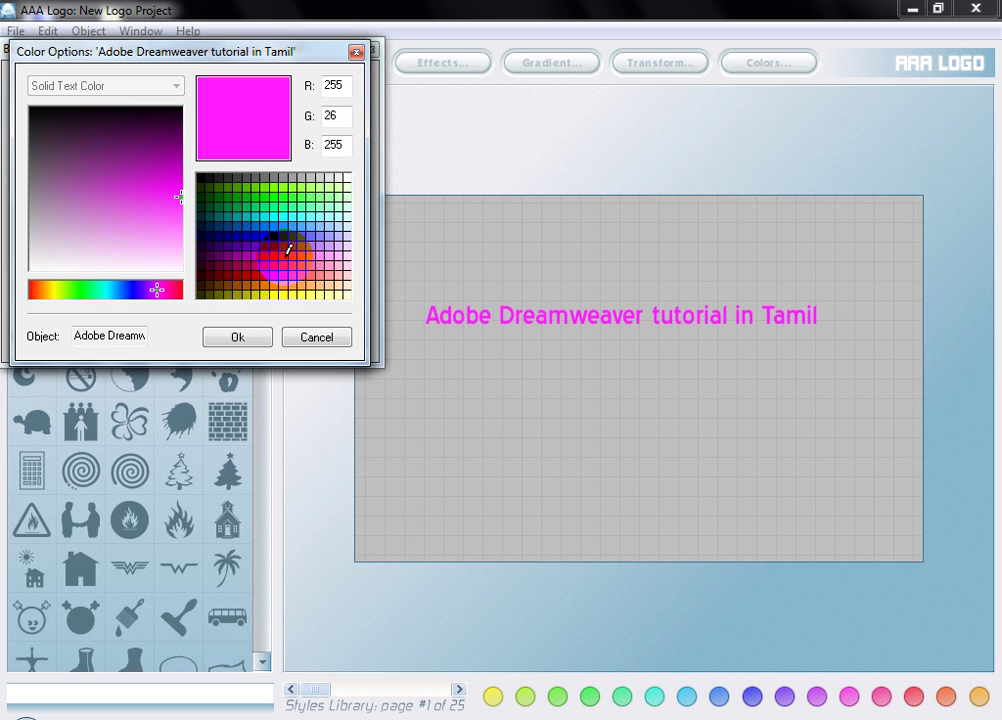
left_click(272, 246)
left_click(257, 245)
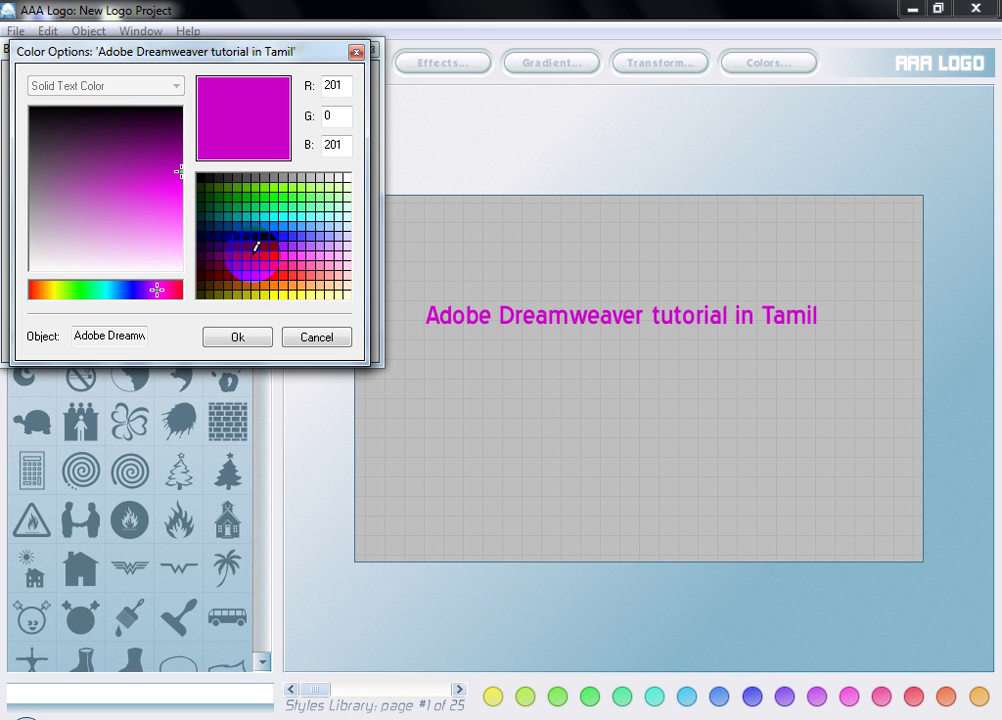
left_click(244, 338)
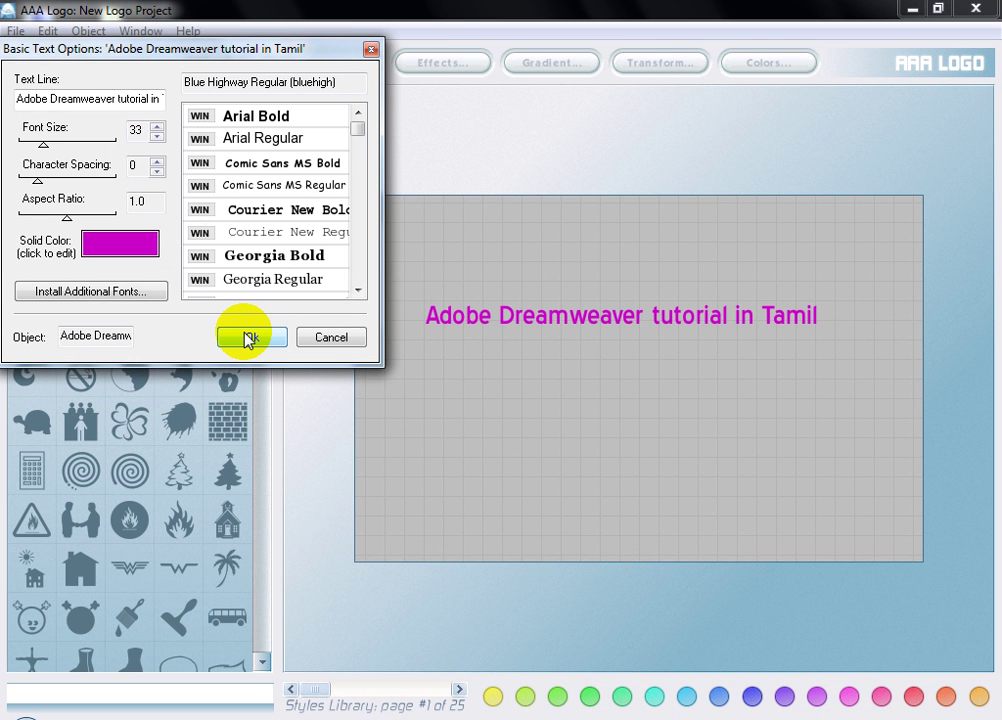
Apply the magenta text settings and close Basic Text Options.
left_click(247, 338)
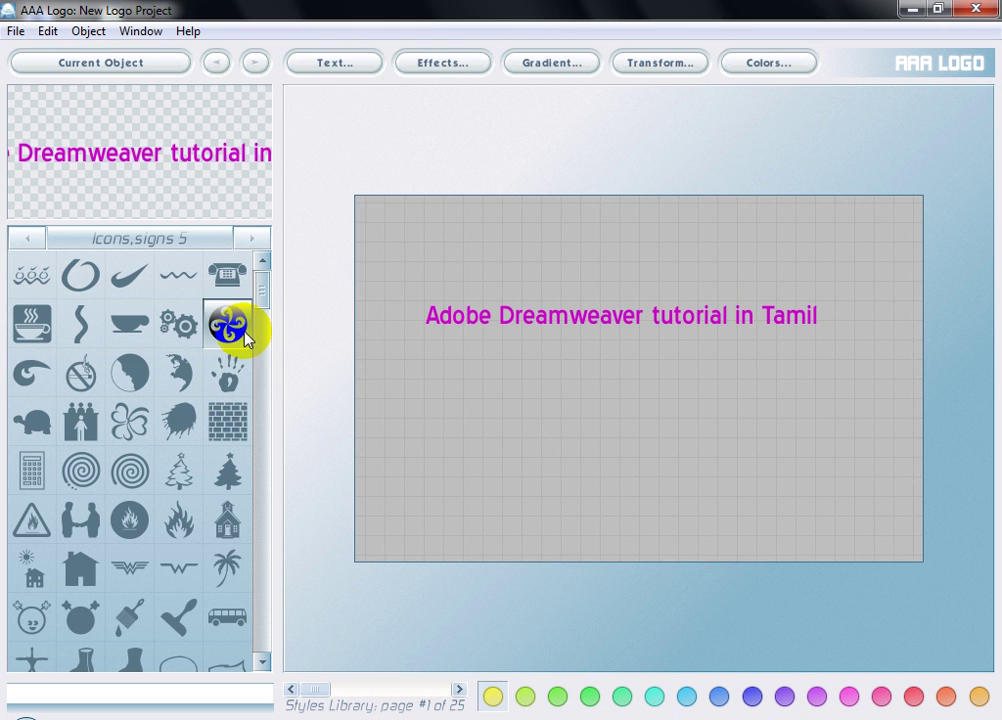
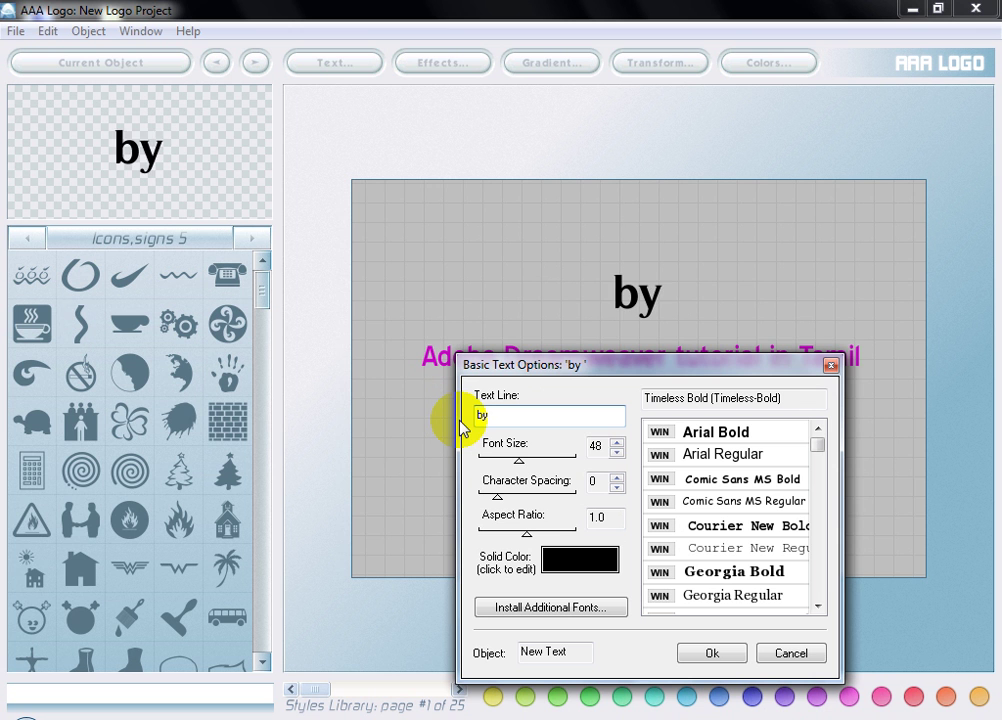
Enter the author's name as the black byline text and shrink it.
type("Anto Sujesh")
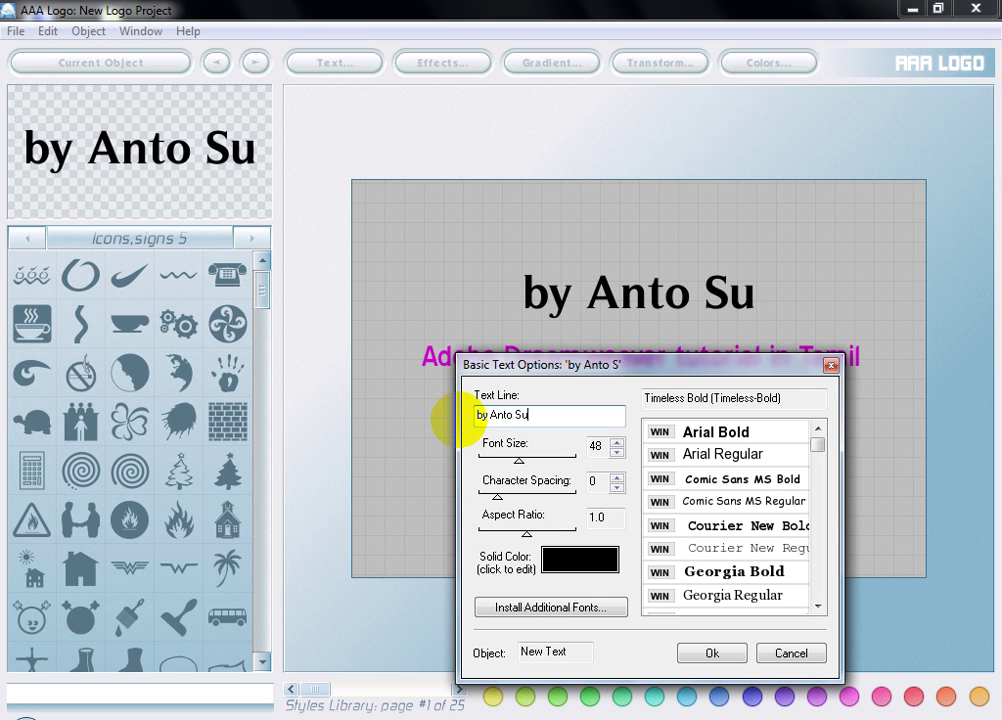
left_click(712, 654)
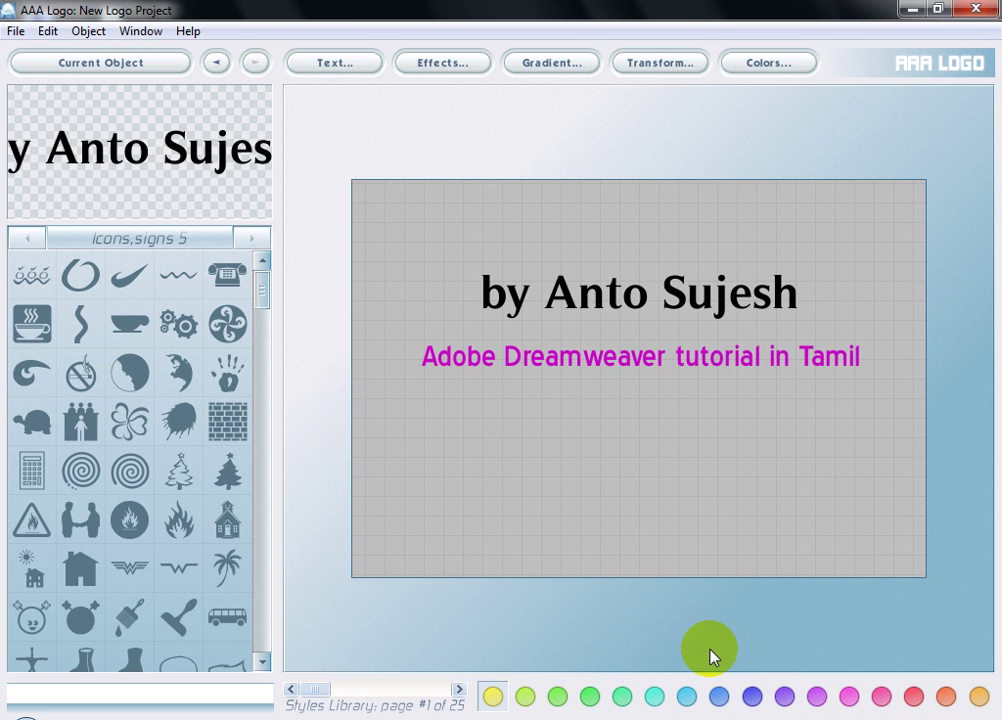
scroll(190, 168, "up", 2)
scroll(190, 168, "down", 4)
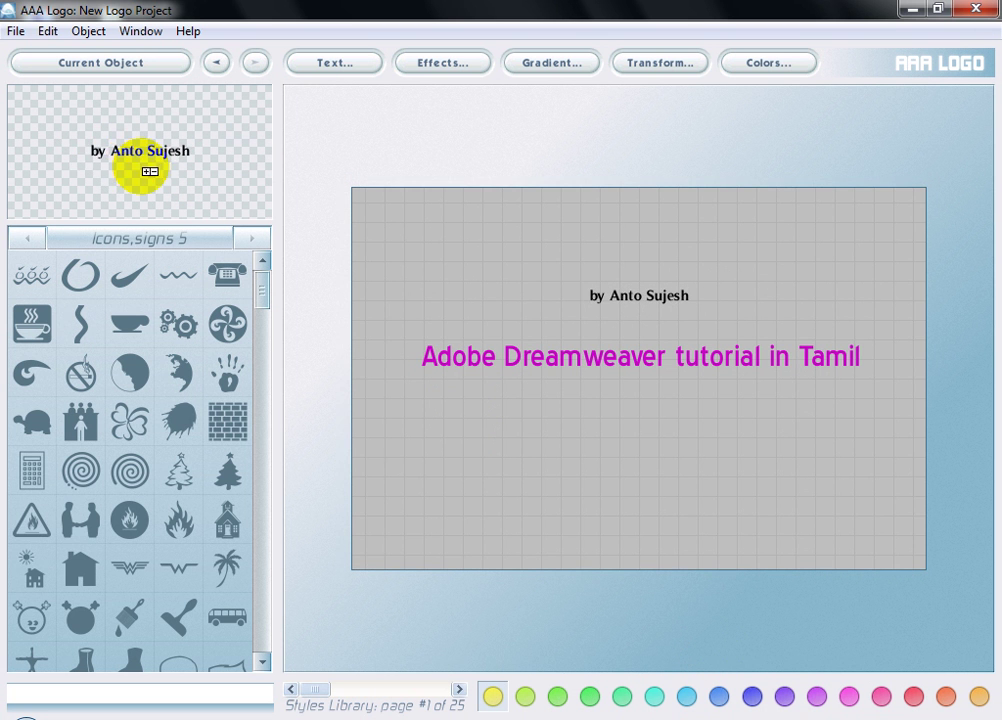
Enlarge the magenta title and place the byline beneath its right end, under 'Tamil'.
left_click_drag(642, 293, 815, 388)
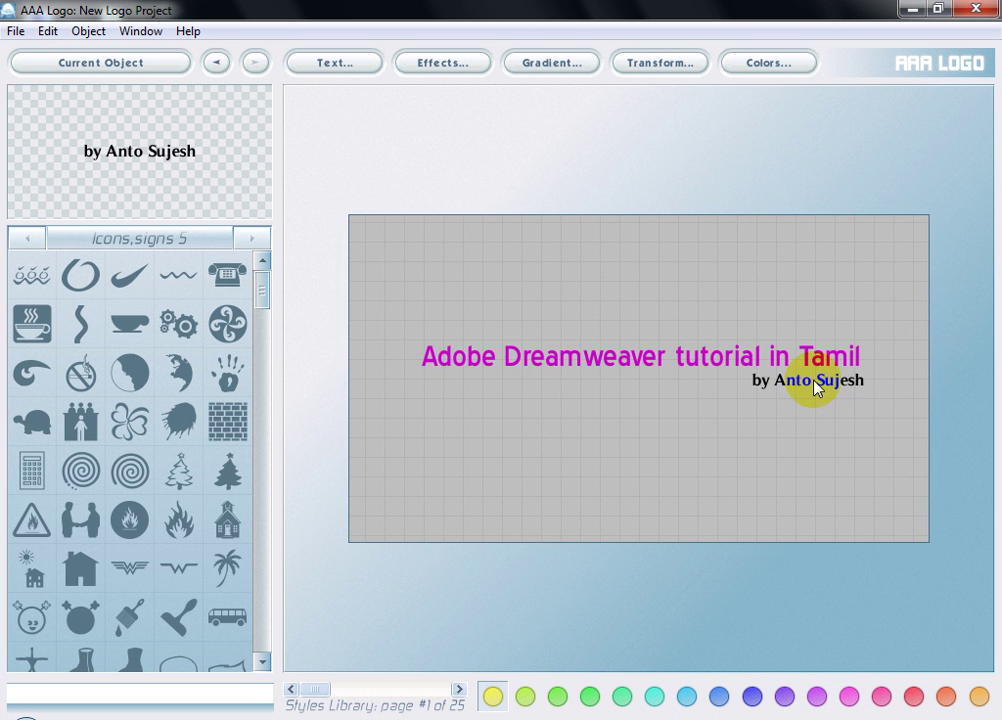
left_click(676, 362)
scroll(123, 152, "up", 5)
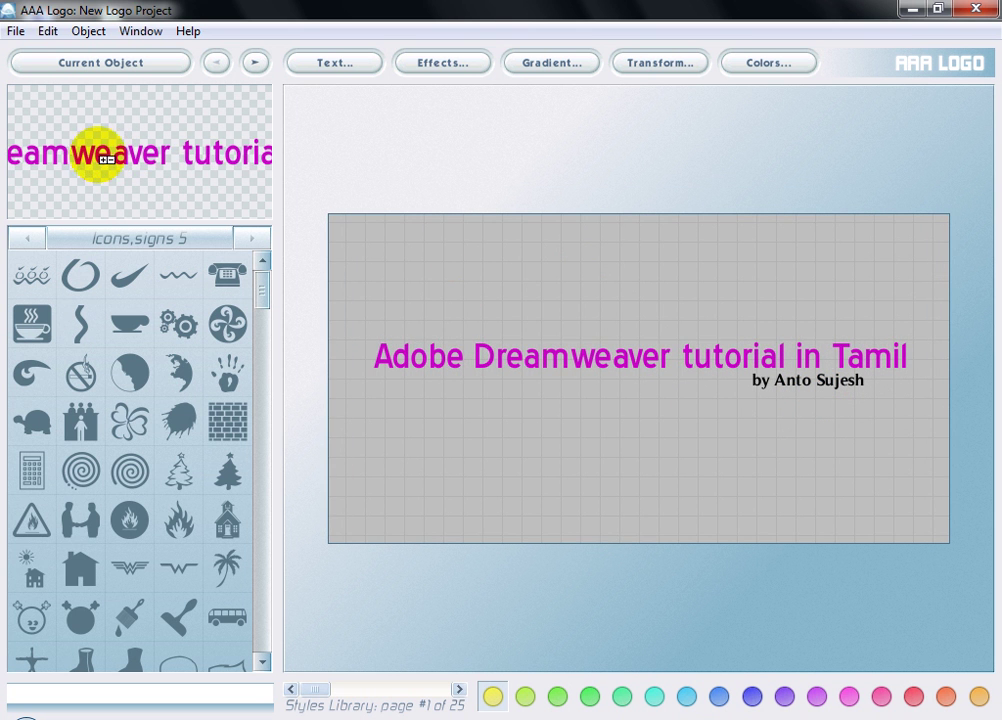
left_click_drag(785, 390, 825, 398)
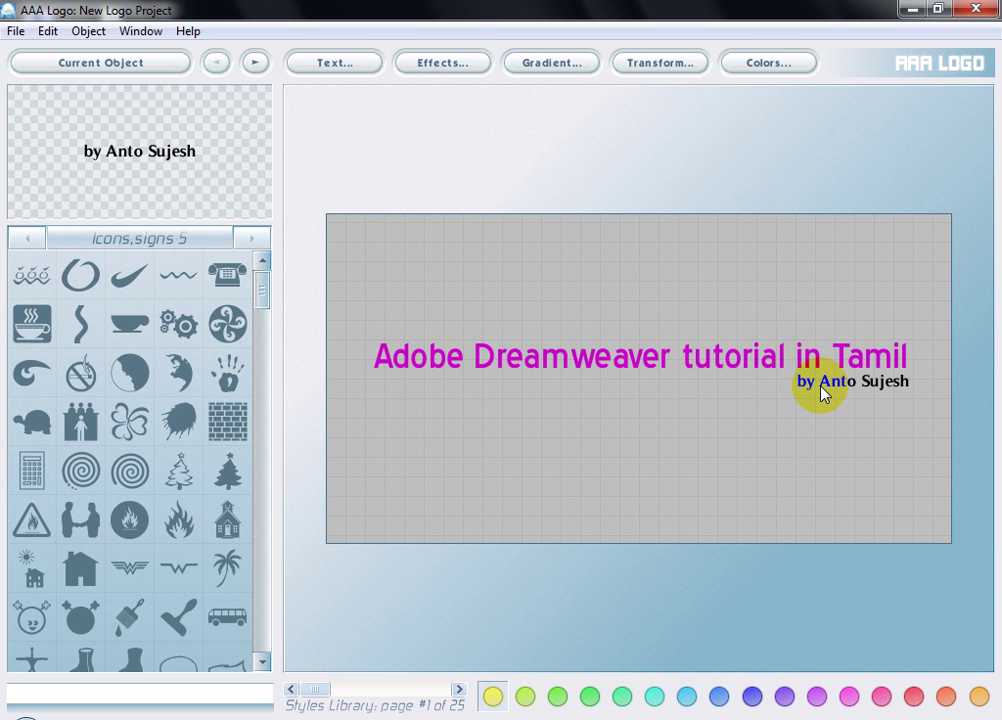
left_click_drag(821, 386, 820, 386)
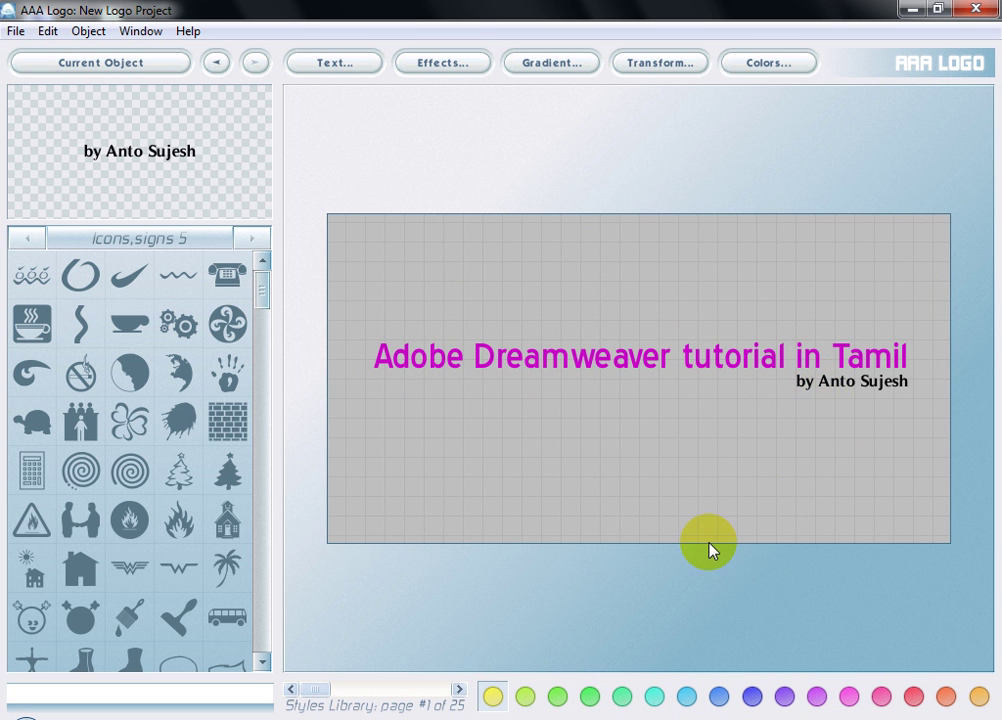
Add a 48-by-48 black square image object with Object > New Image.
left_click(88, 32)
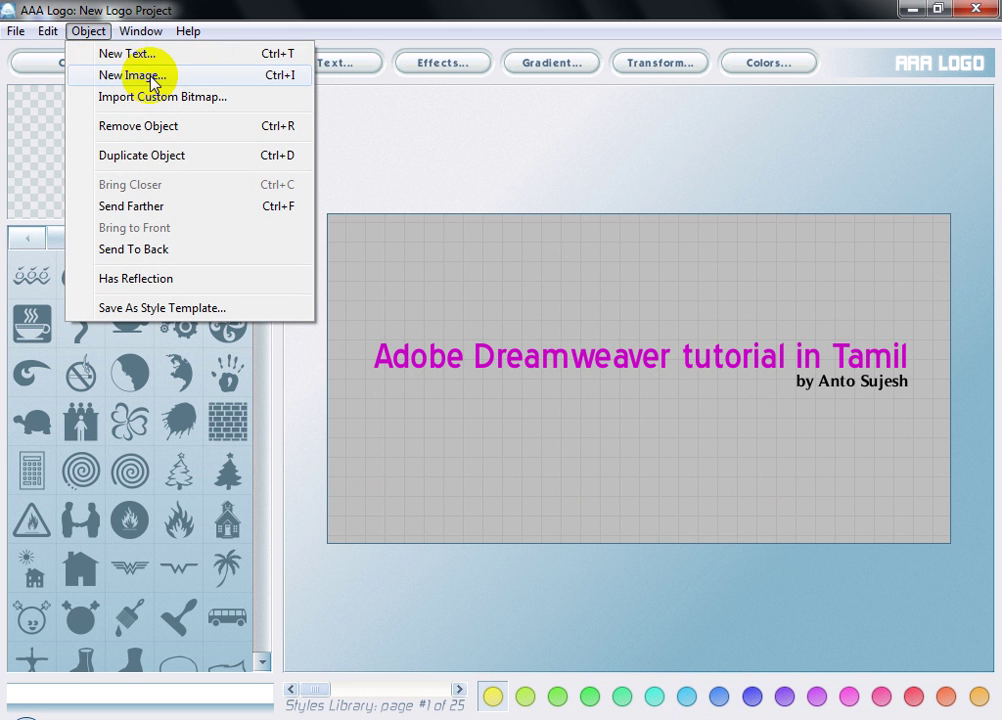
left_click(140, 78)
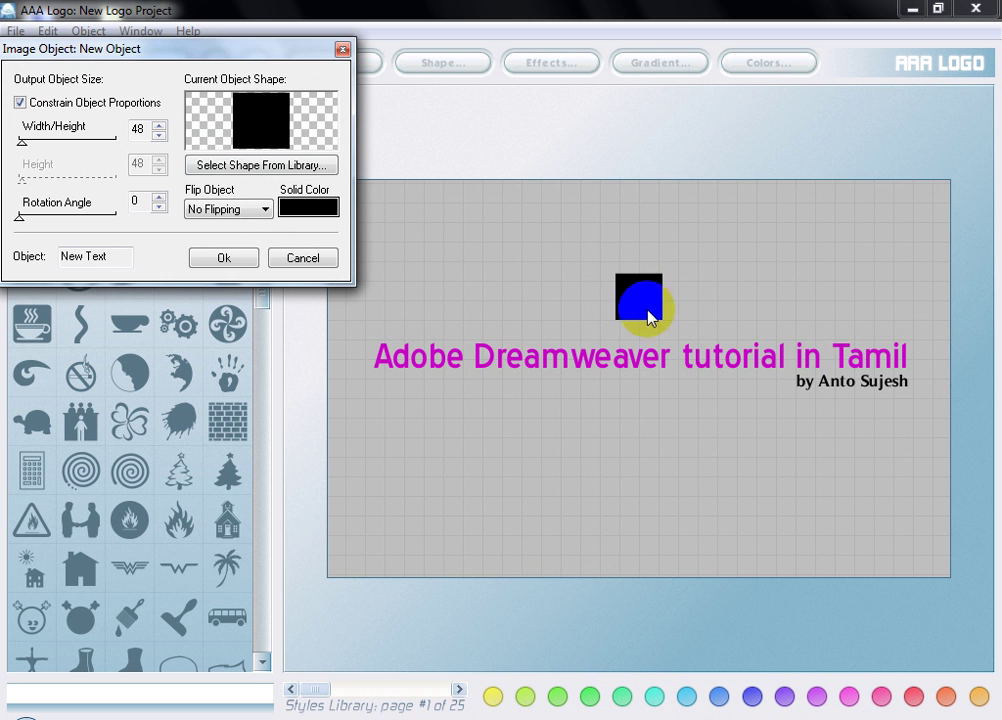
left_click(234, 260)
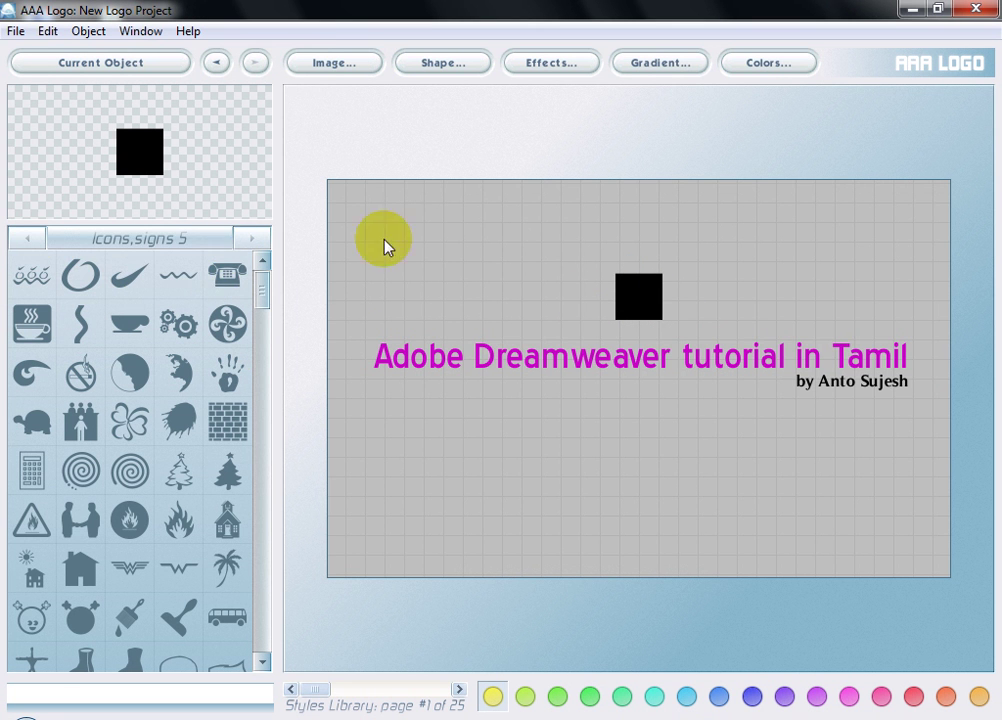
scroll(258, 617, "down", 1)
scroll(258, 617, "down", 2)
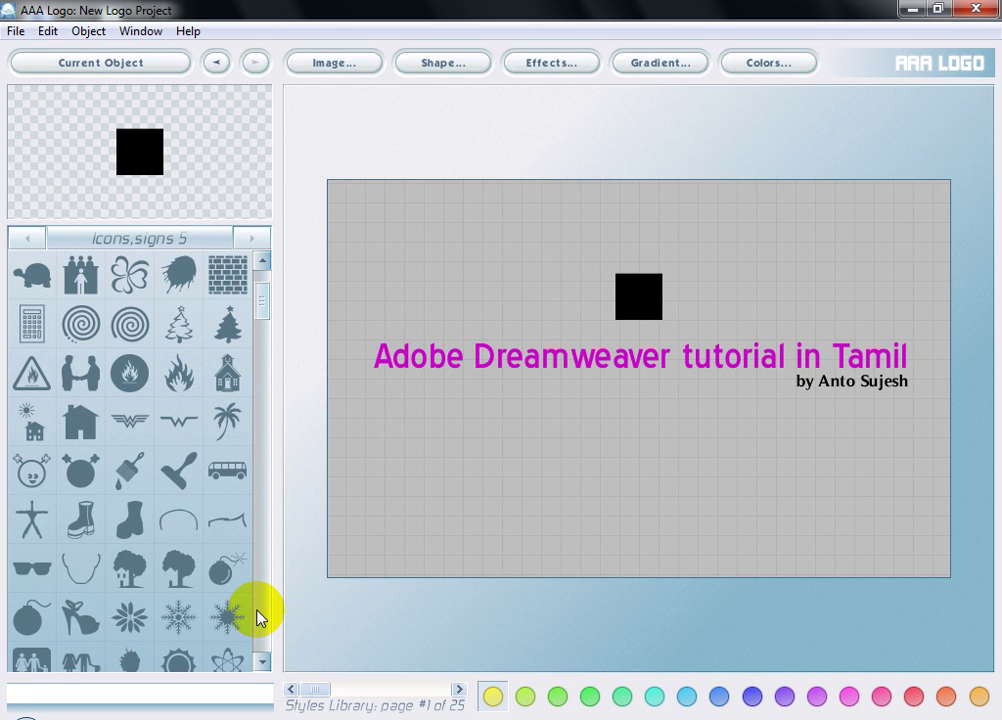
scroll(262, 595, "up", 3)
Turn the black square into a hand icon placed just left of the title.
left_click(644, 304)
left_click_drag(644, 304, 482, 257)
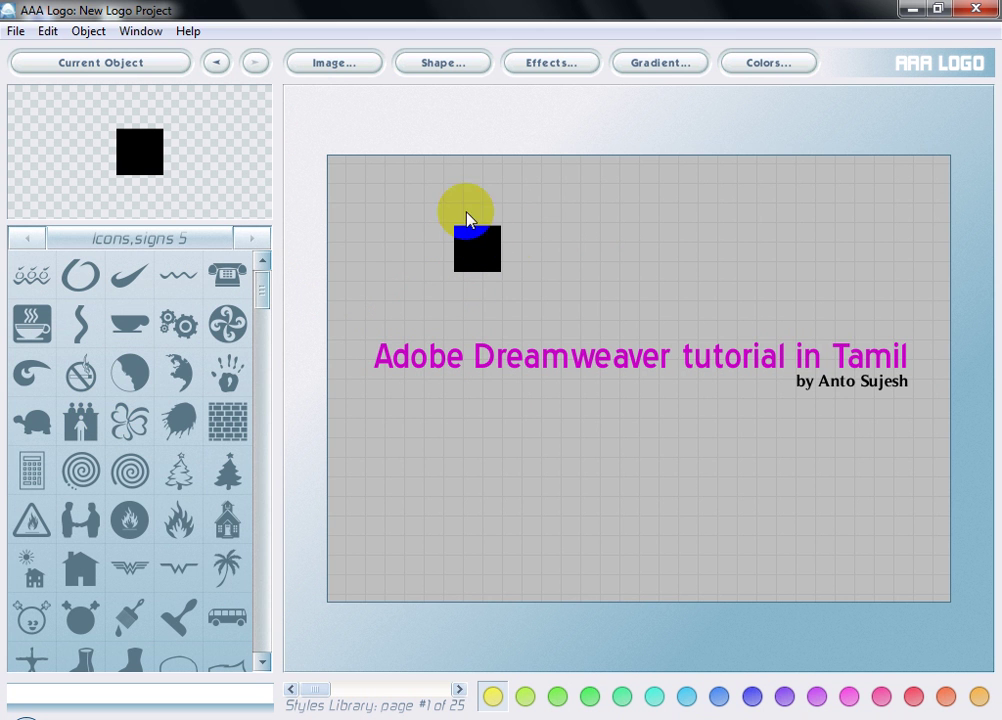
left_click(231, 382)
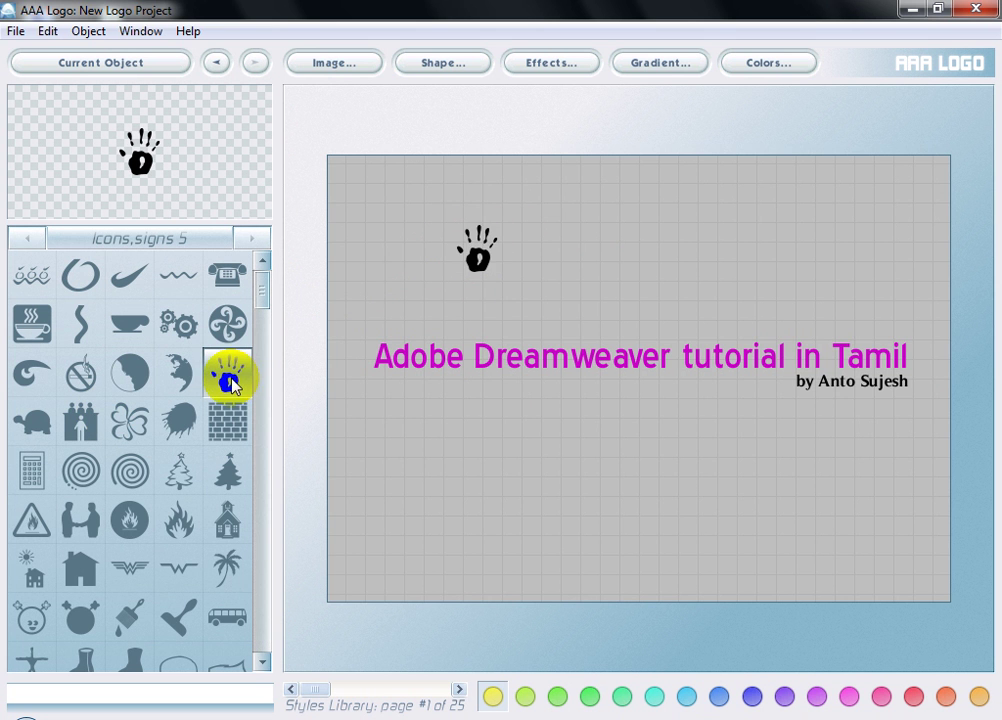
left_click_drag(477, 252, 350, 378)
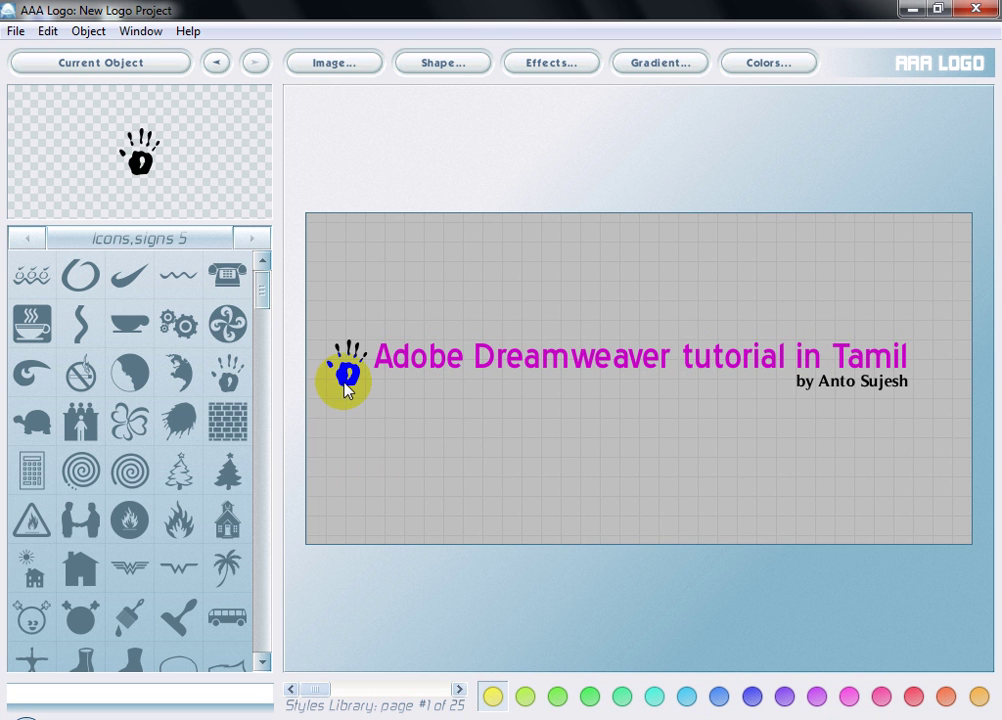
Try brick wall, ink splat, fire, church, TV, DVD and chevron icons, ending on the streak swoosh.
left_click(238, 428)
left_click(186, 432)
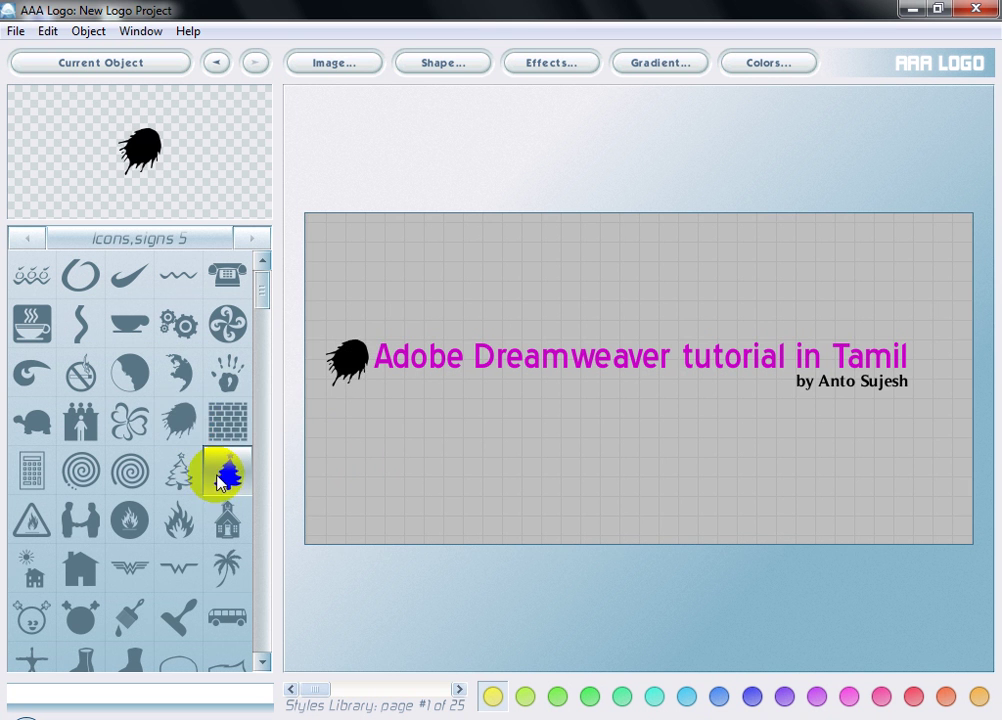
left_click(182, 520)
left_click(226, 522)
scroll(222, 528, "down", 1)
scroll(222, 527, "down", 9)
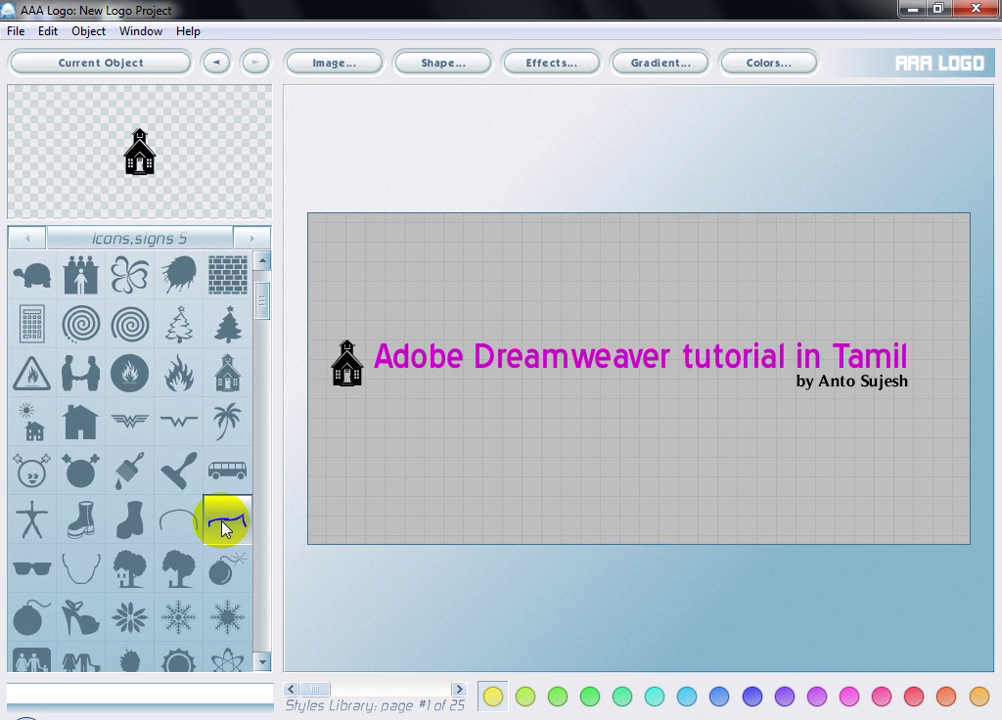
left_click(82, 471)
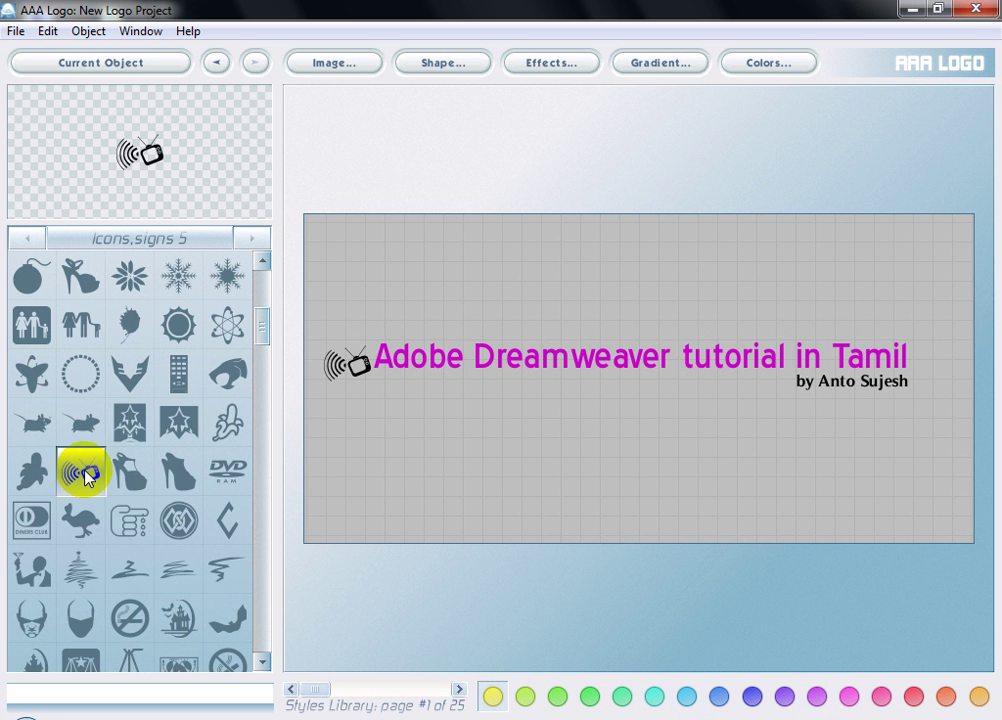
left_click(130, 566)
left_click(228, 470)
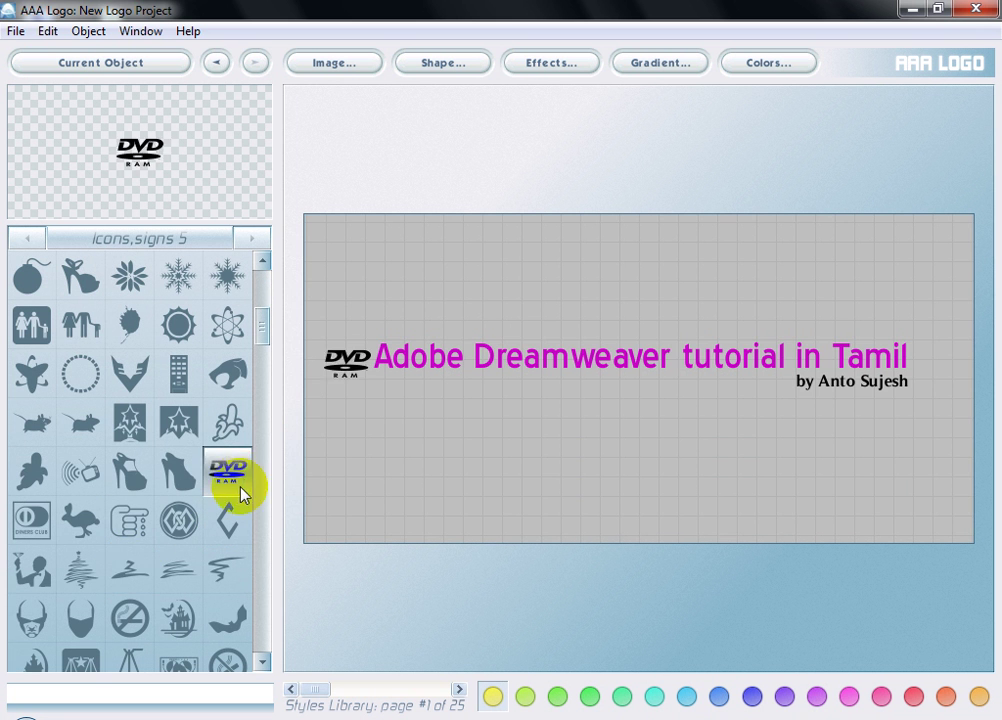
left_click(227, 520)
left_click(227, 566)
scroll(224, 590, "down", 3)
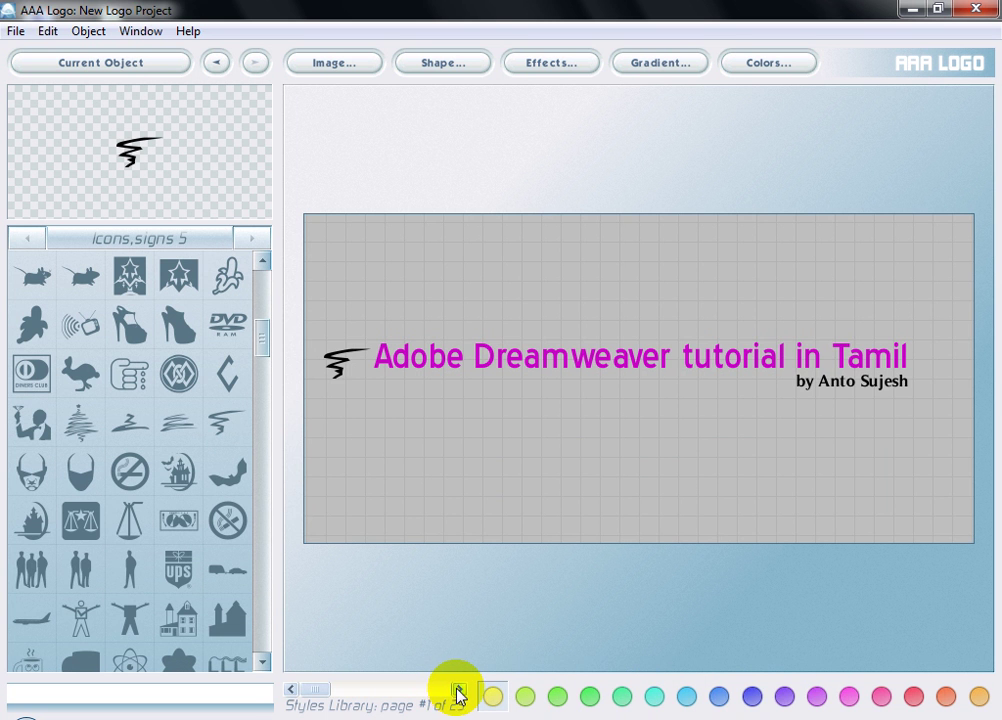
Browse the style presets and colour the swoosh blue-purple.
left_click(458, 690)
left_click(458, 690)
left_click(458, 690)
left_click(458, 690)
left_click(458, 690)
left_click(458, 690)
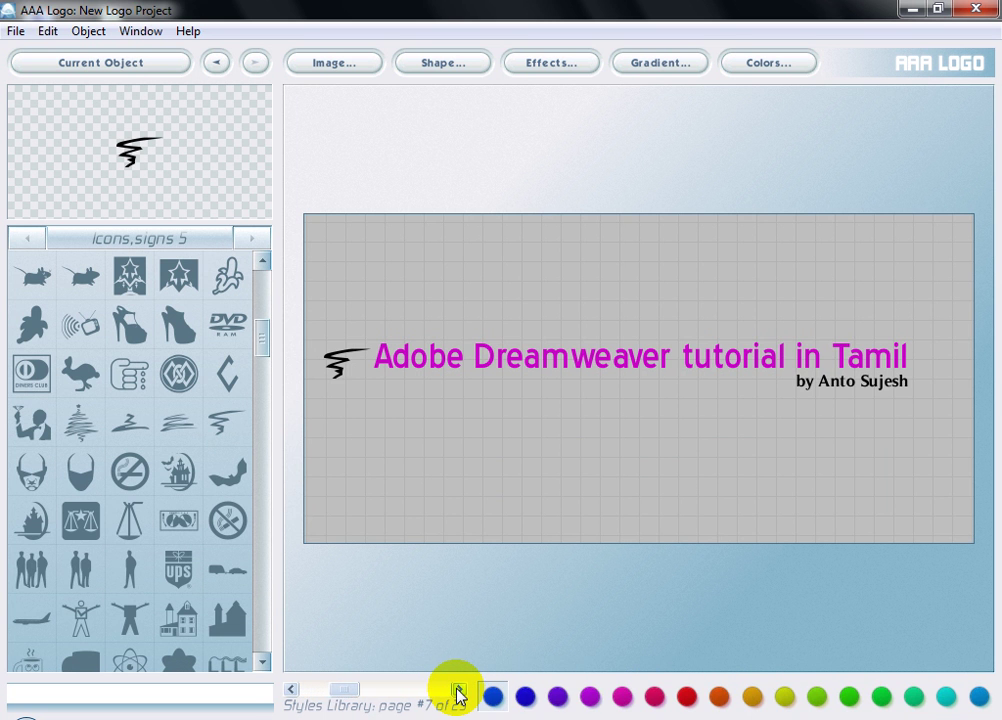
left_click(528, 699)
left_click(560, 698)
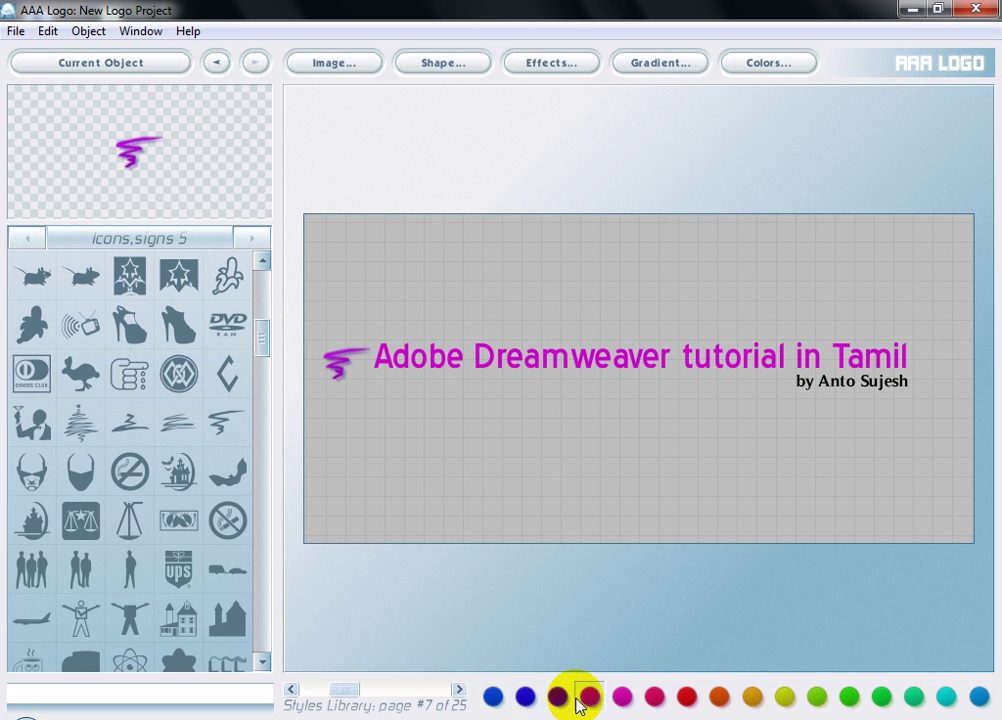
left_click(622, 698)
left_click(719, 698)
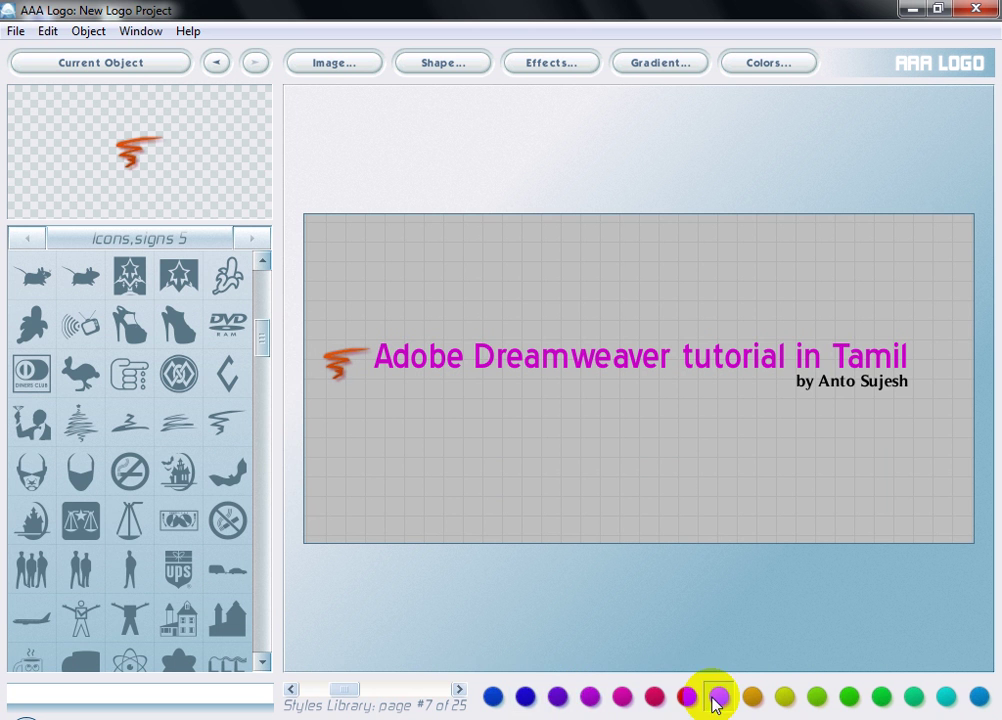
left_click(458, 690)
left_click(458, 690)
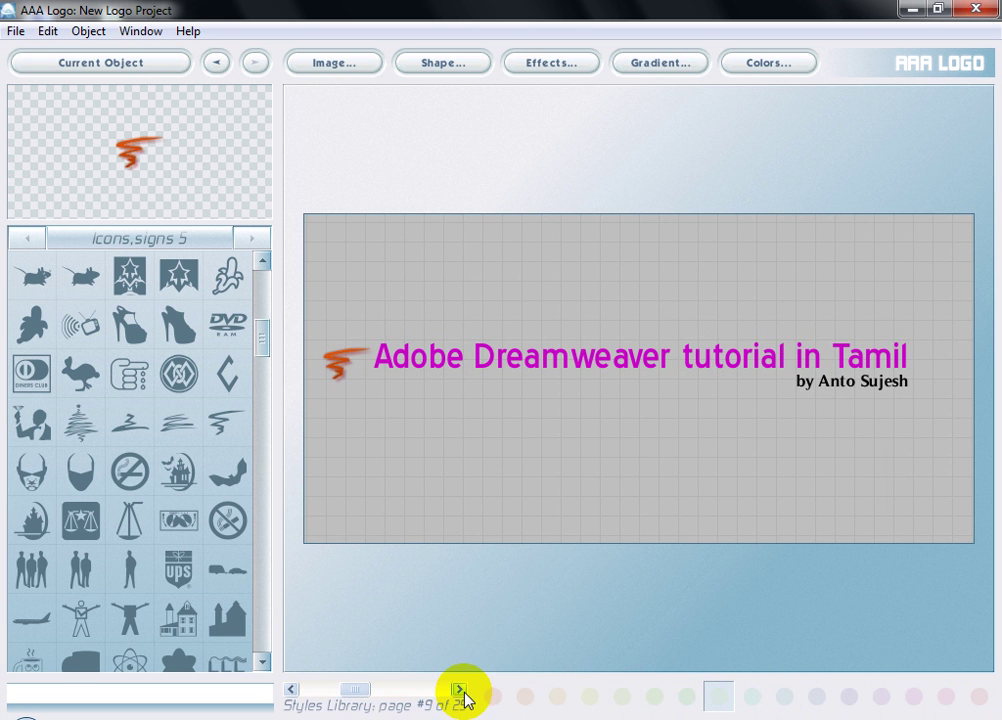
left_click(291, 689)
left_click(291, 689)
left_click(291, 689)
left_click(557, 697)
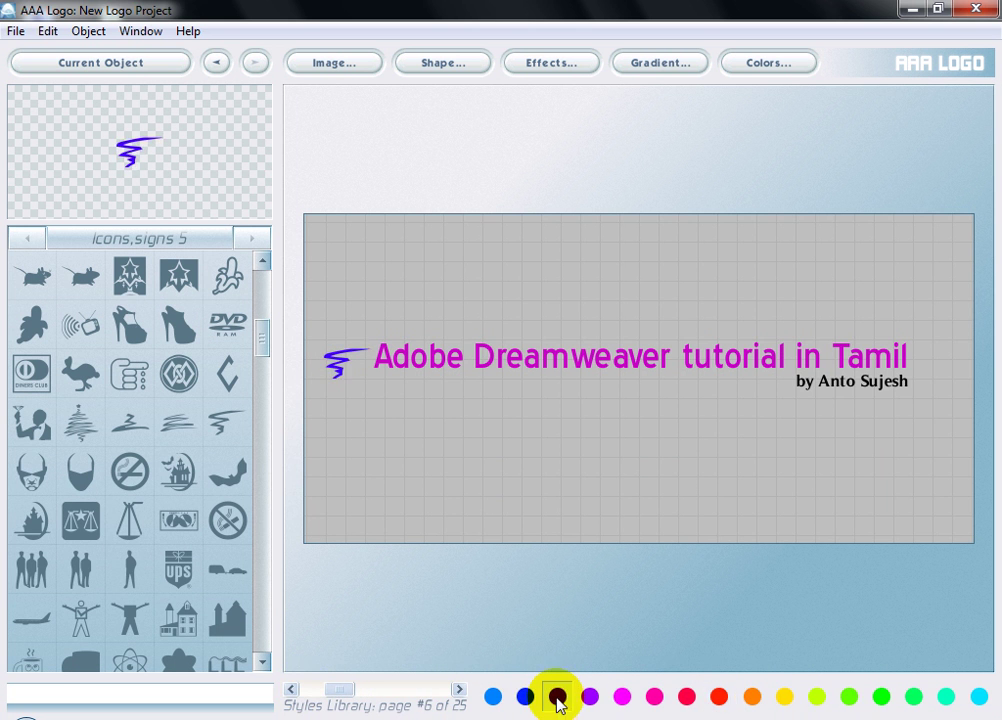
scroll(190, 565, "down", 3)
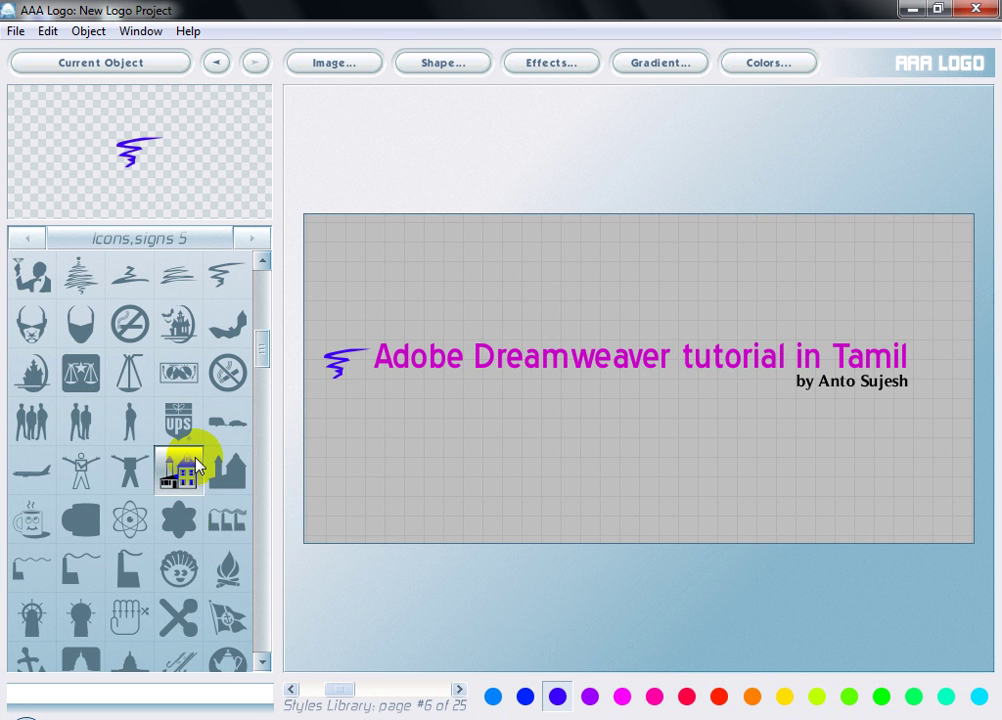
Try house, atom, coffee-mug, airplane, network and face symbols beside the title.
left_click(188, 467)
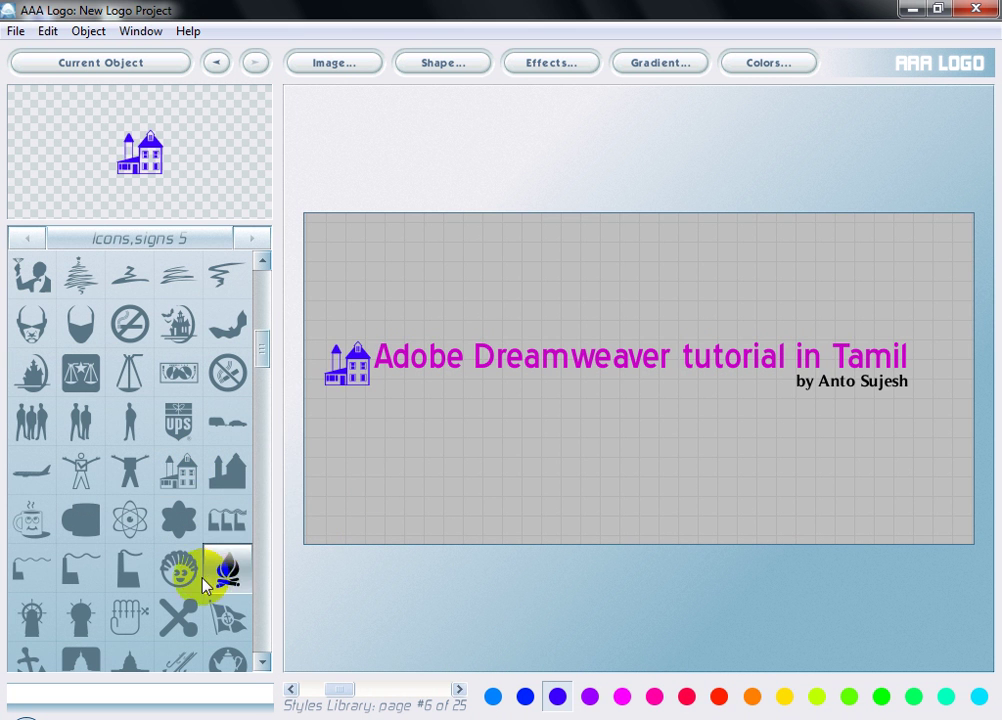
left_click(126, 523)
left_click(33, 528)
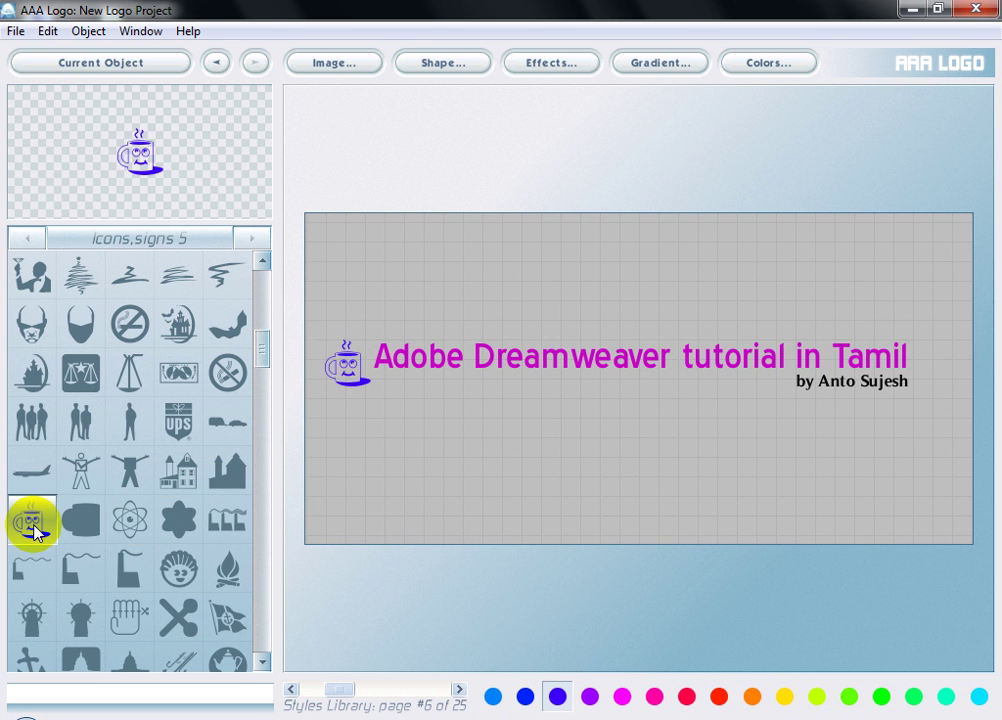
left_click(33, 470)
scroll(179, 510, "down", 4)
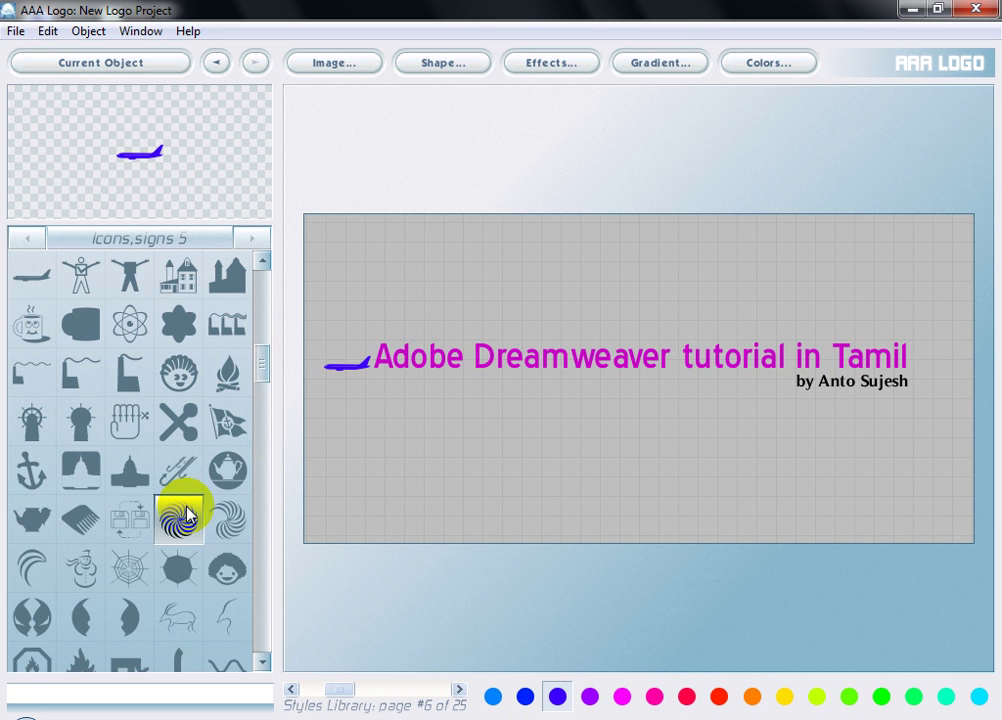
left_click(136, 526)
left_click(236, 572)
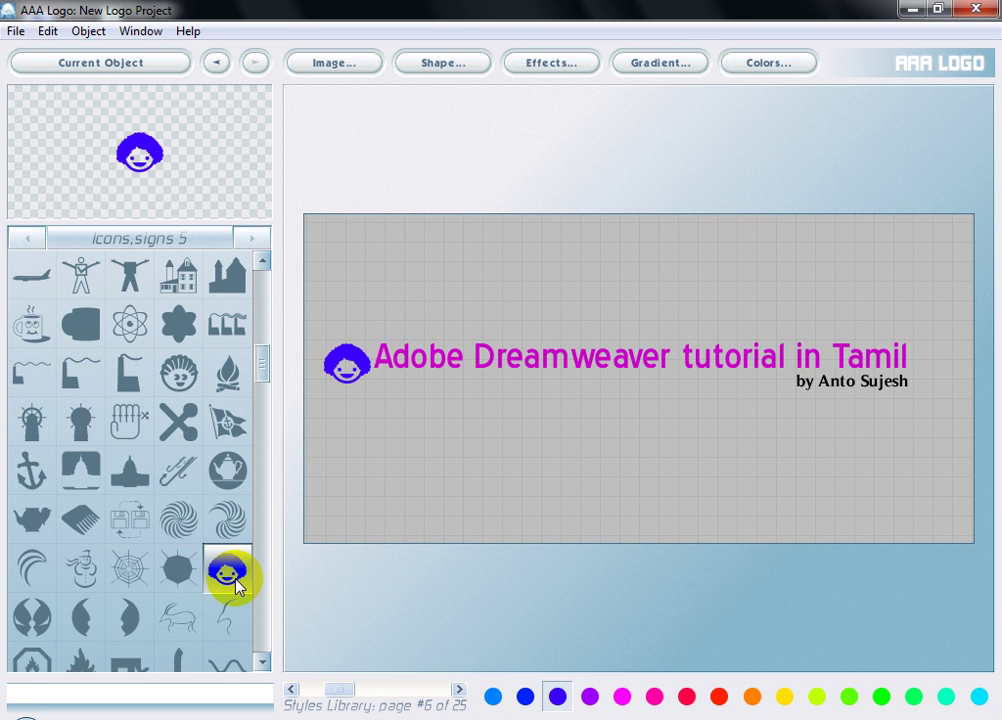
scroll(236, 586, "down", 4)
Try brush, small airplane, rose and star symbols, then settle on the computer icon.
left_click(233, 535)
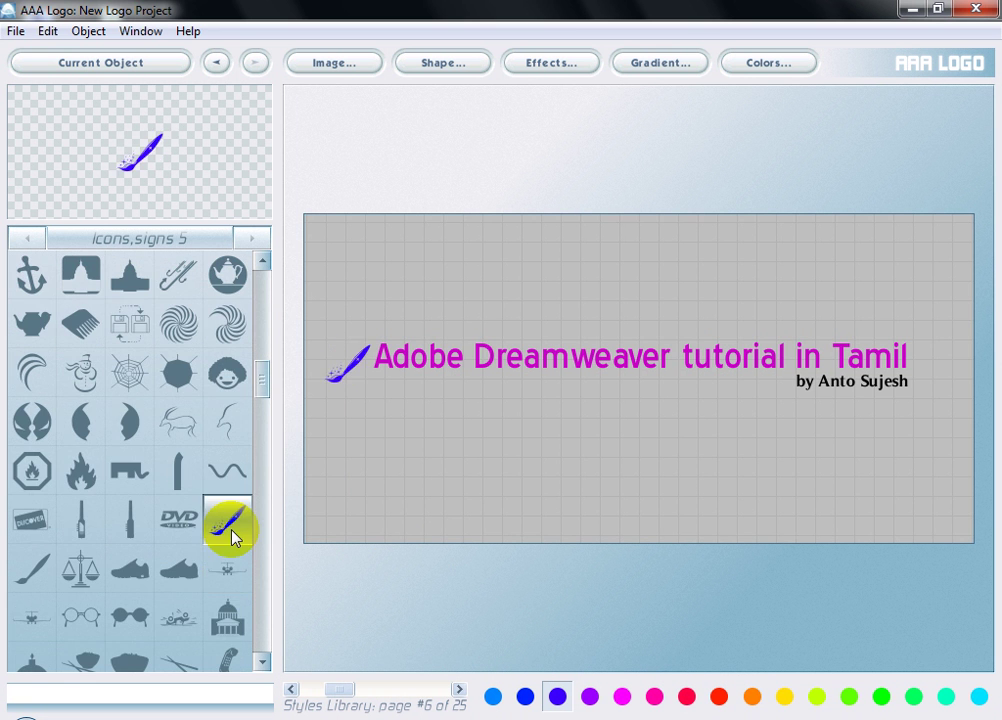
left_click(230, 575)
scroll(228, 576, "down", 4)
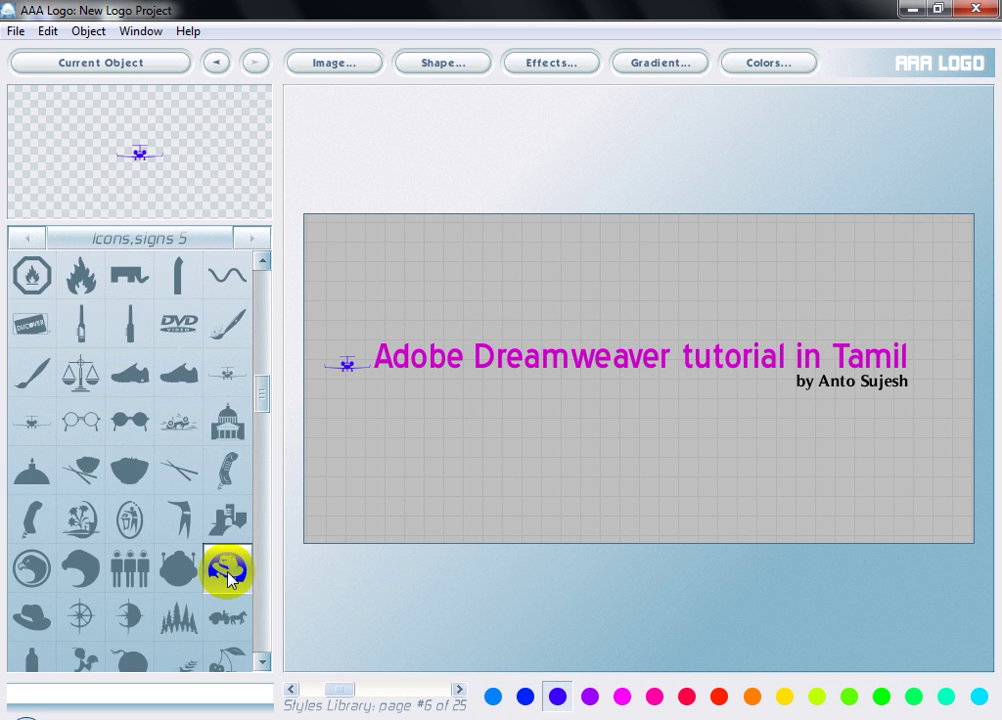
scroll(228, 576, "down", 4)
left_click(134, 567)
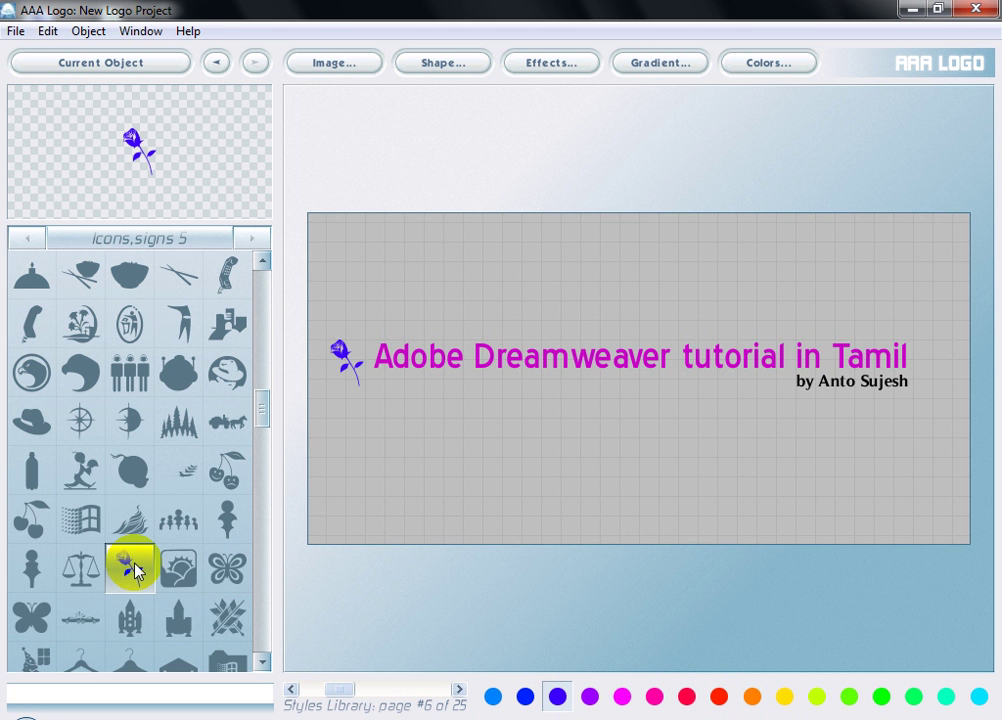
left_click(240, 625)
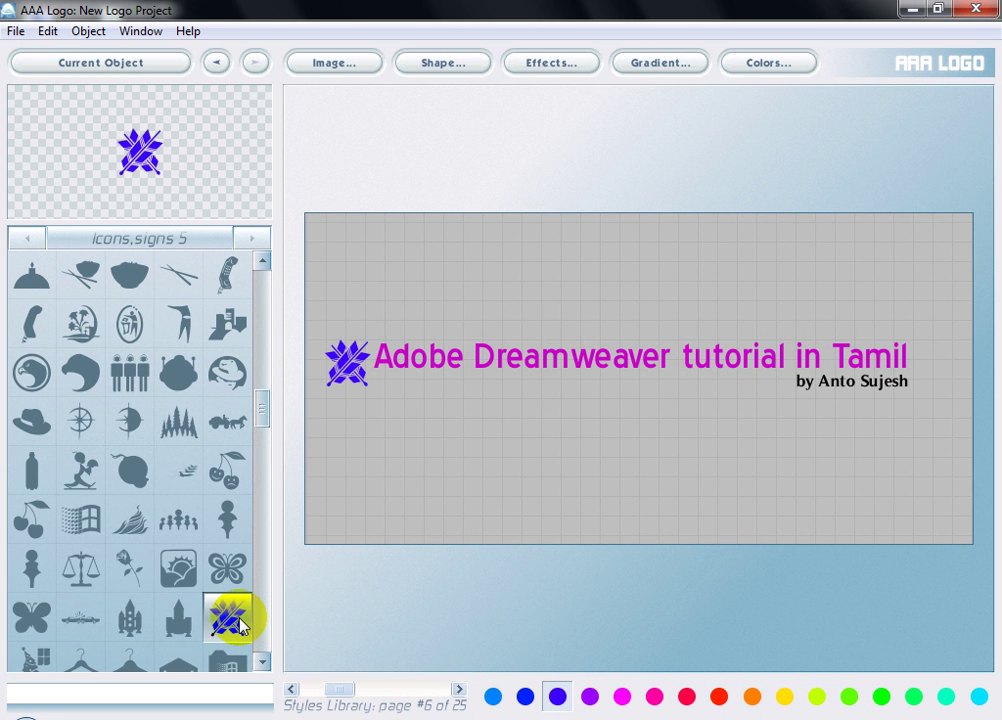
scroll(240, 625, "down", 3)
scroll(200, 585, "down", 3)
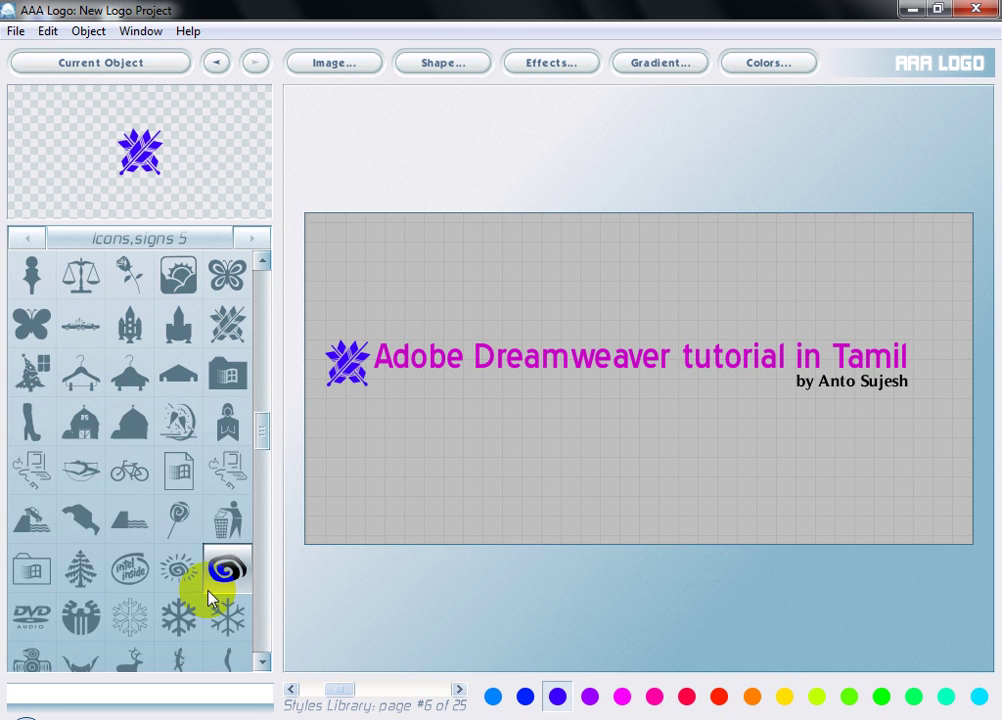
left_click(226, 470)
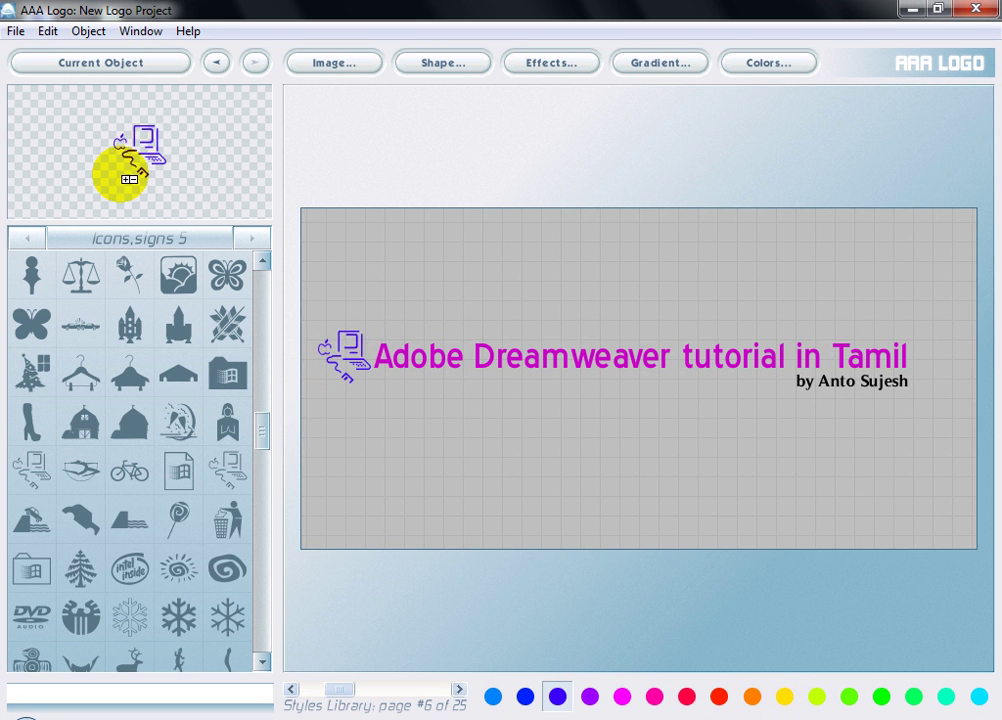
Enlarge the computer icon, snug it against the title, and colour it magenta after trying other swatches.
scroll(67, 163, "up", 3)
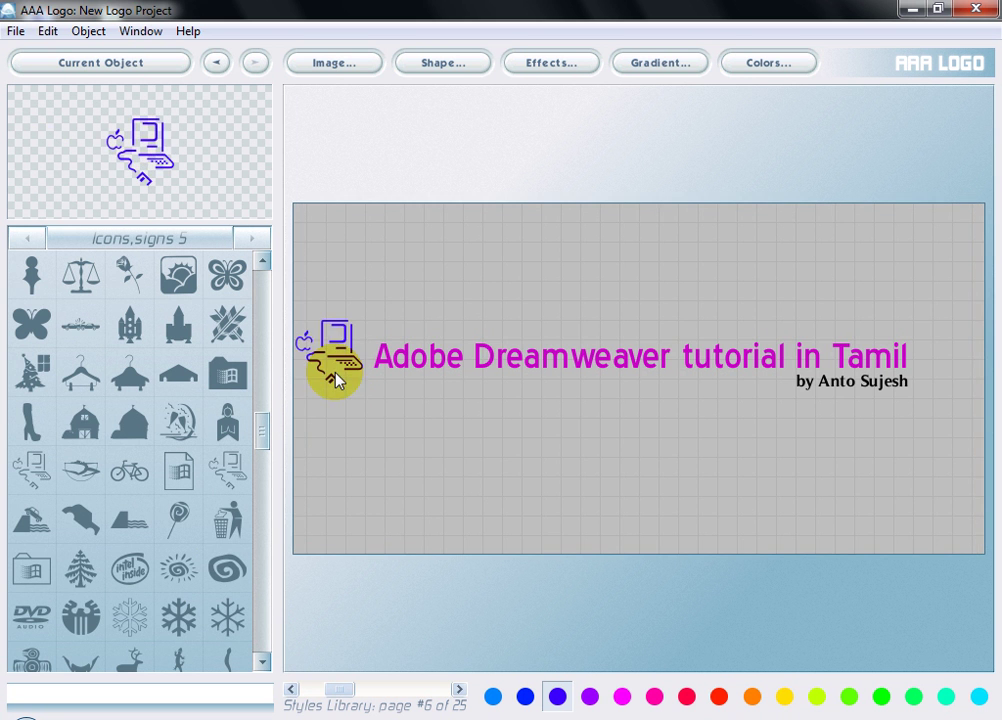
mouse_move(336, 376)
left_mouse_down()
mouse_move(996, 388)
mouse_move(575, 383)
mouse_move(358, 358)
mouse_move(410, 340)
mouse_move(334, 365)
mouse_move(341, 394)
mouse_move(350, 393)
mouse_move(342, 388)
left_mouse_up()
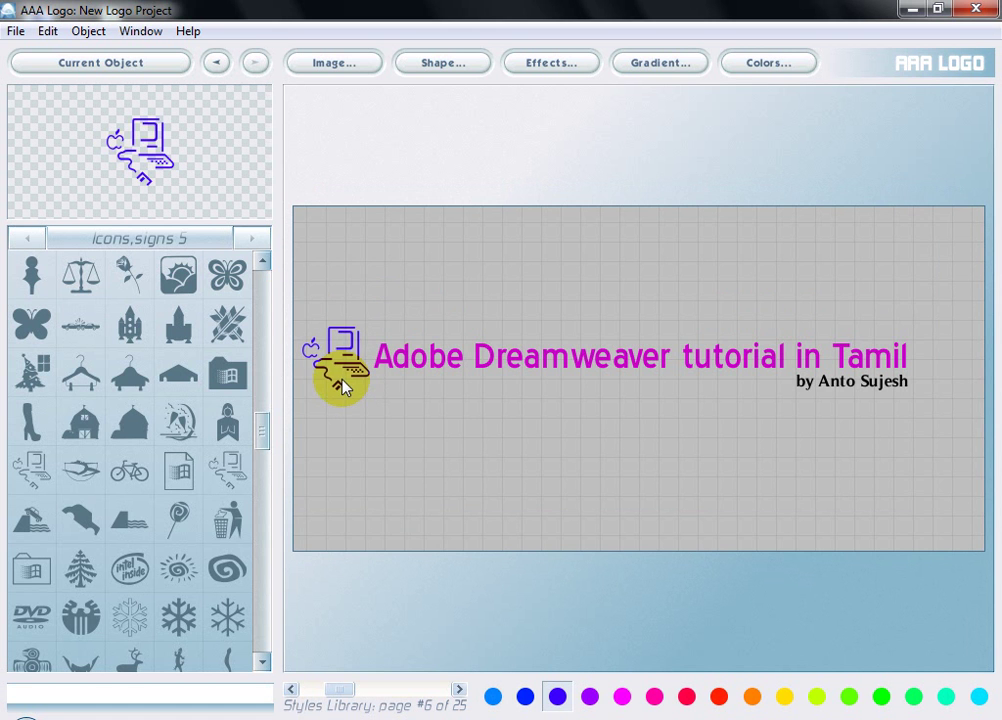
left_click(652, 698)
left_click(685, 698)
left_click(718, 698)
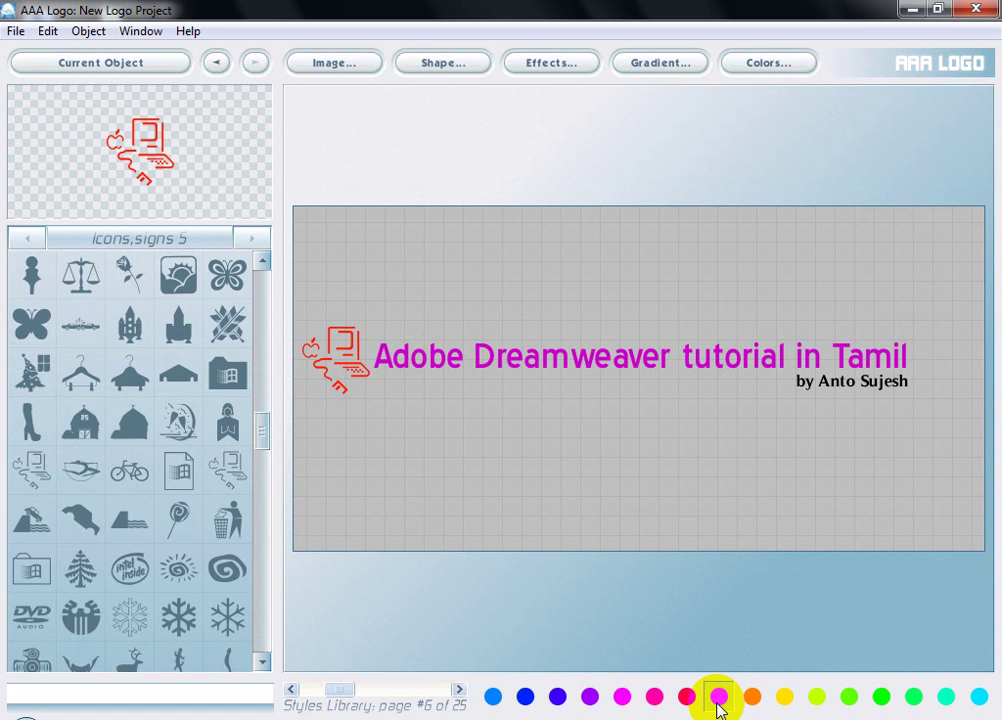
left_click(751, 698)
left_click(527, 698)
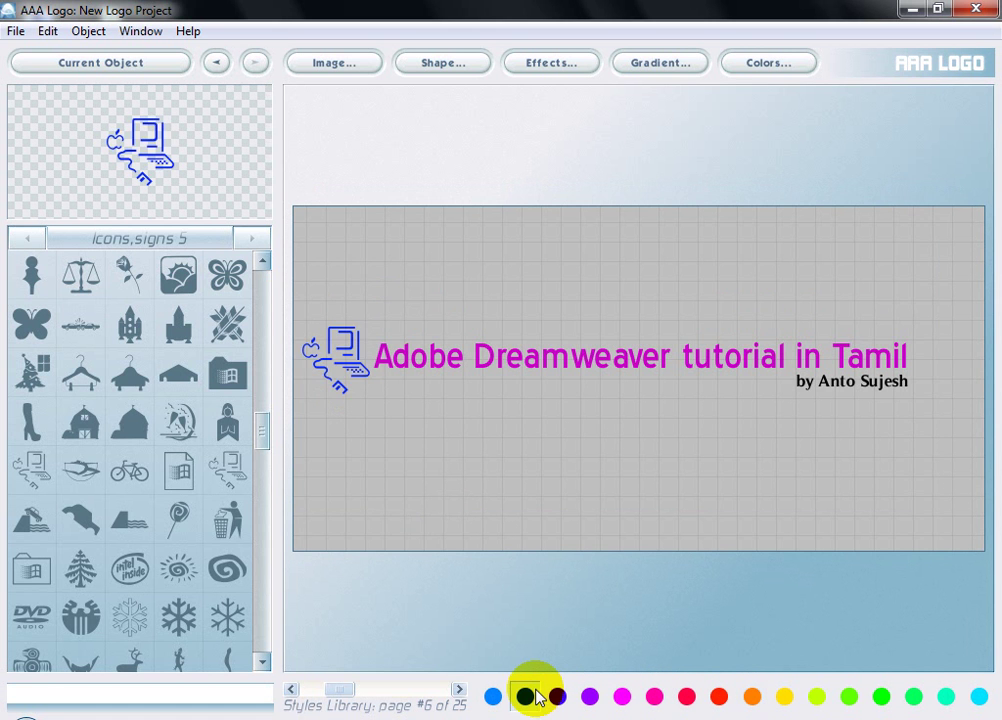
left_click(720, 699)
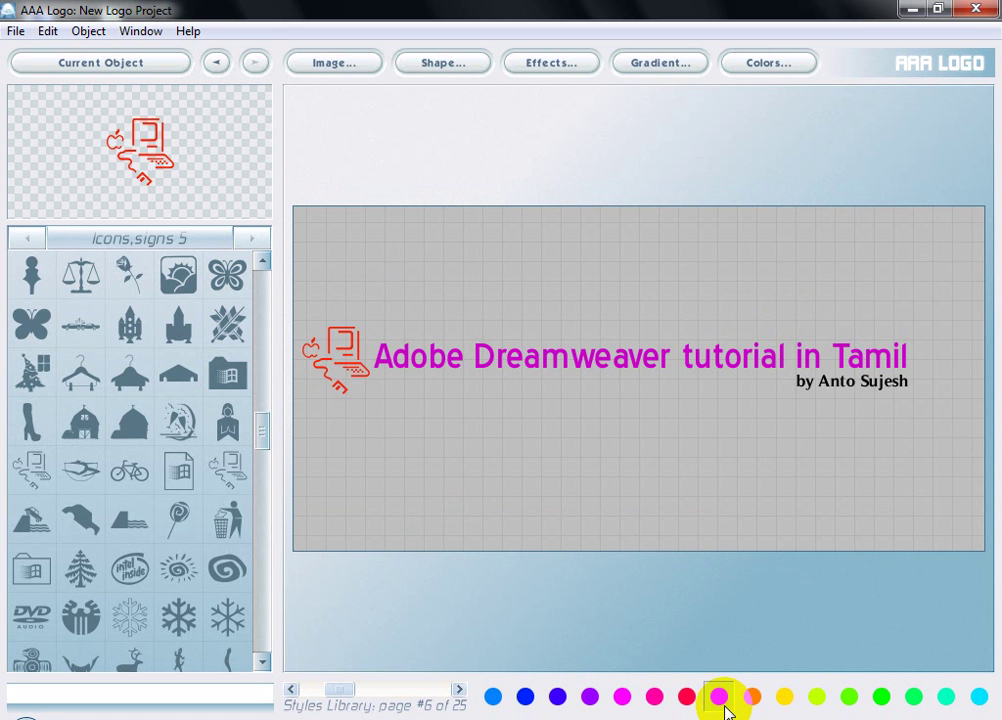
left_click(750, 698)
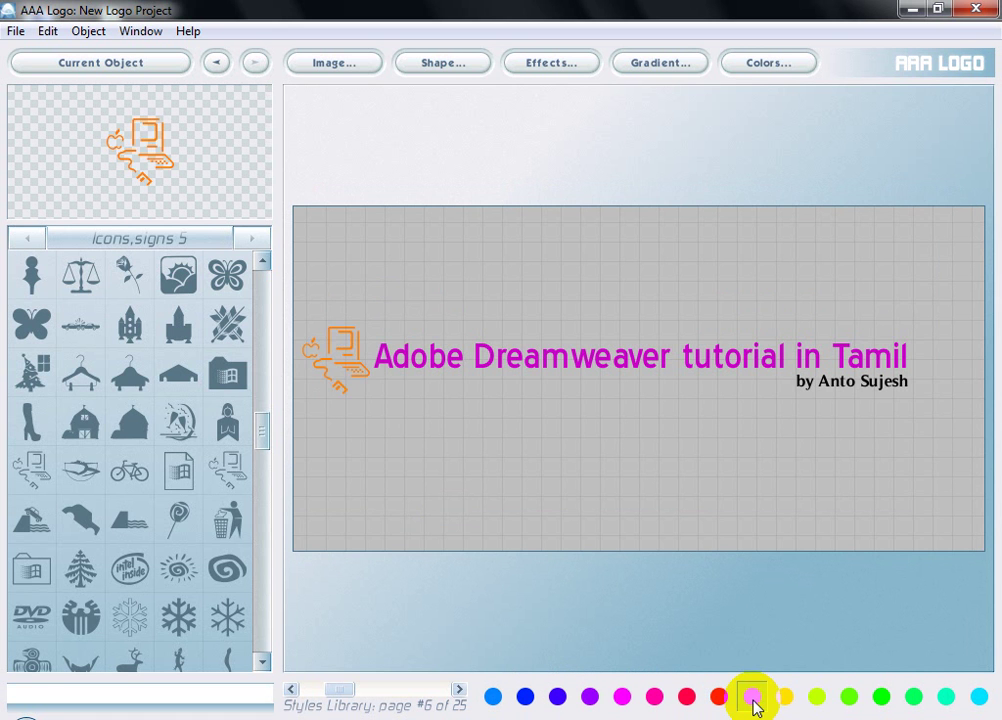
left_click(812, 699)
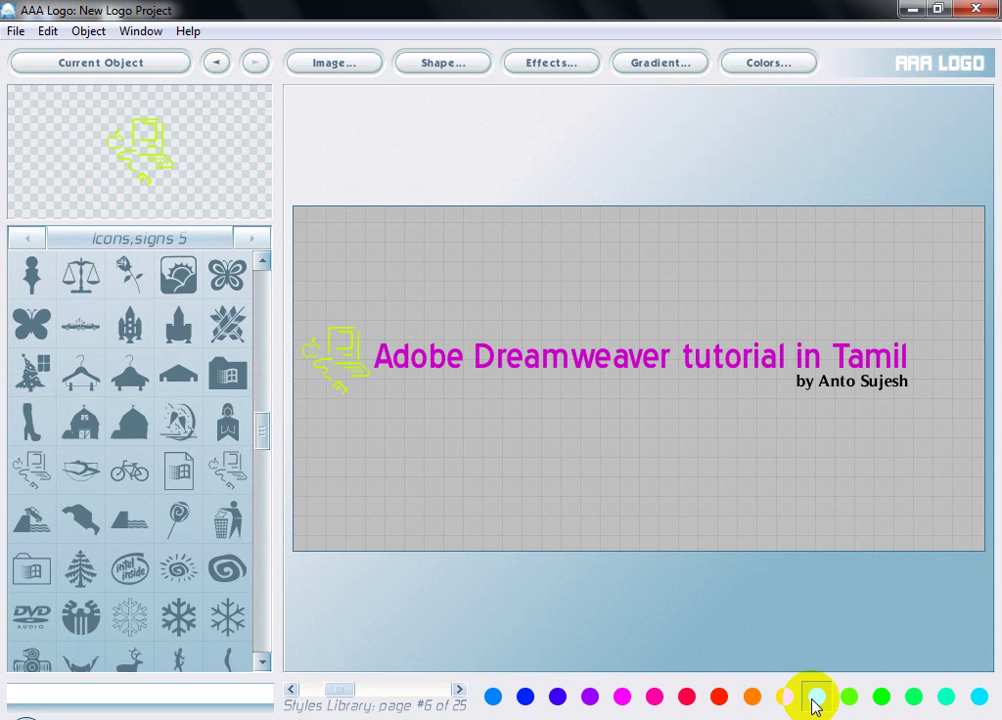
left_click(622, 700)
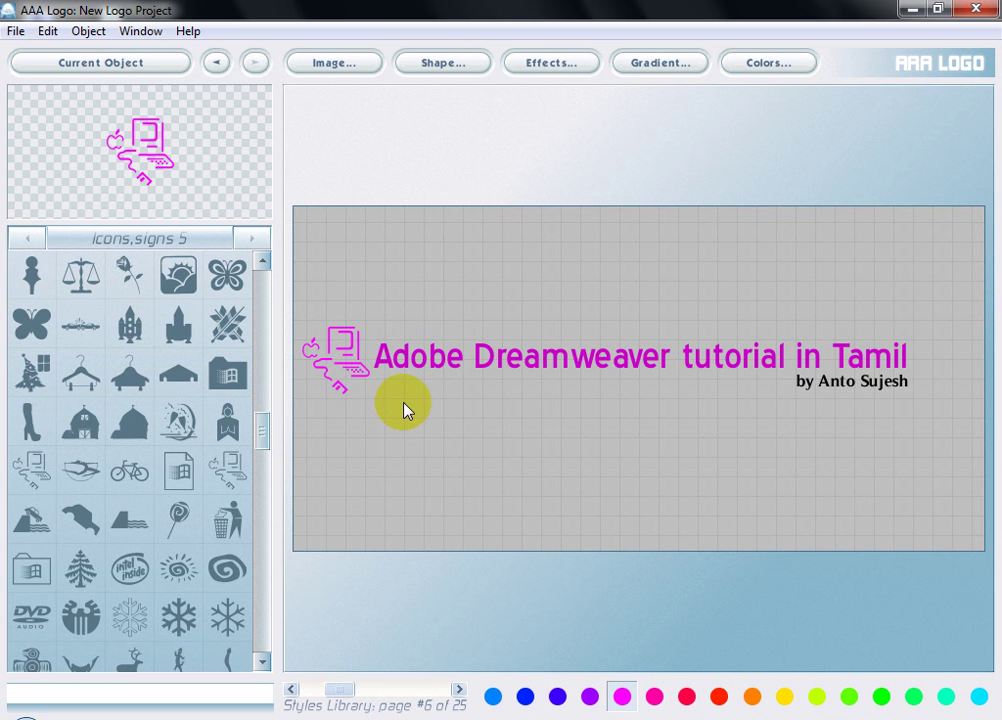
Start File > Export Logo for the Web.
left_click(16, 32)
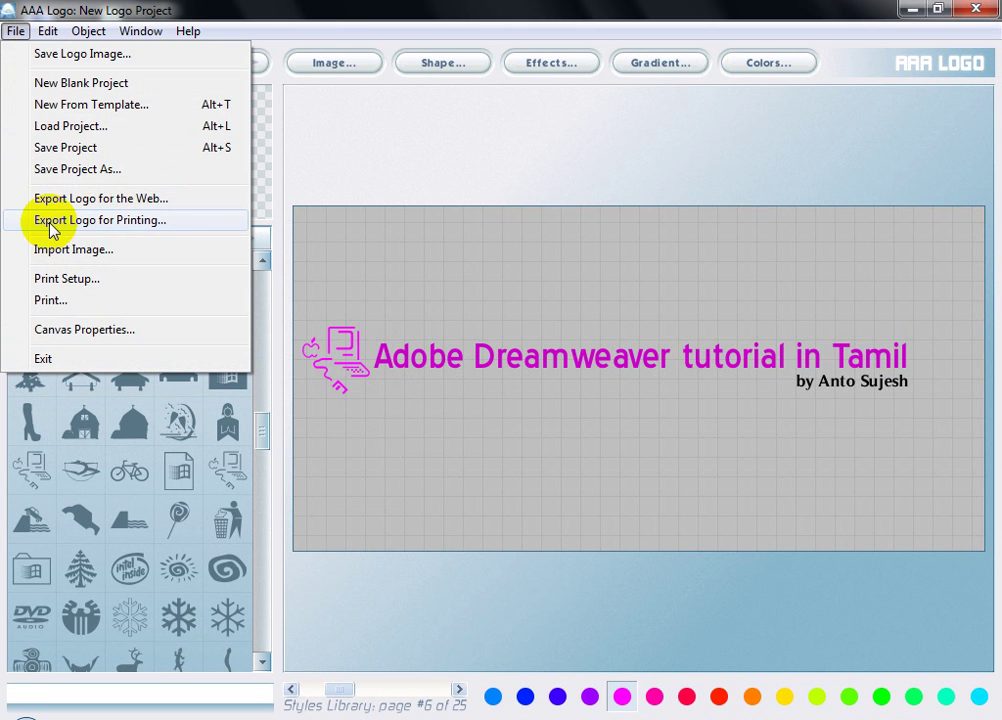
left_click(124, 199)
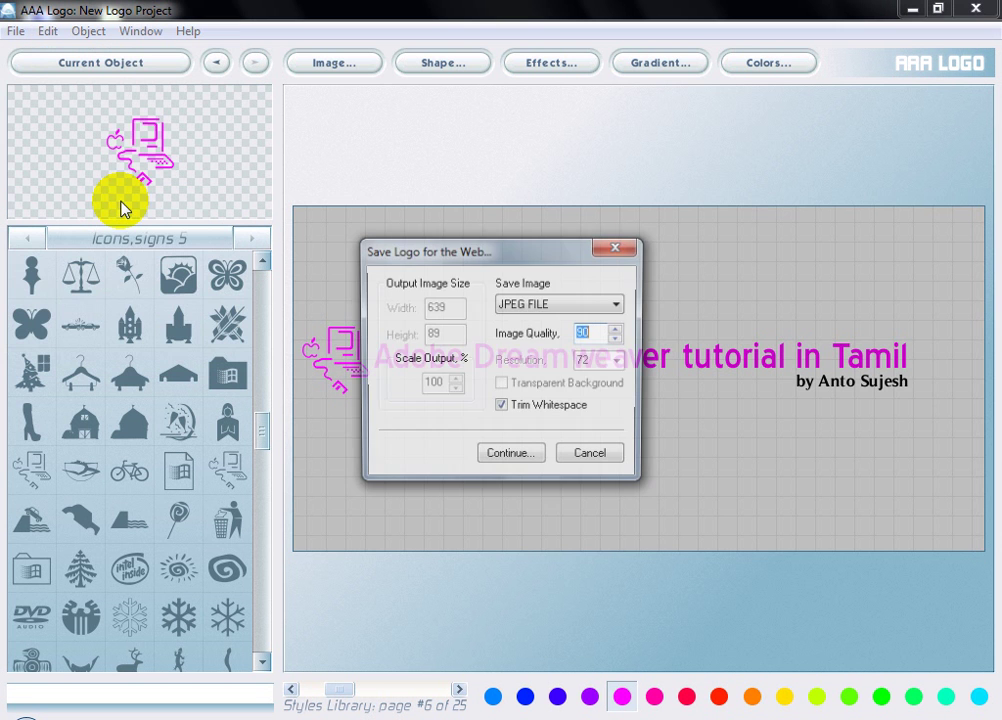
left_click_drag(472, 258, 442, 237)
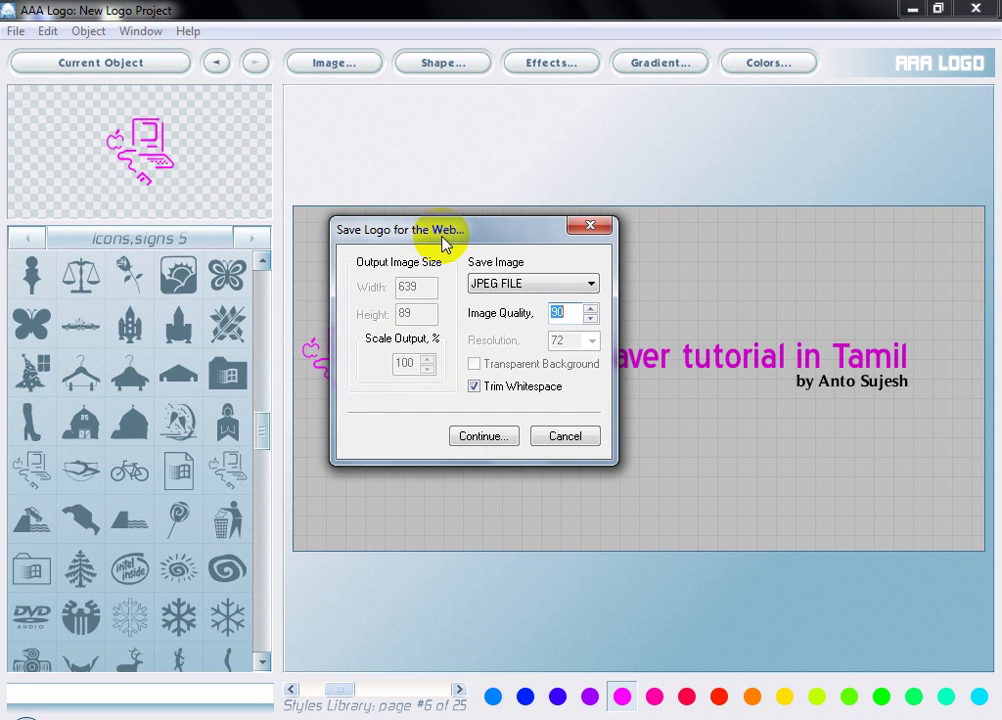
Set the export format to PNG 24-Bits with transparent background and continue to saving.
left_click(592, 287)
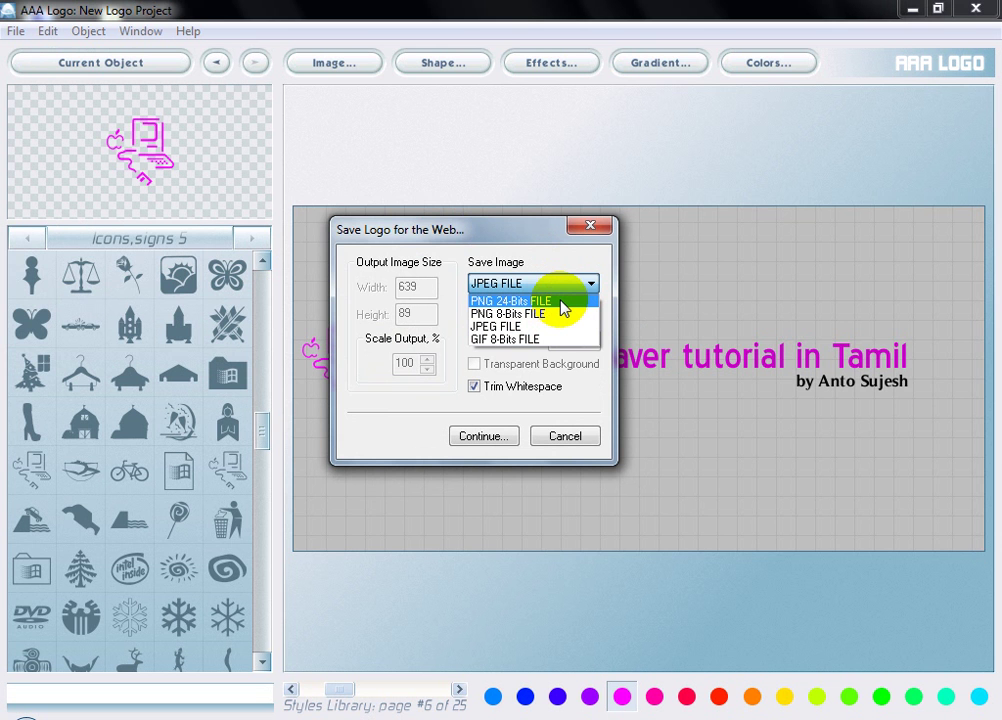
left_click(561, 301)
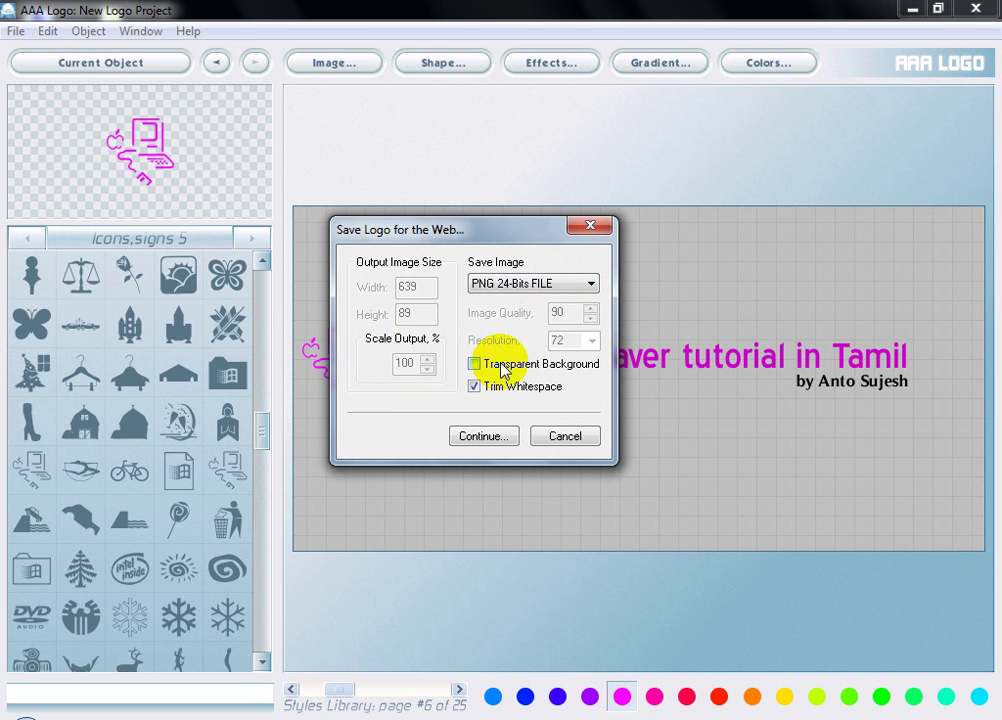
left_click(593, 288)
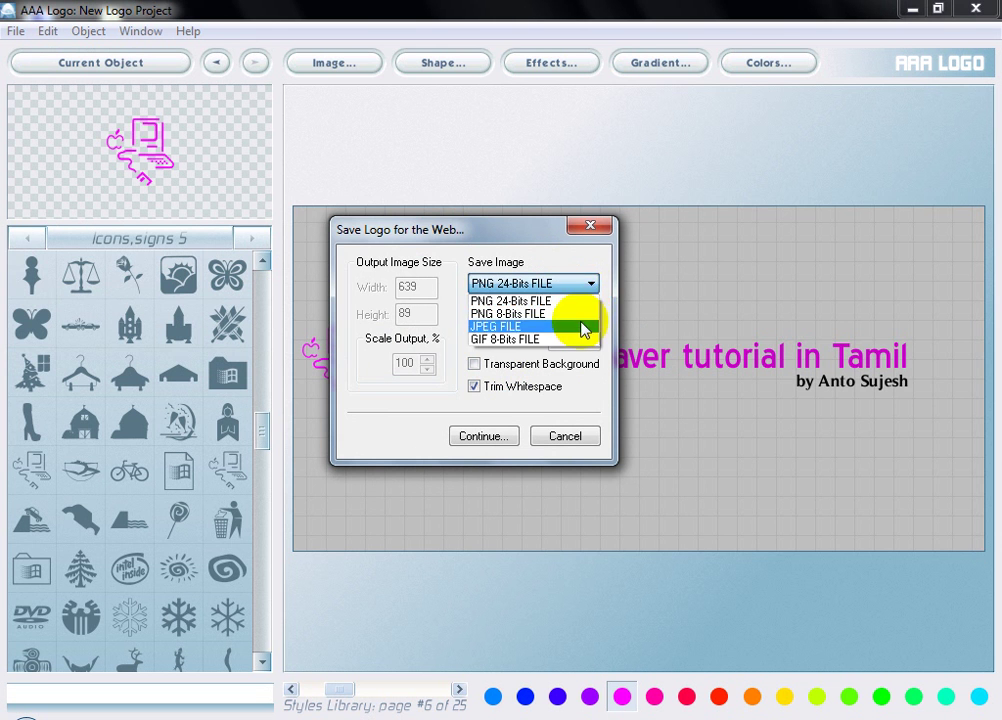
left_click(584, 328)
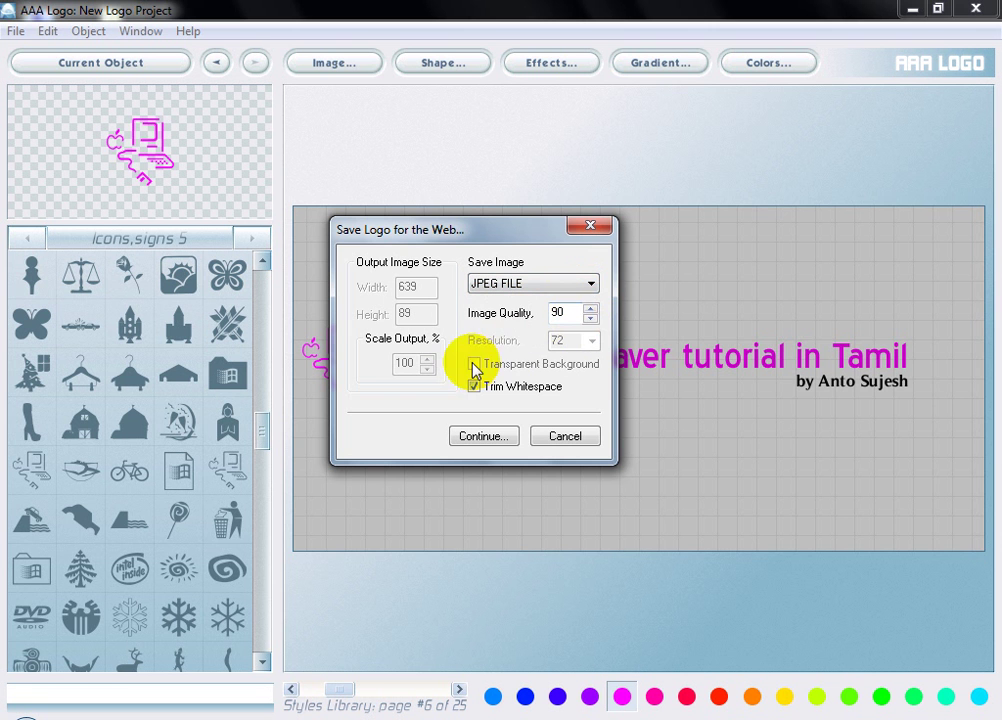
left_click(590, 284)
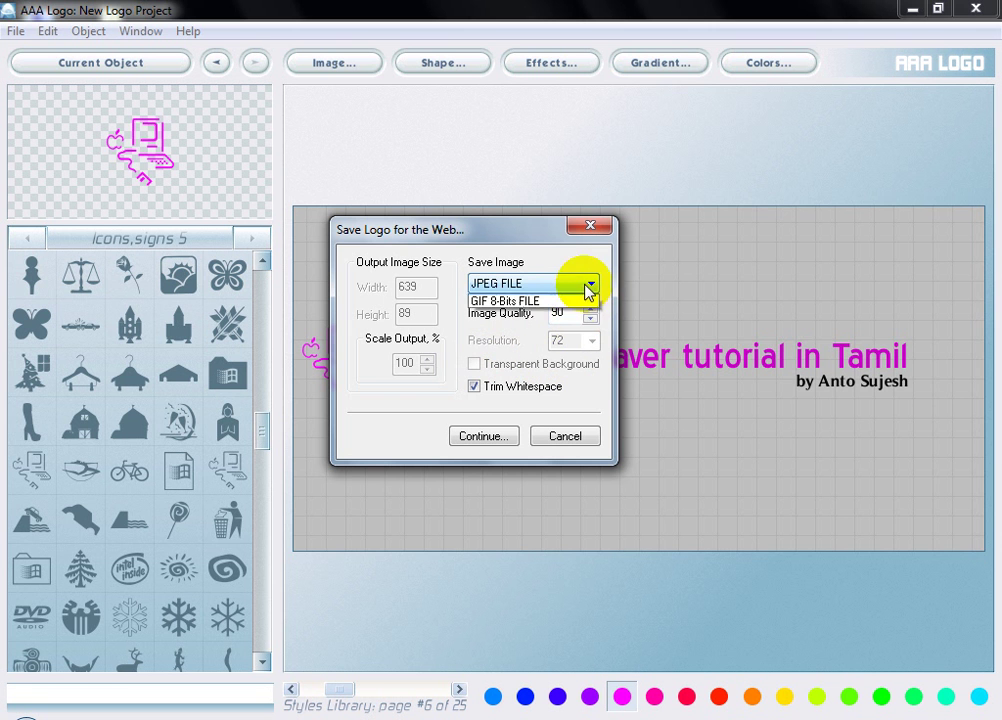
left_click(568, 300)
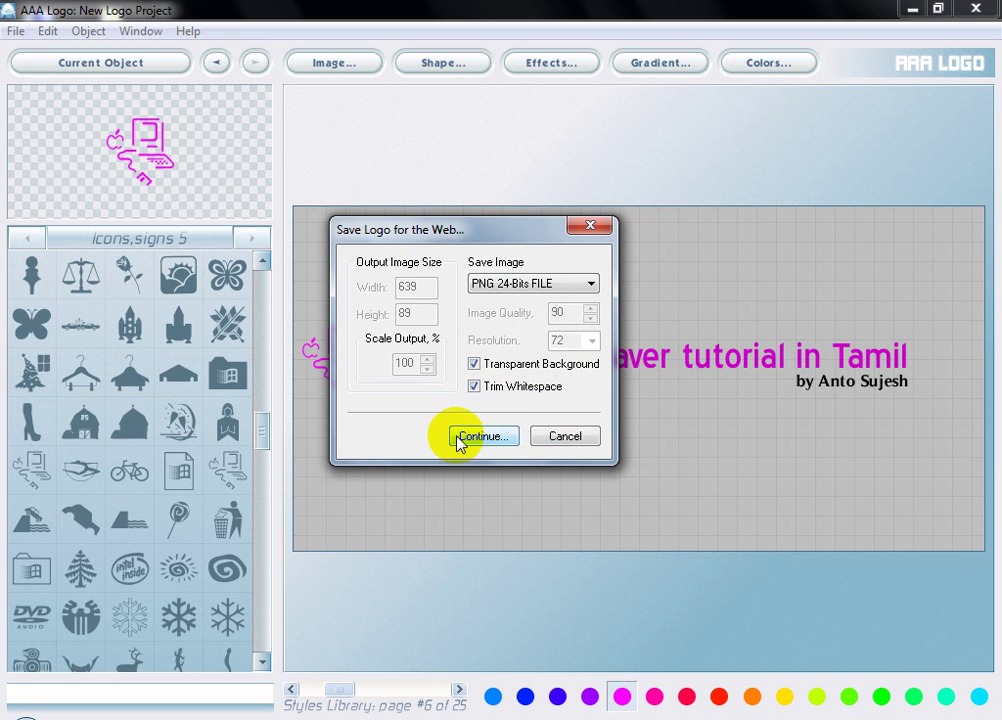
left_click(497, 437)
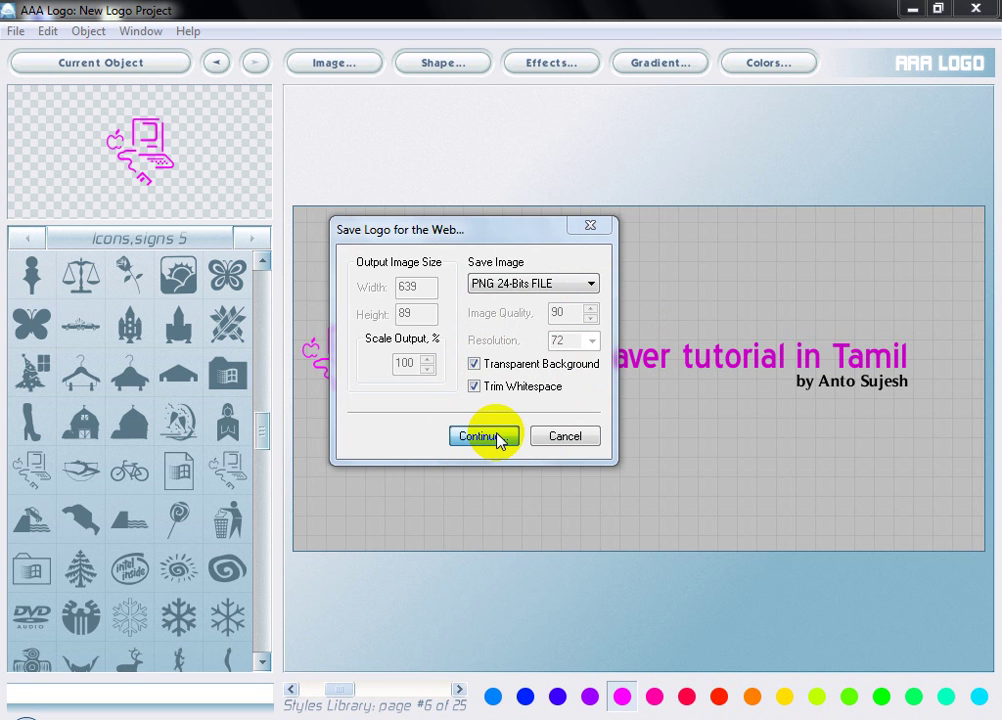
left_click_drag(409, 237, 490, 258)
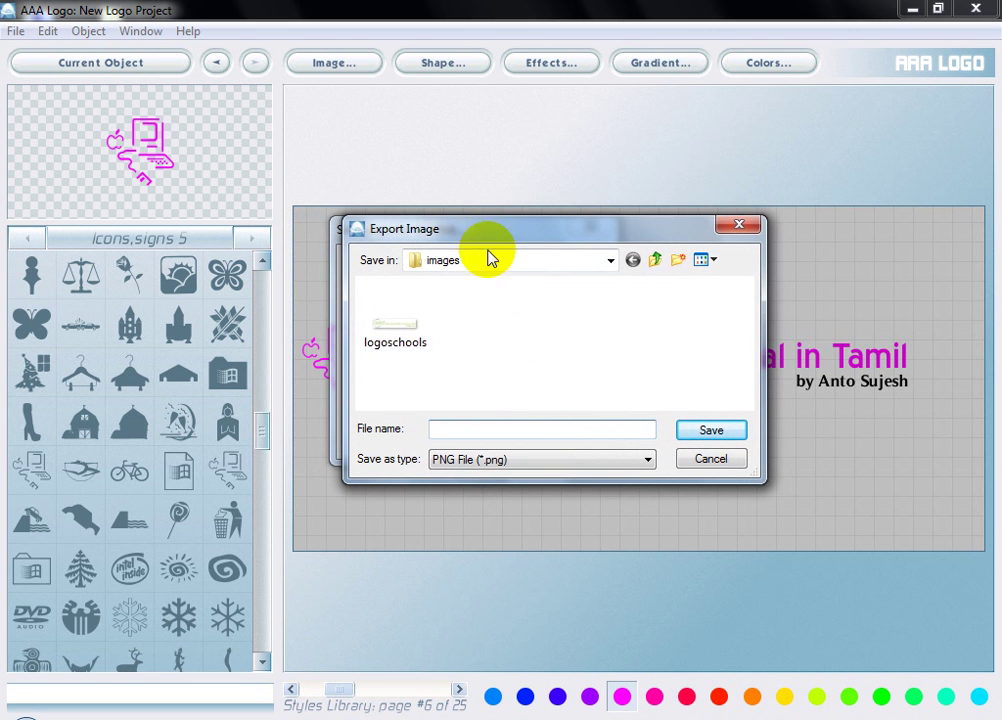
Navigate the save location to Desktop > dw in tamil > image.
left_click(610, 263)
left_click(598, 282)
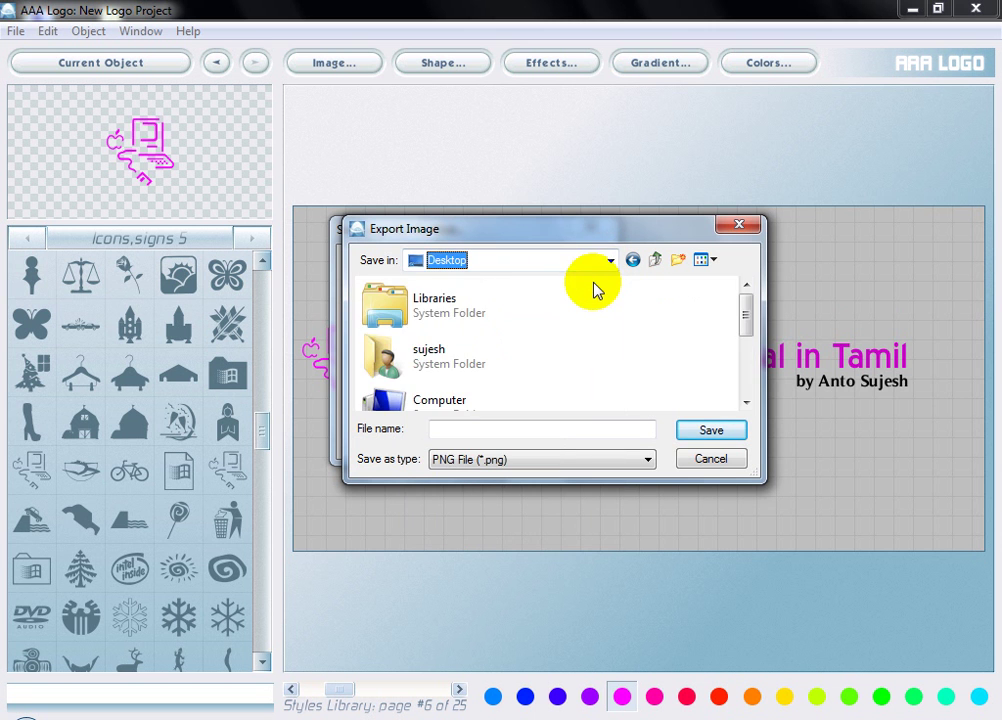
left_click_drag(745, 313, 748, 362)
left_click(443, 358)
double_click(440, 350)
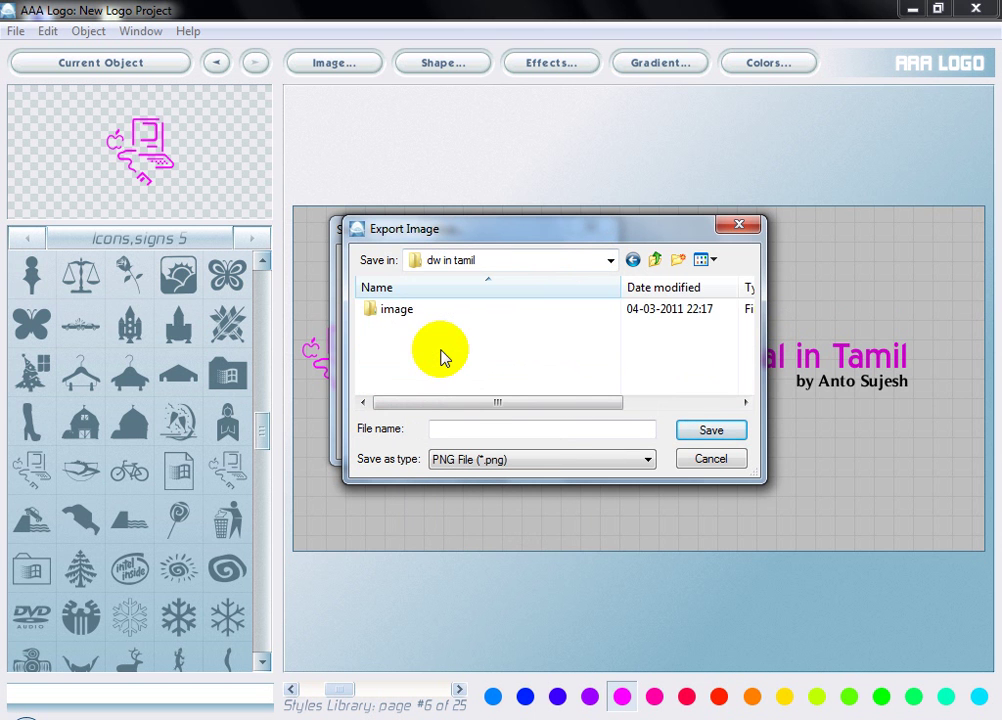
double_click(400, 316)
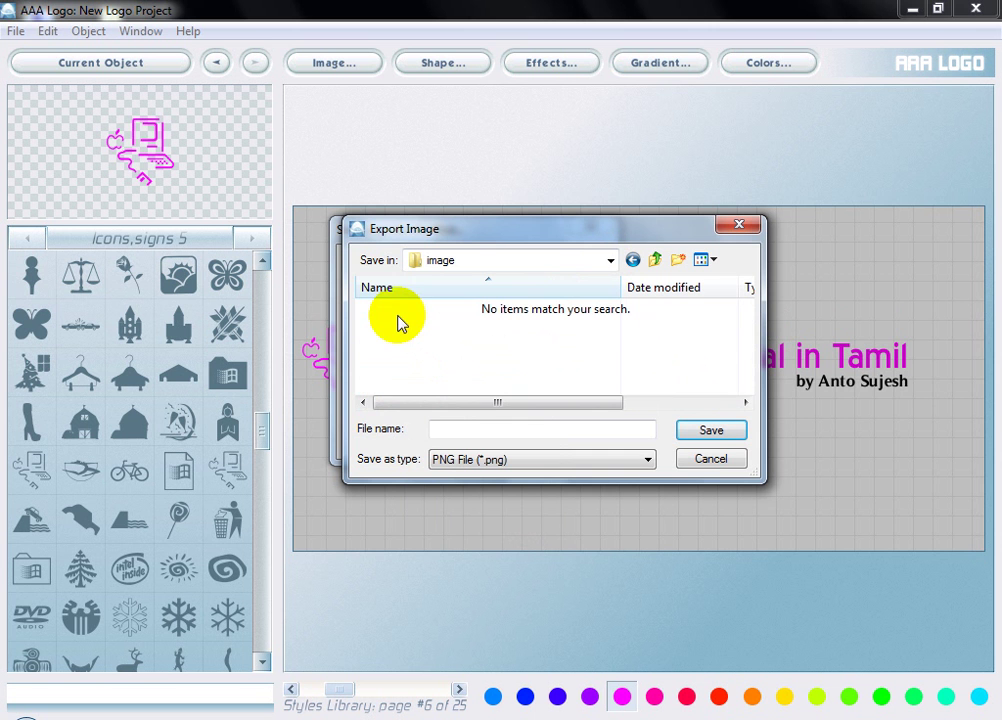
Save the export with the file name 'banner'.
left_click(478, 430)
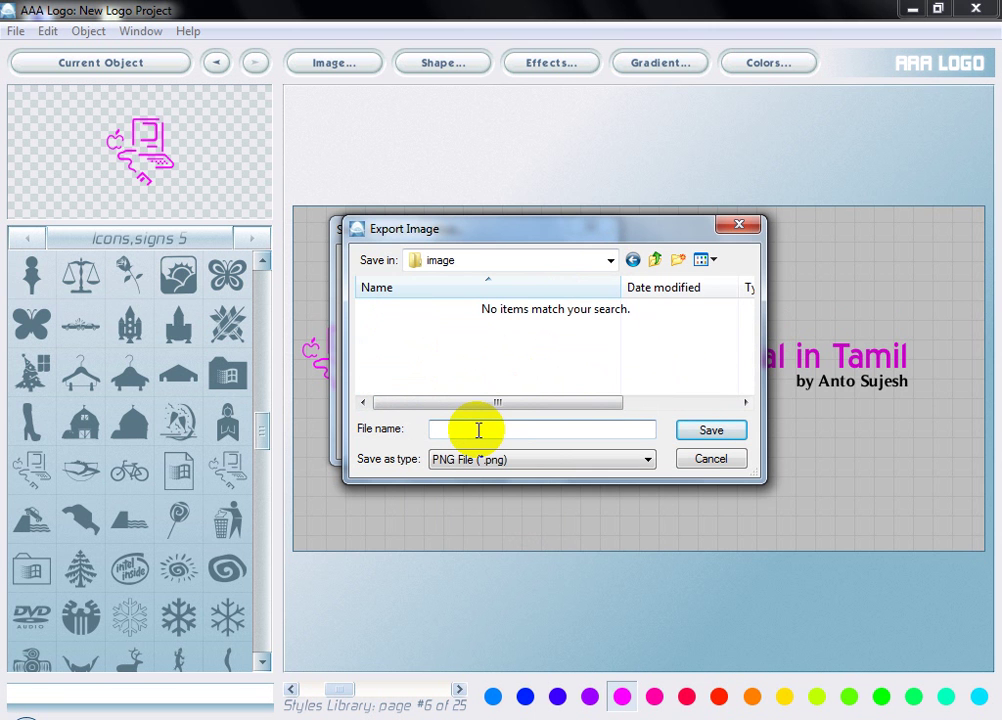
type("banner")
left_click(709, 431)
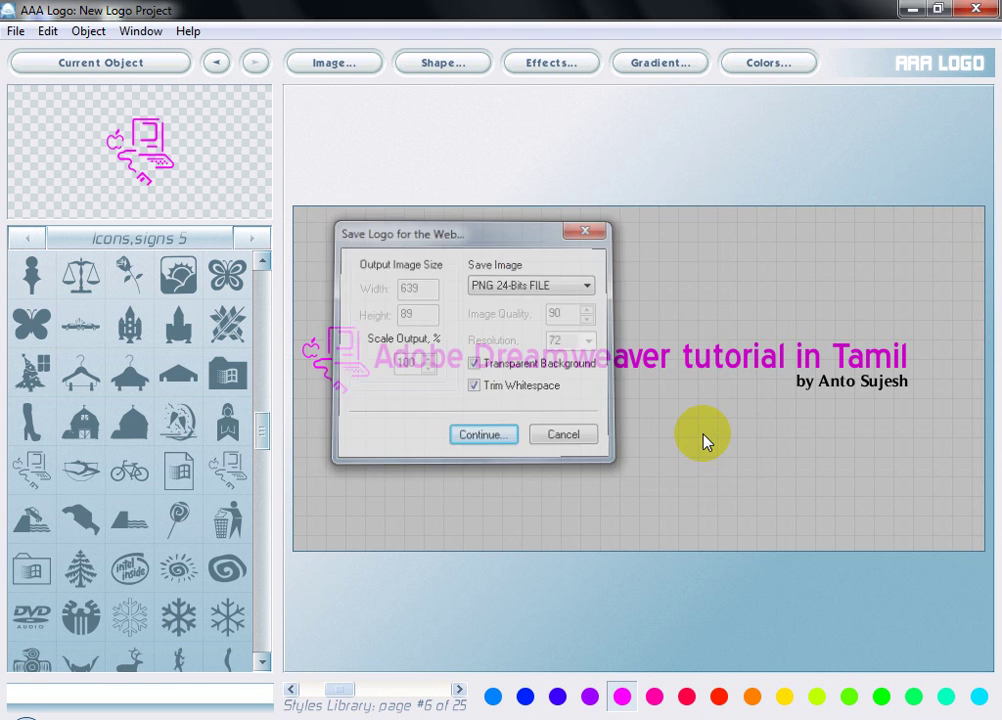
Close the export window and refresh the desktop.
left_click(912, 9)
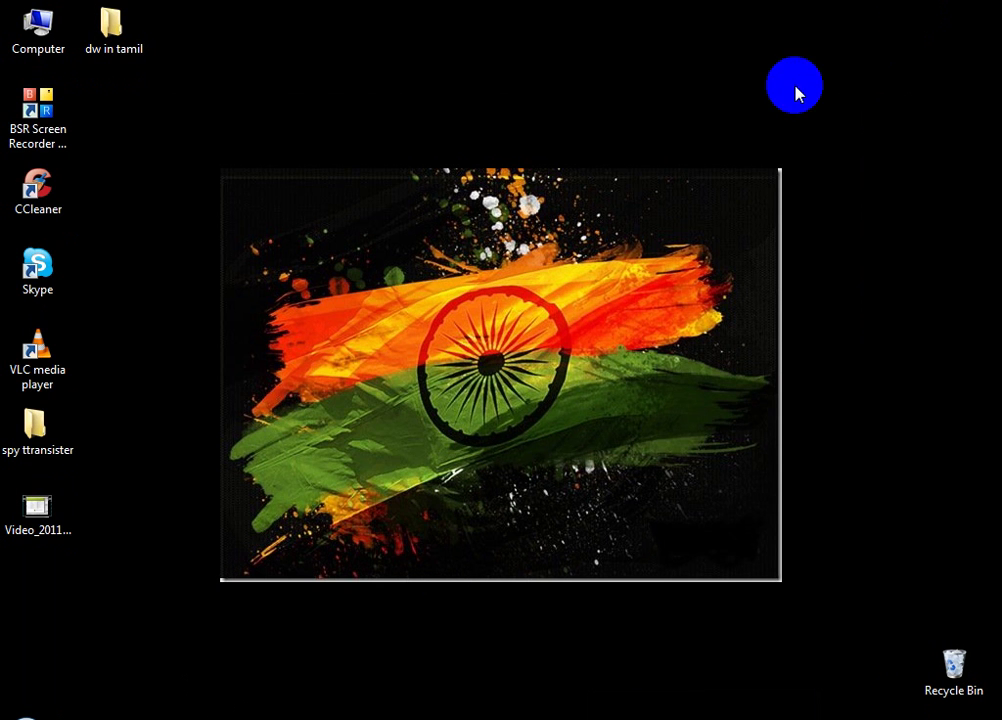
right_click(186, 356)
left_click(262, 409)
Open banner from dw in tamil > image in Photo Viewer.
left_click(113, 40)
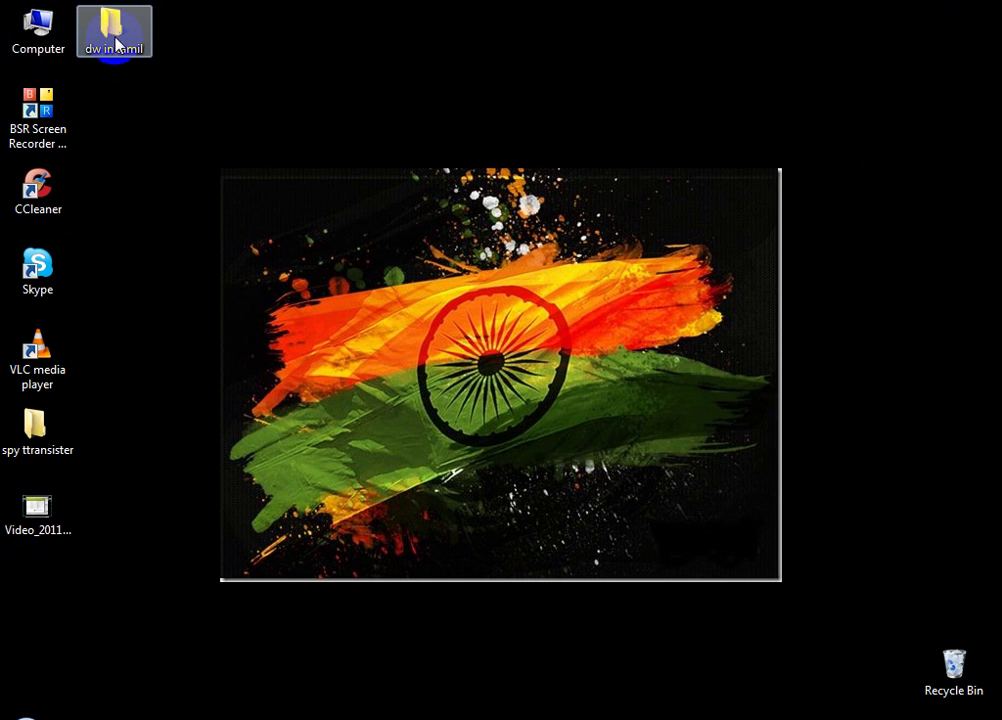
double_click(113, 40)
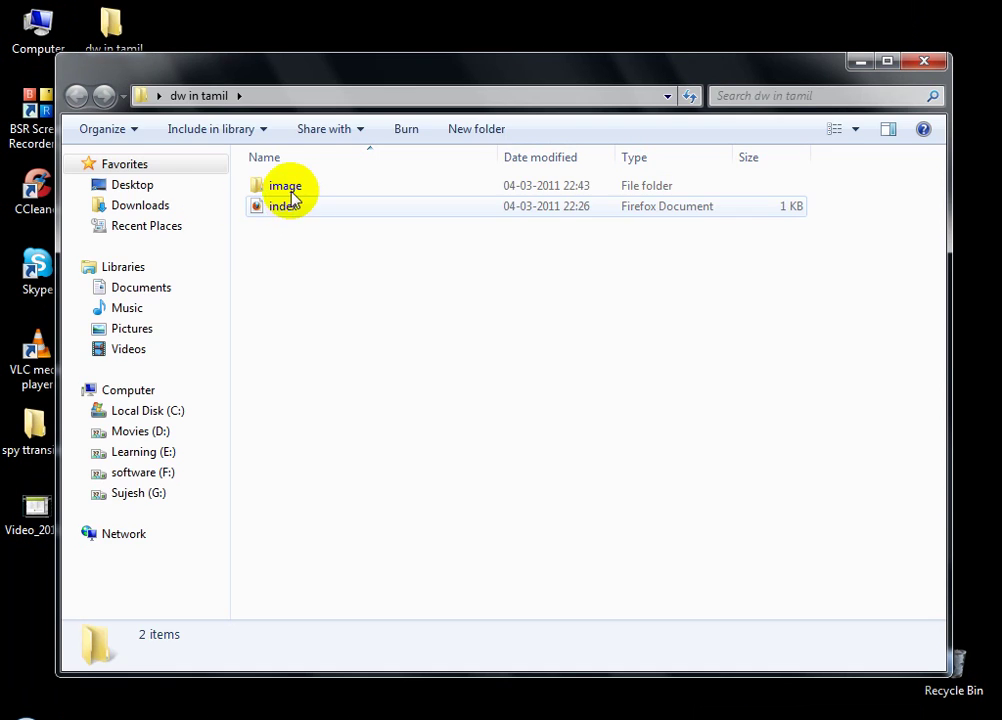
left_click(292, 194)
double_click(293, 194)
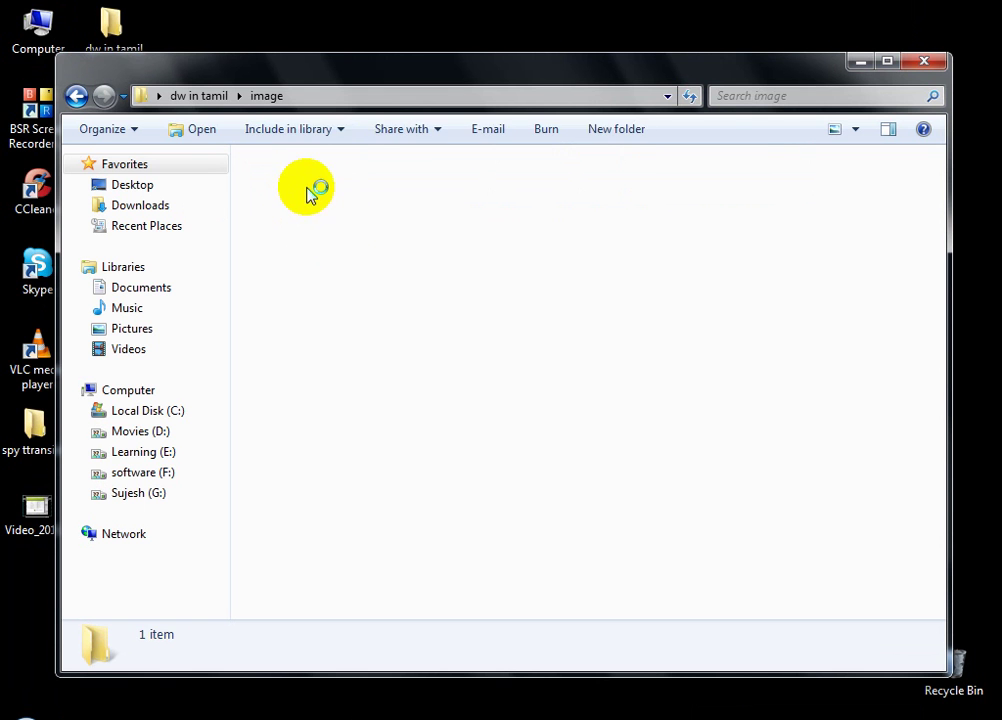
left_click(297, 177)
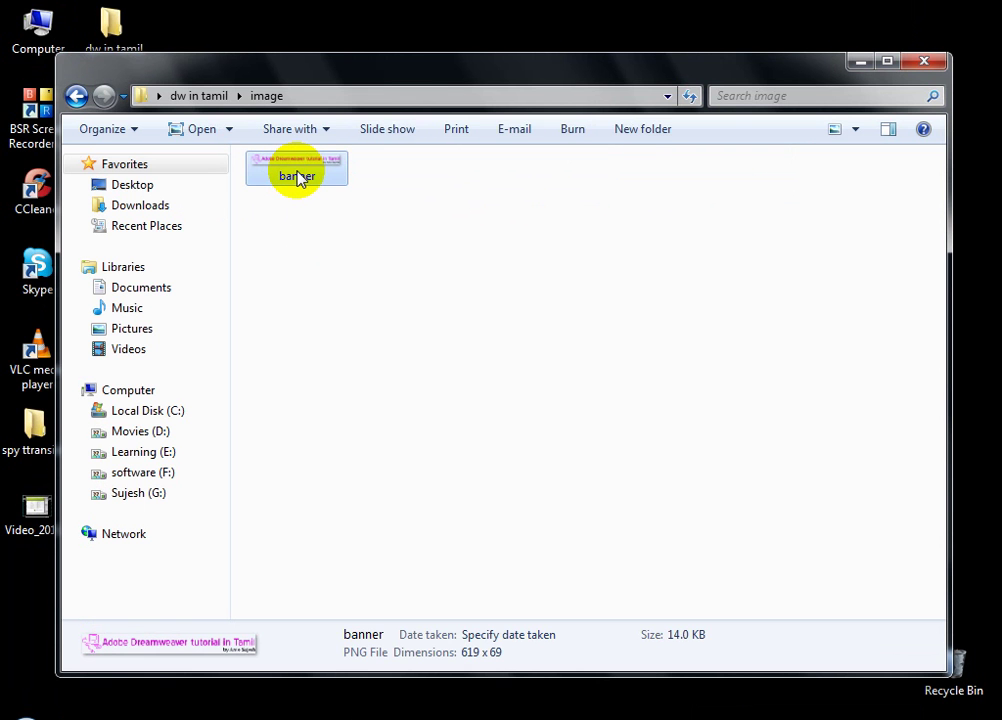
double_click(297, 177)
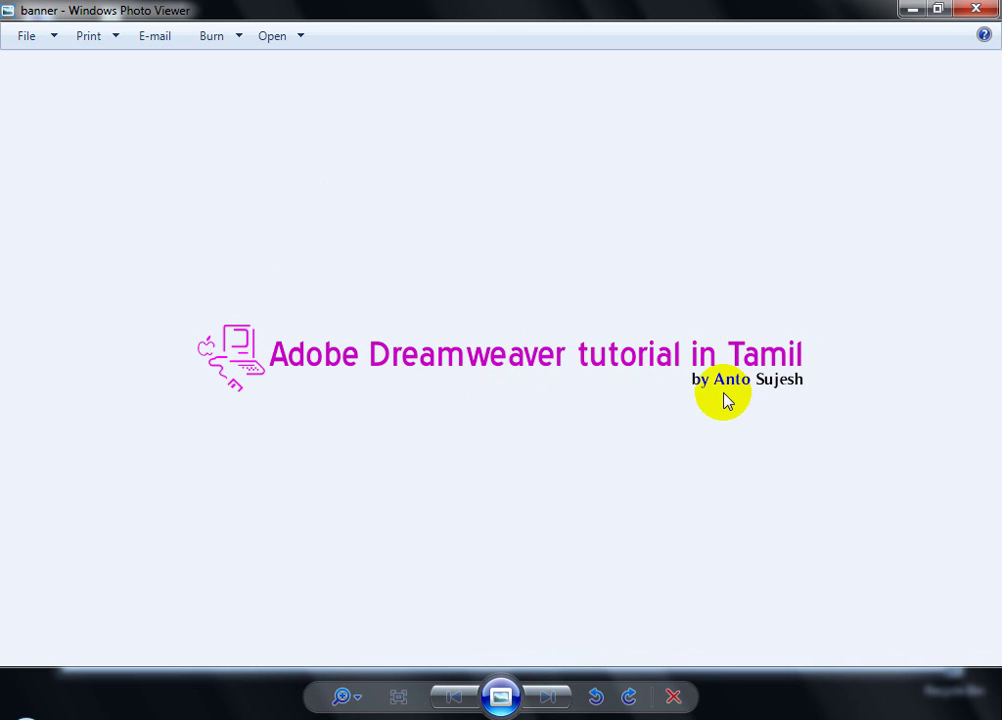
Close the viewer and Explorer, refresh the desktop, and restore AAA Logo from the taskbar.
left_click(974, 11)
left_click(459, 239)
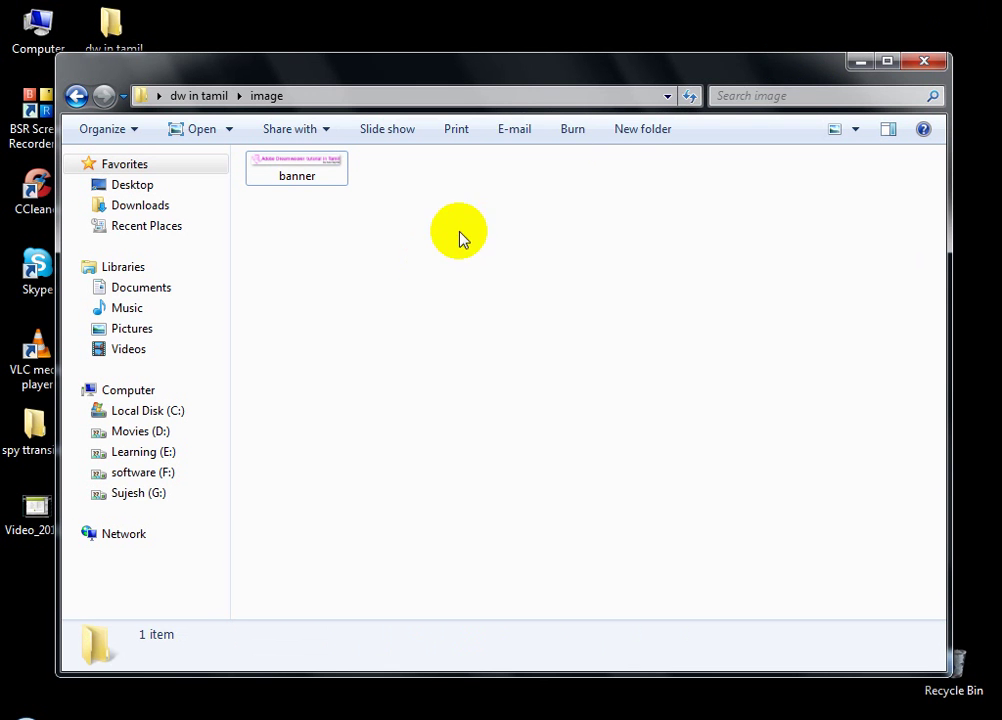
left_click(926, 62)
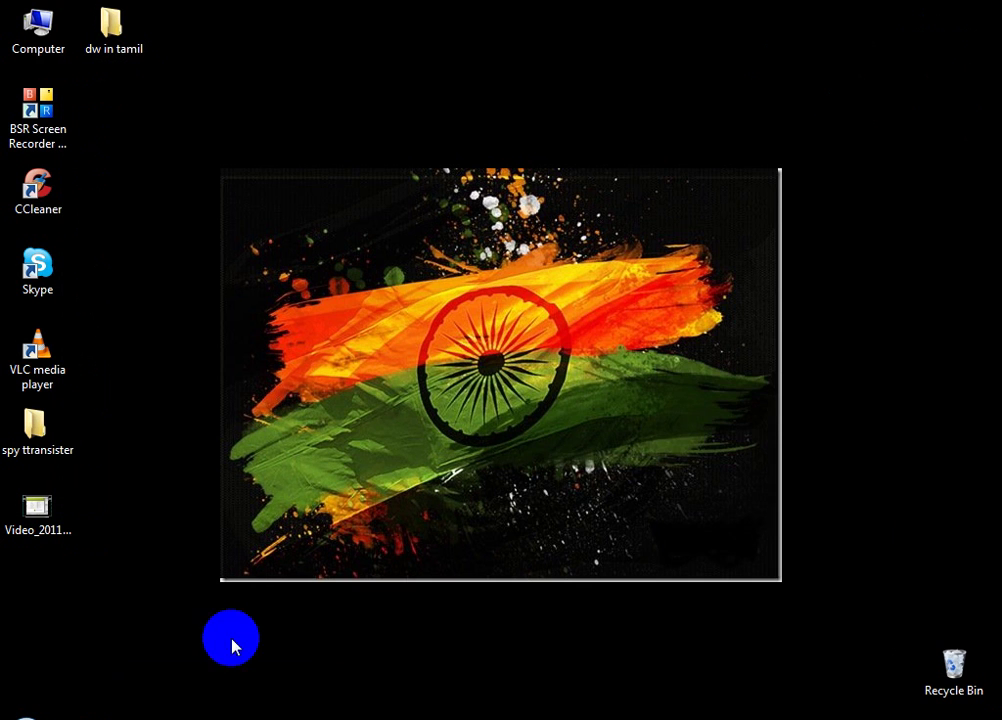
right_click(506, 305)
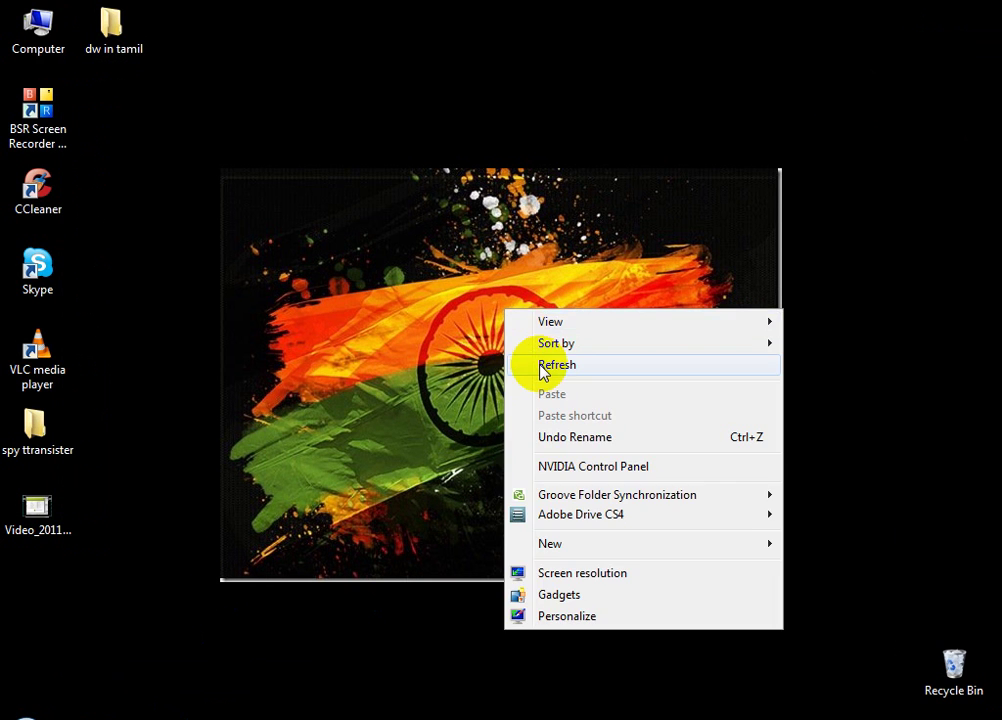
left_click(543, 366)
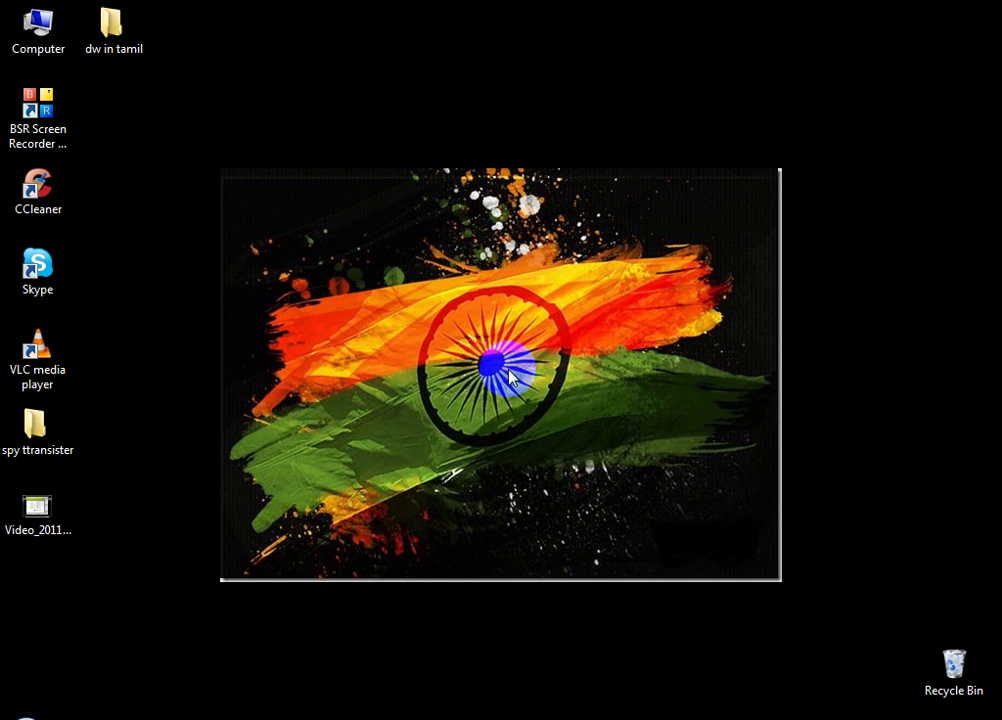
left_click(250, 717)
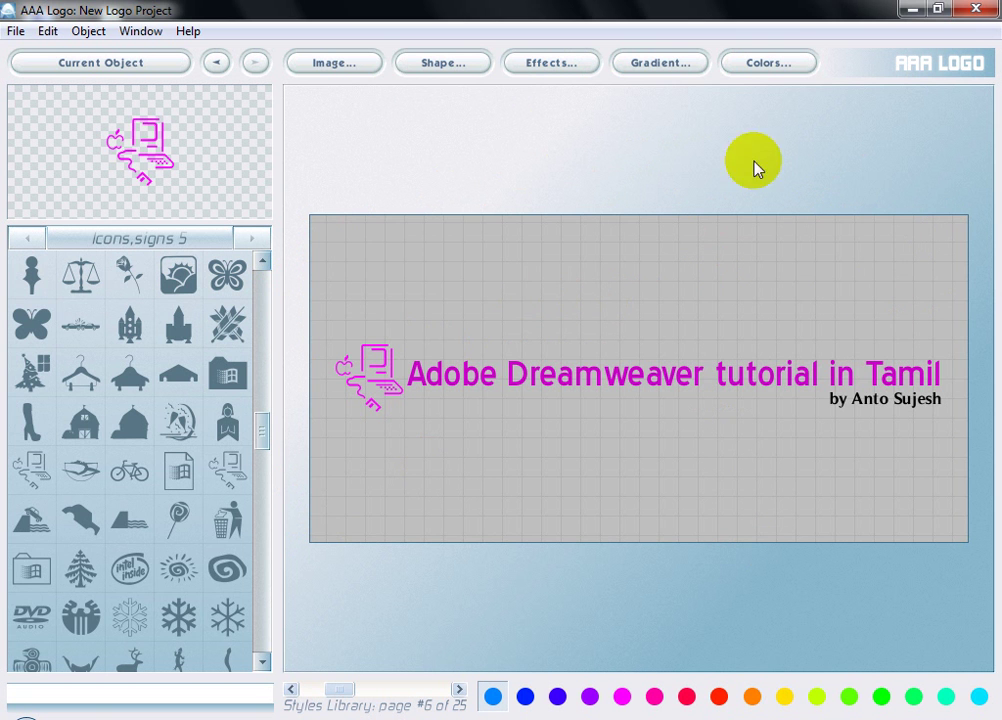
left_click(563, 67)
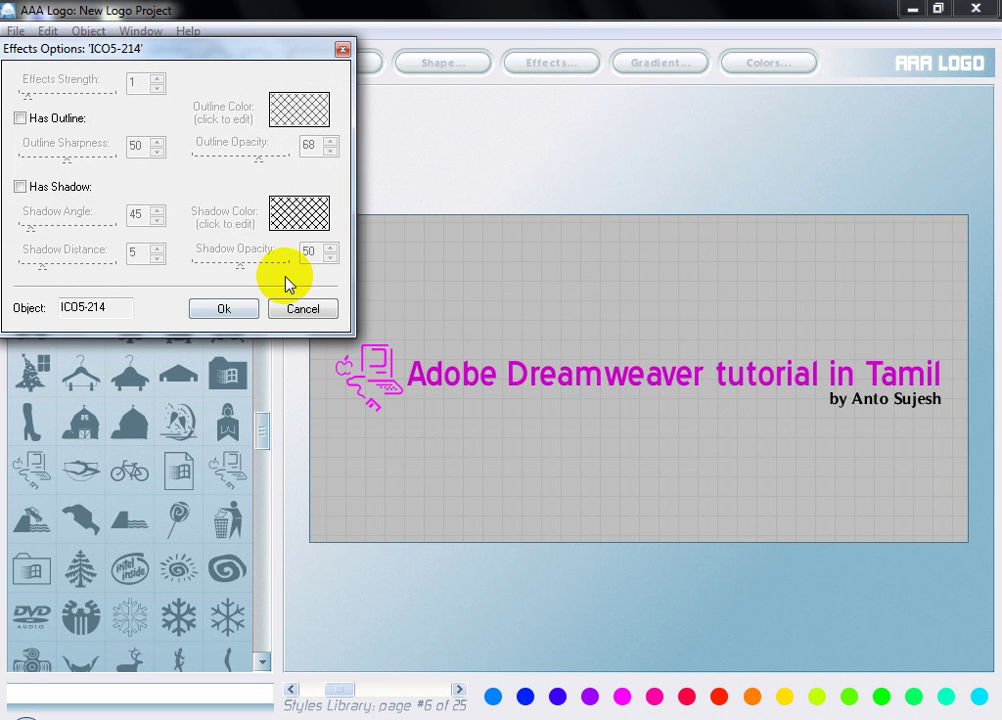
left_click(240, 310)
left_click(672, 64)
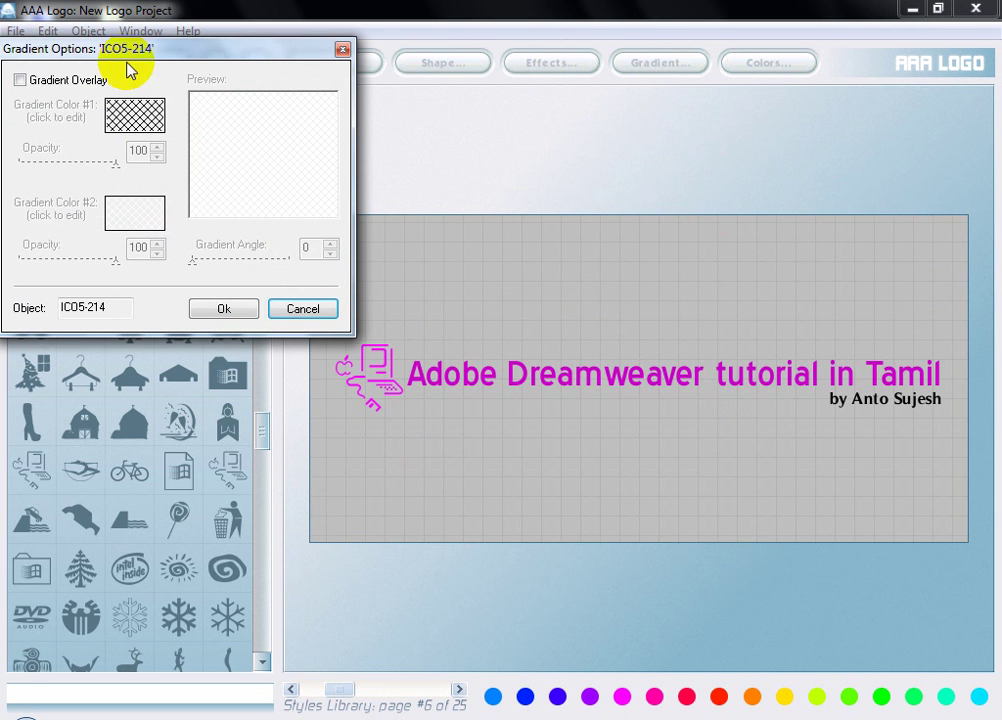
left_click(20, 81)
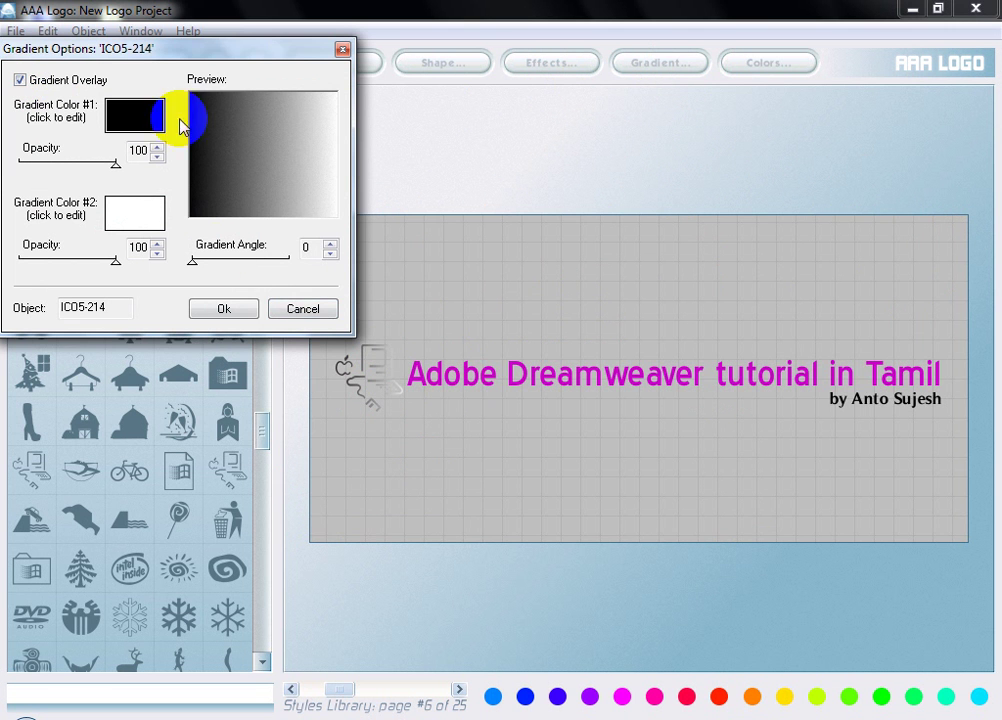
left_click(308, 311)
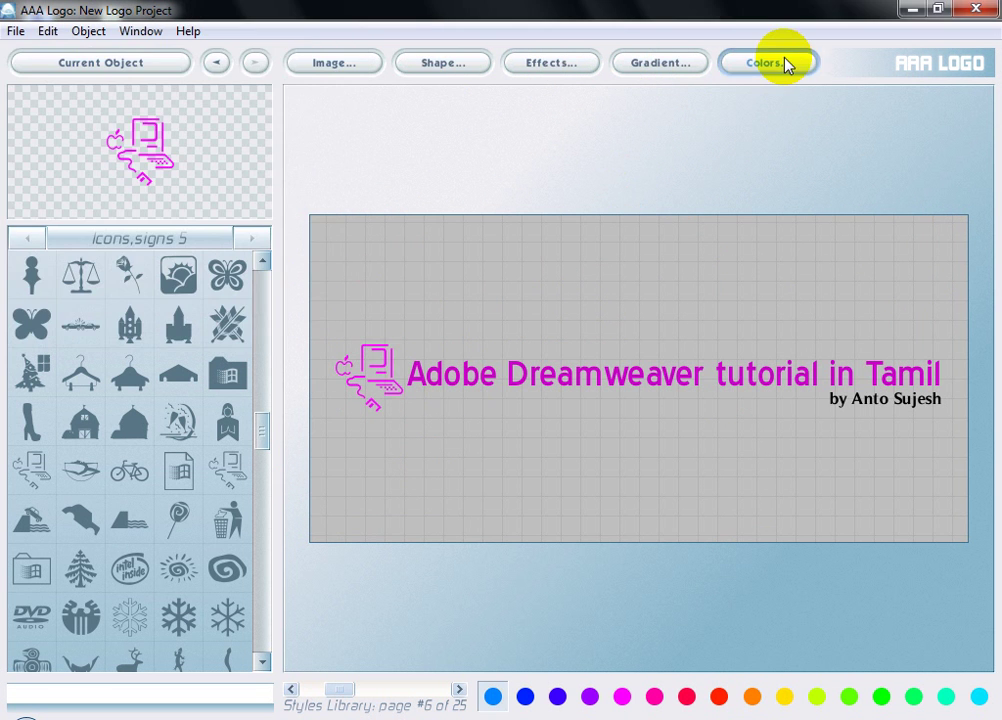
left_click(783, 62)
left_click(305, 335)
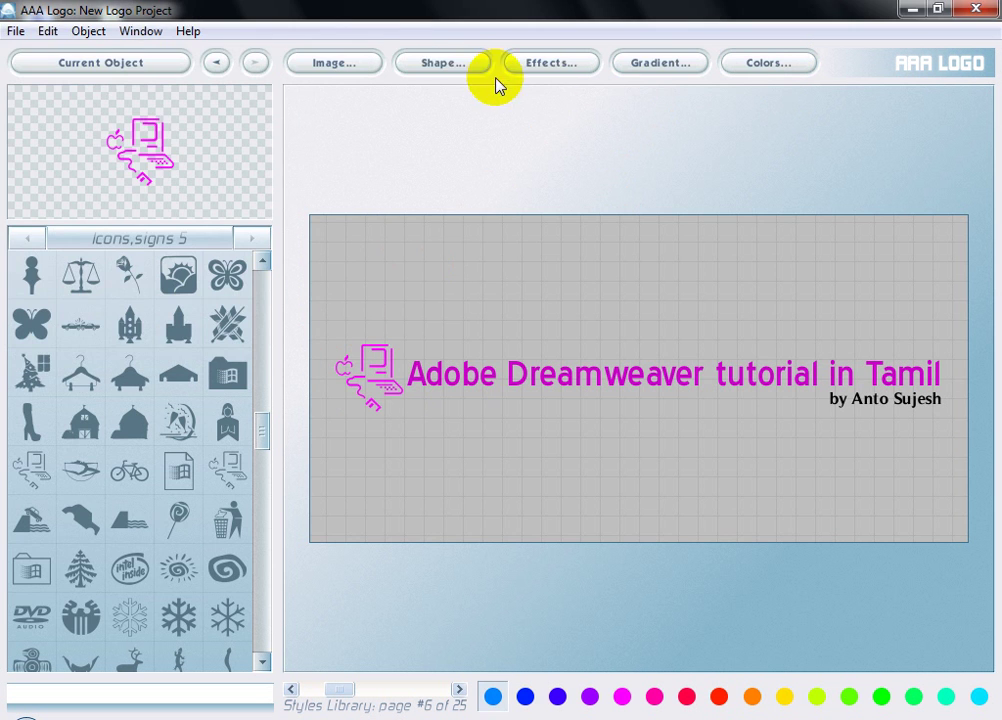
left_click(462, 66)
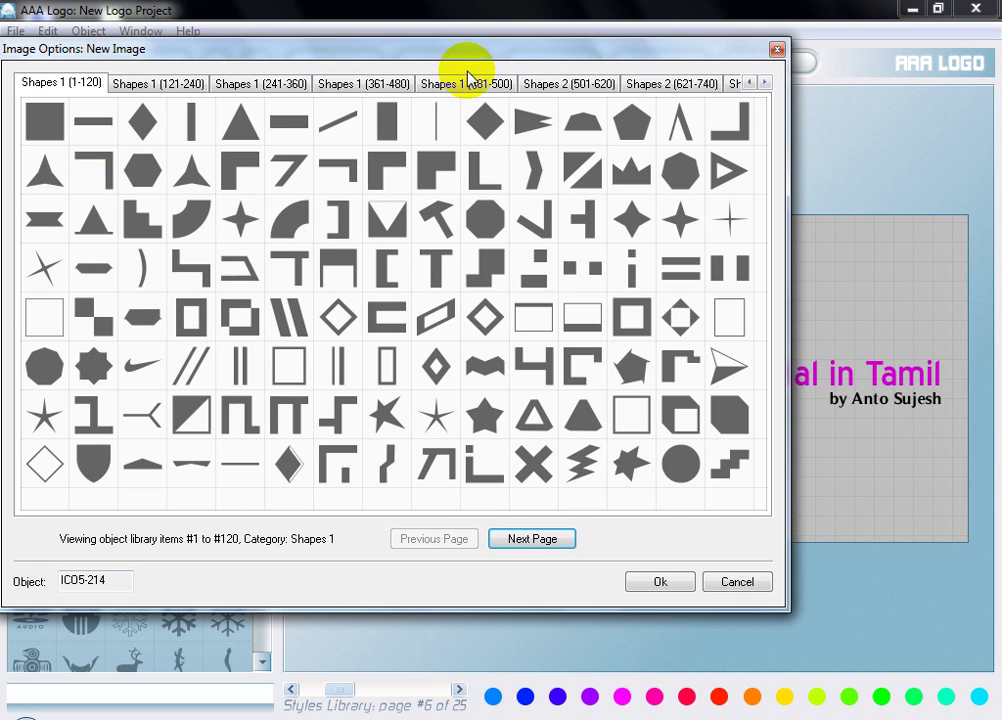
left_click(750, 585)
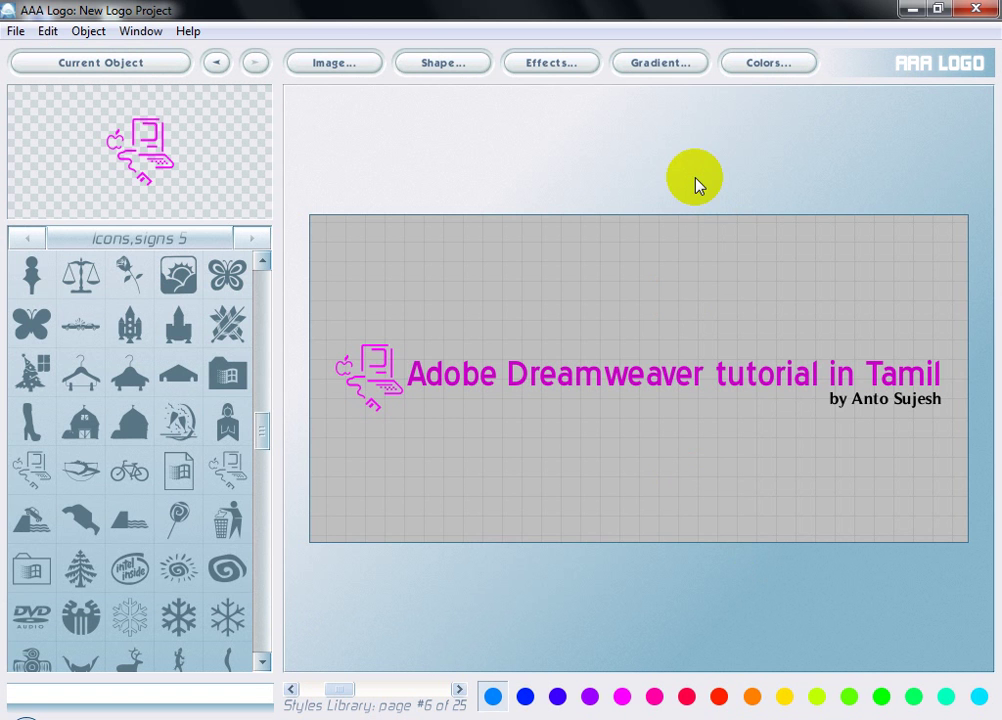
left_click_drag(637, 7, 620, 14)
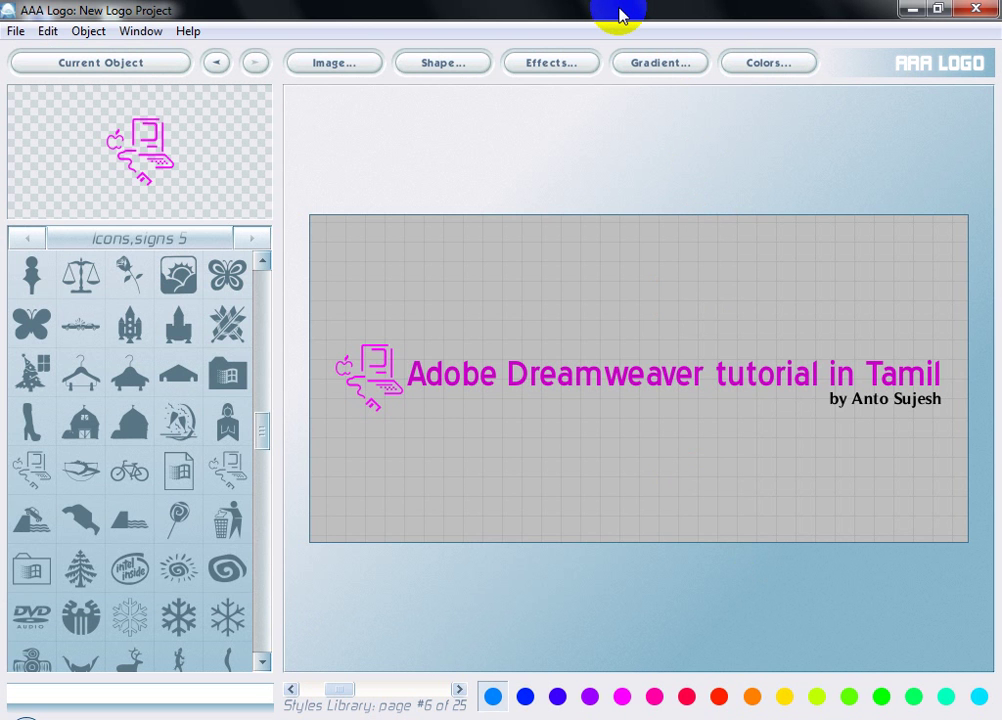
left_click_drag(620, 14, 577, 54)
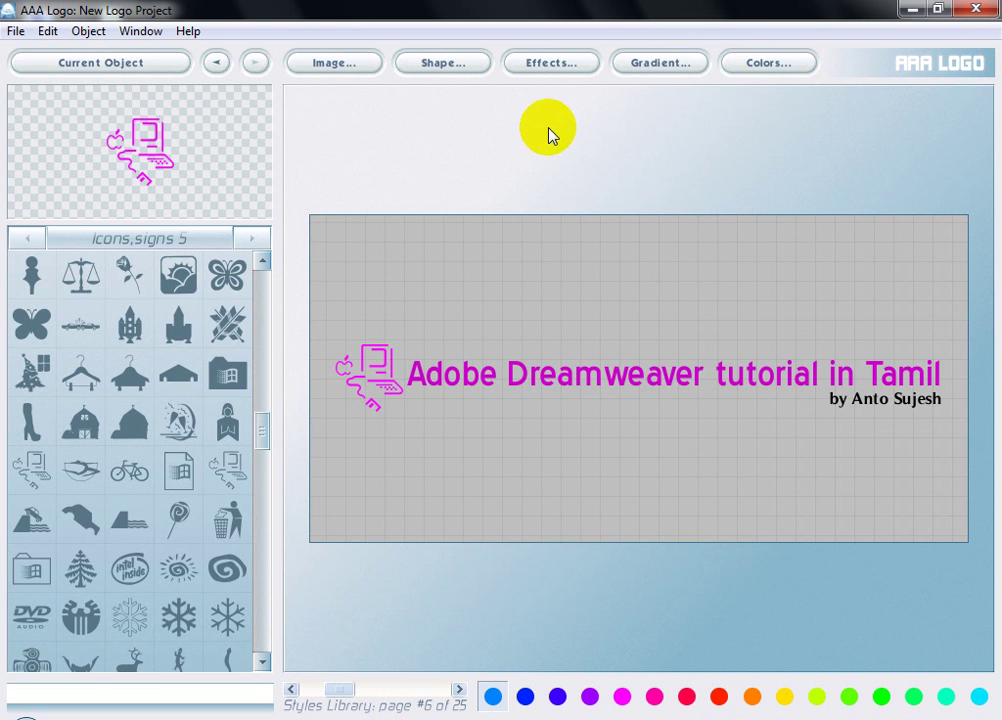